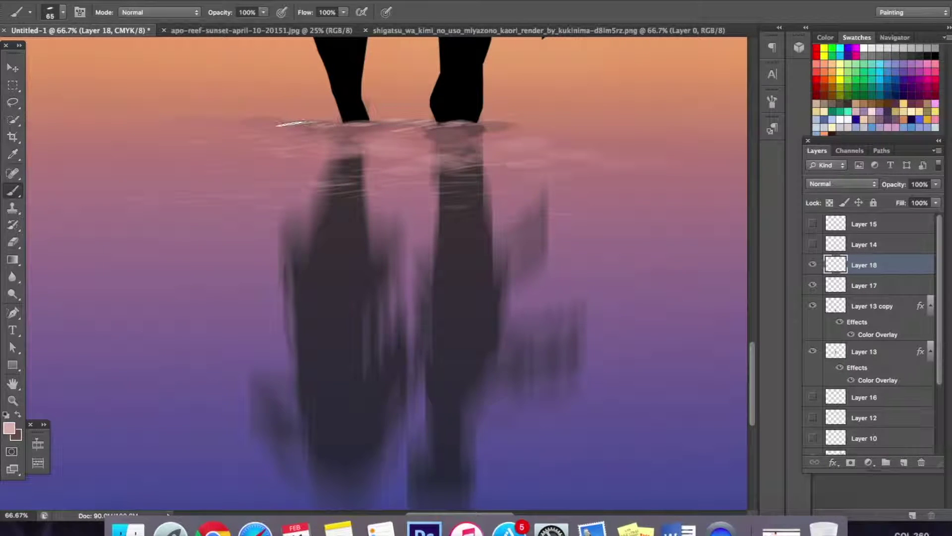
Set the brush size to 22 px and paint fine pink ripples around the legs at the waterline on Layer 18
{"action": "right_click", "coordinate": [451, 152]}
{"action": "left_click_drag", "start_coordinate": [468, 161], "coordinate": [464, 163]}
{"action": "key", "text": "Return"}
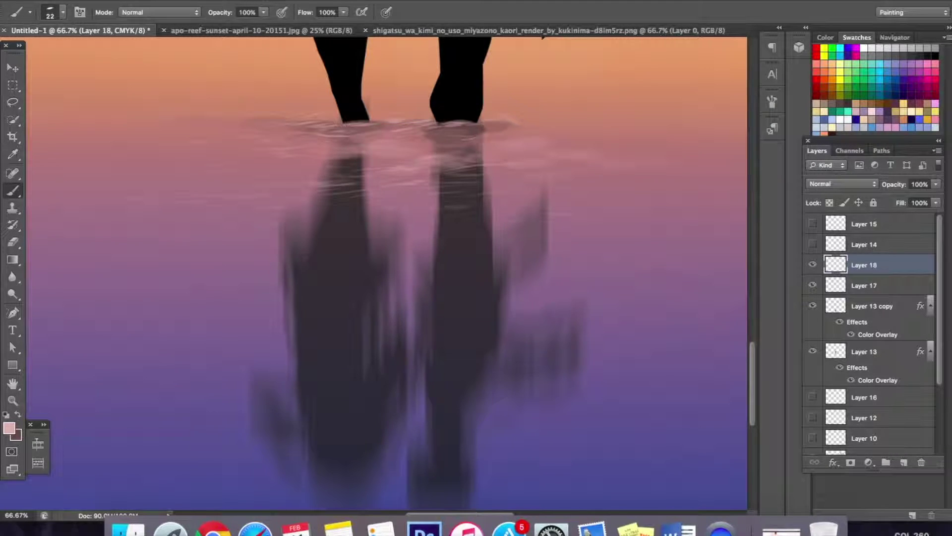
{"action": "left_click", "coordinate": [13, 400]}
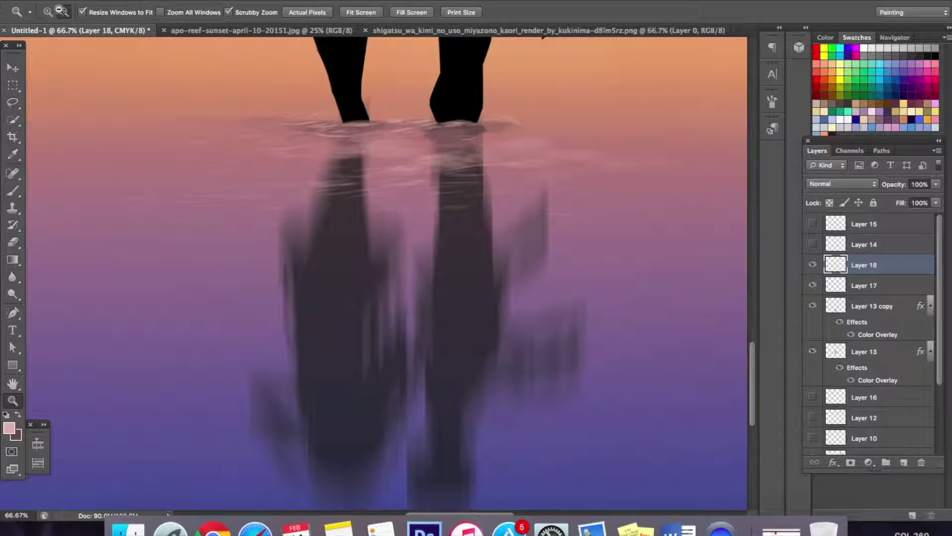
{"action": "left_click", "coordinate": [177, 171], "text": "alt"}
{"action": "left_click", "coordinate": [176, 199], "text": "alt"}
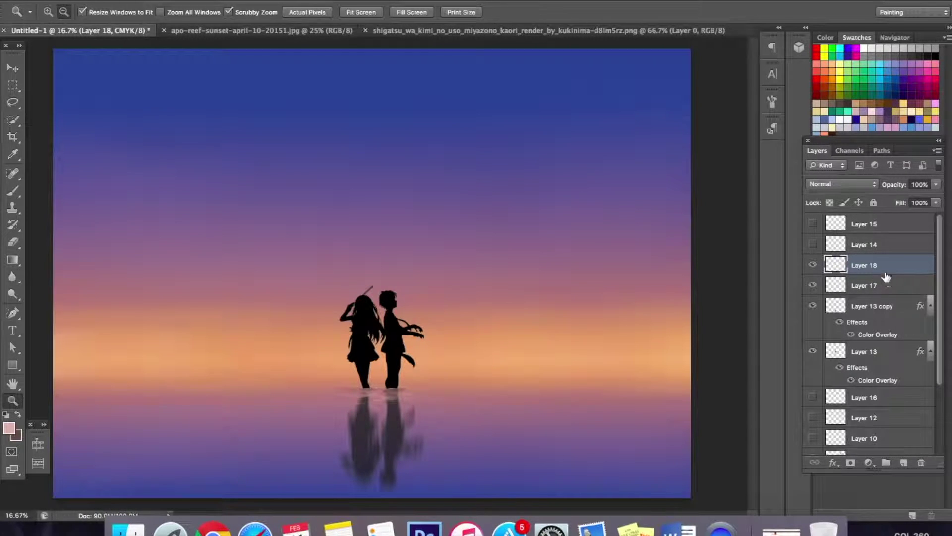
Set the foreground color to #f7dddb and paint lighter ripple highlights on the water between the two figures' legs
{"action": "left_click", "coordinate": [47, 13]}
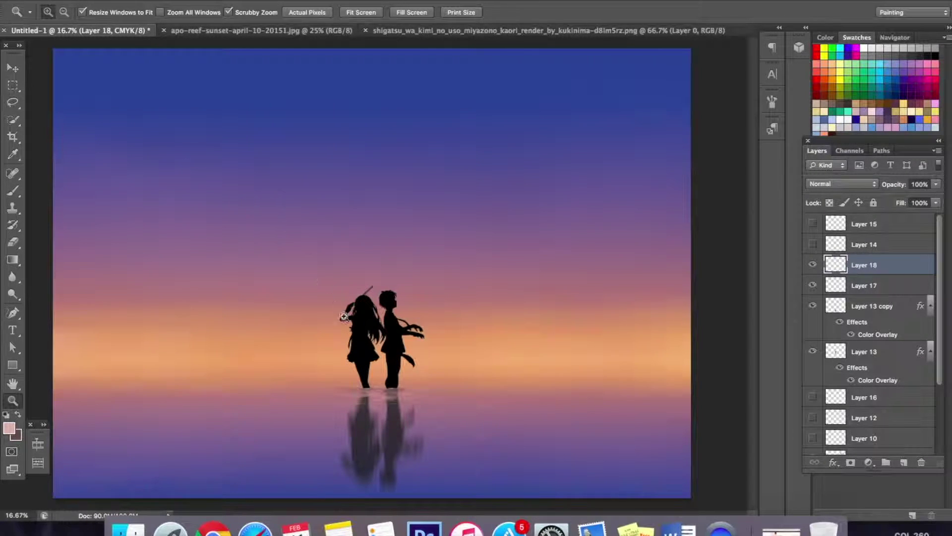
{"action": "left_click", "coordinate": [362, 366]}
{"action": "left_click", "coordinate": [388, 346]}
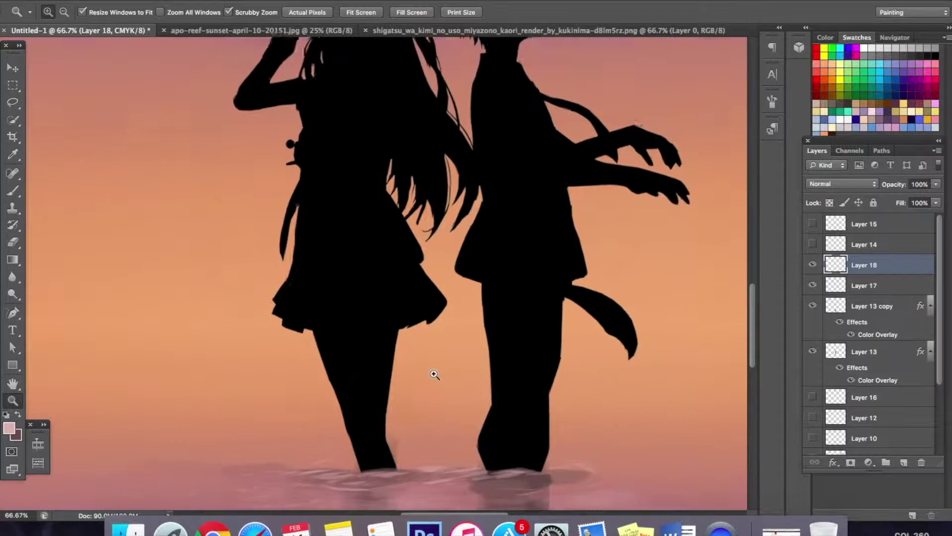
{"action": "scroll", "coordinate": [433, 374], "scroll_direction": "down", "scroll_amount": 10}
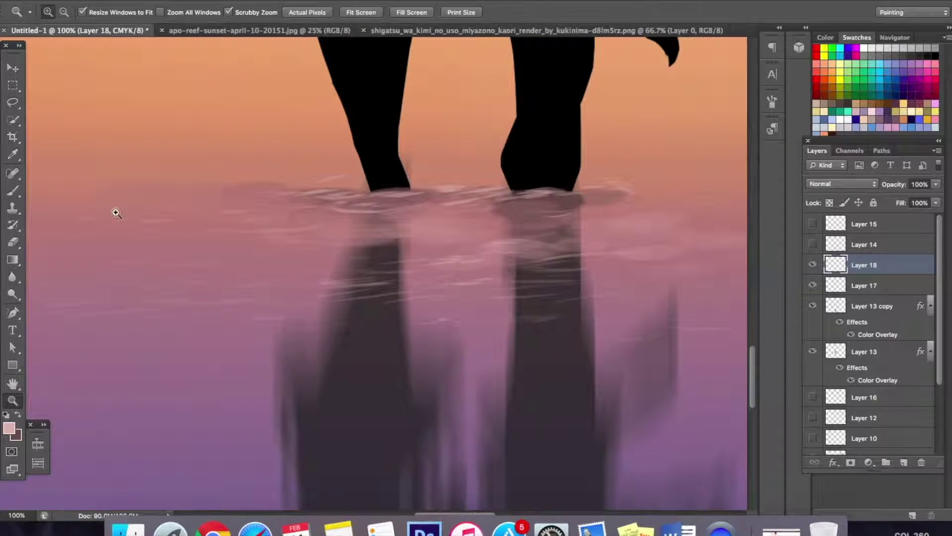
{"action": "left_click", "coordinate": [13, 190]}
{"action": "left_click", "coordinate": [9, 427]}
{"action": "left_click_drag", "start_coordinate": [619, 304], "coordinate": [610, 284]}
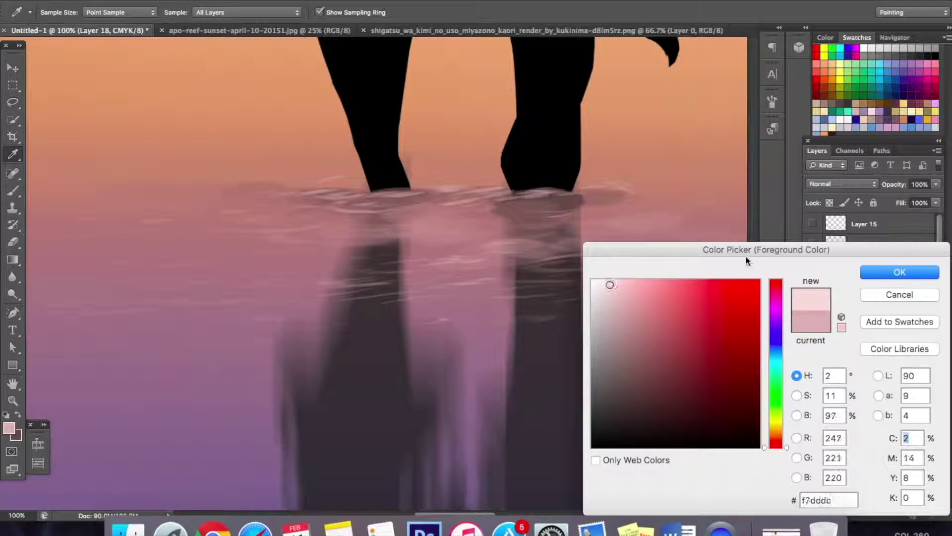
{"action": "left_click", "coordinate": [876, 273]}
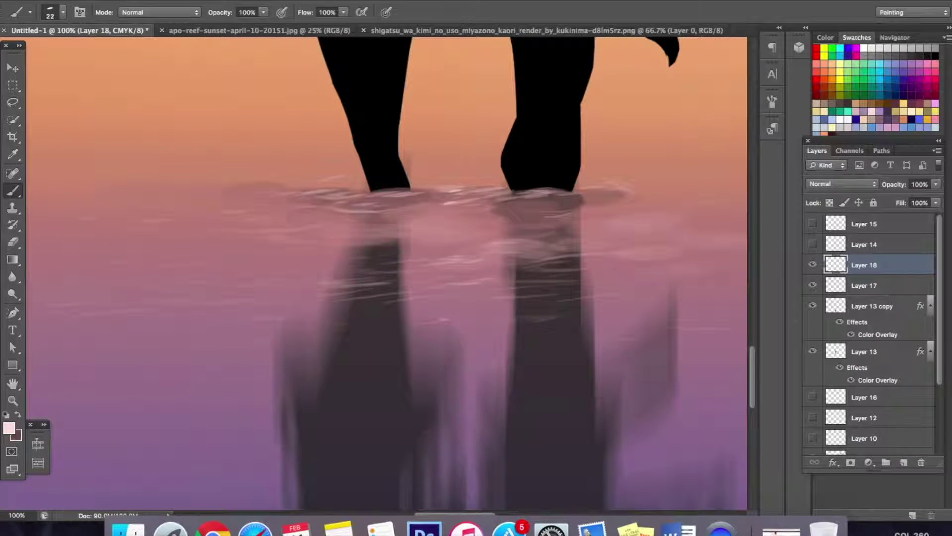
{"action": "left_click_drag", "start_coordinate": [467, 201], "coordinate": [482, 201]}
{"action": "left_click_drag", "start_coordinate": [470, 193], "coordinate": [485, 193]}
{"action": "scroll", "coordinate": [489, 350], "scroll_direction": "down", "scroll_amount": 5}
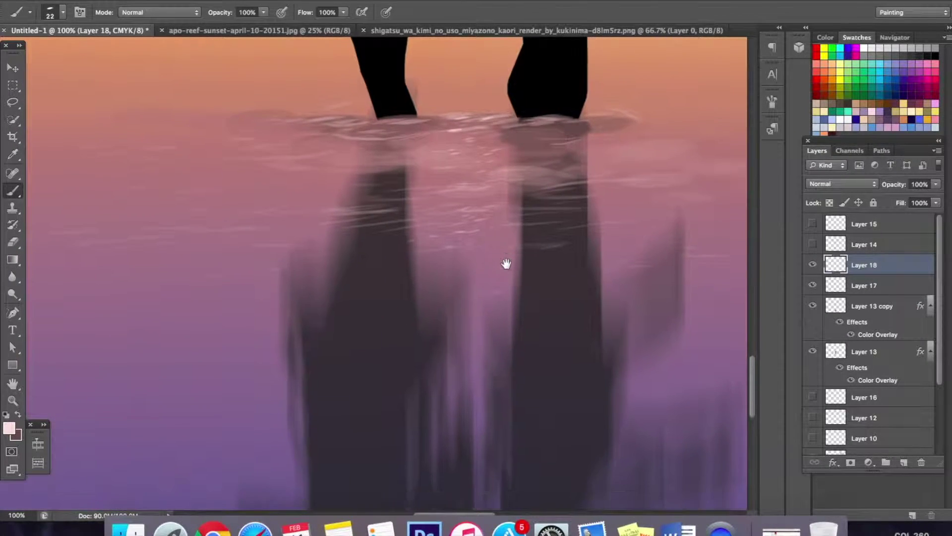
Erase the stray dark smudge beside the girl's leg on Layer 13 copy with a soft 58 px eraser
{"action": "left_click", "coordinate": [812, 286]}
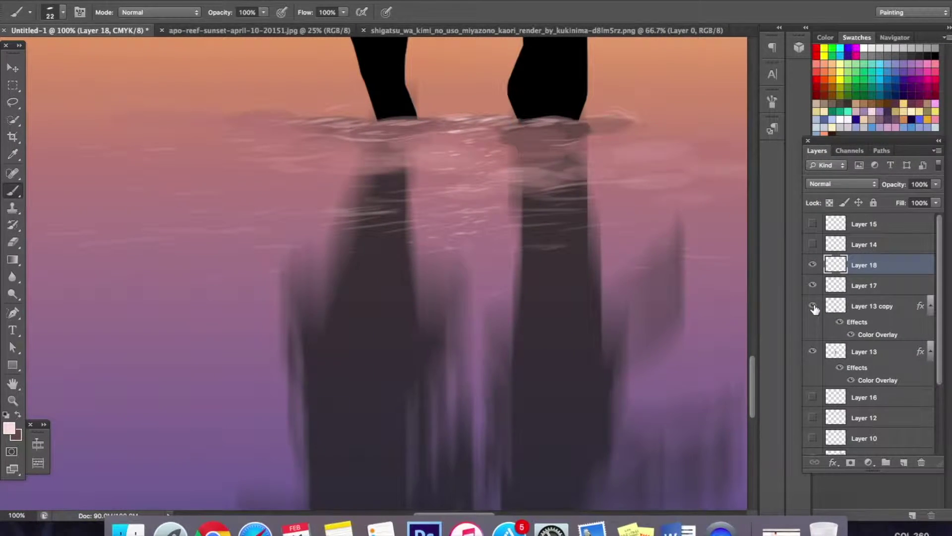
{"action": "left_click", "coordinate": [812, 306]}
{"action": "left_click", "coordinate": [812, 306]}
{"action": "left_click", "coordinate": [865, 306]}
{"action": "left_click", "coordinate": [23, 246]}
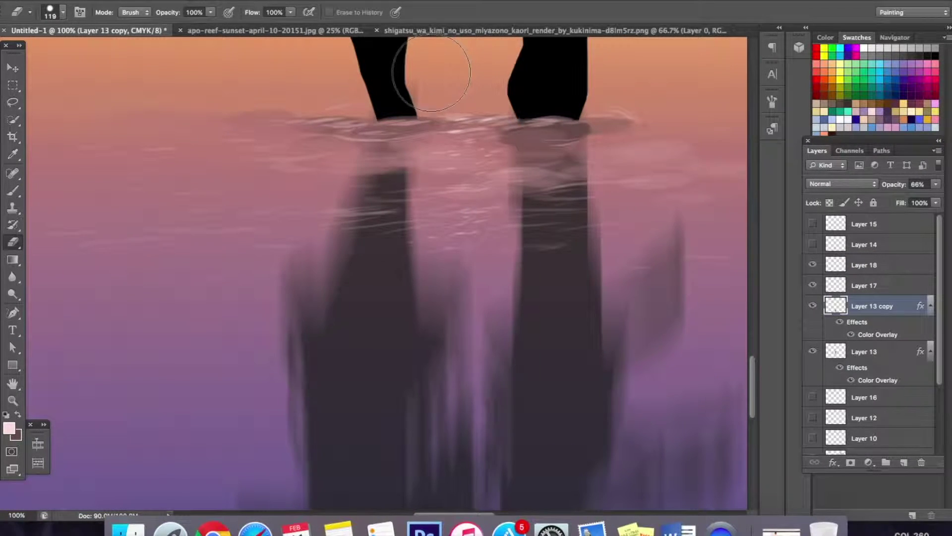
{"action": "right_click", "coordinate": [441, 73]}
{"action": "left_click_drag", "start_coordinate": [510, 100], "coordinate": [485, 101]}
{"action": "key", "text": "Return"}
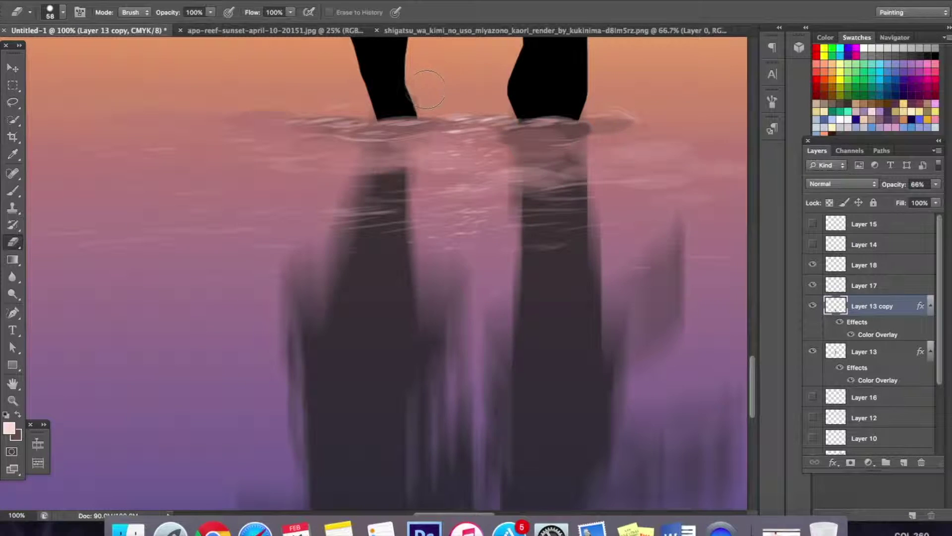
{"action": "right_click", "coordinate": [451, 85]}
{"action": "left_click", "coordinate": [649, 179]}
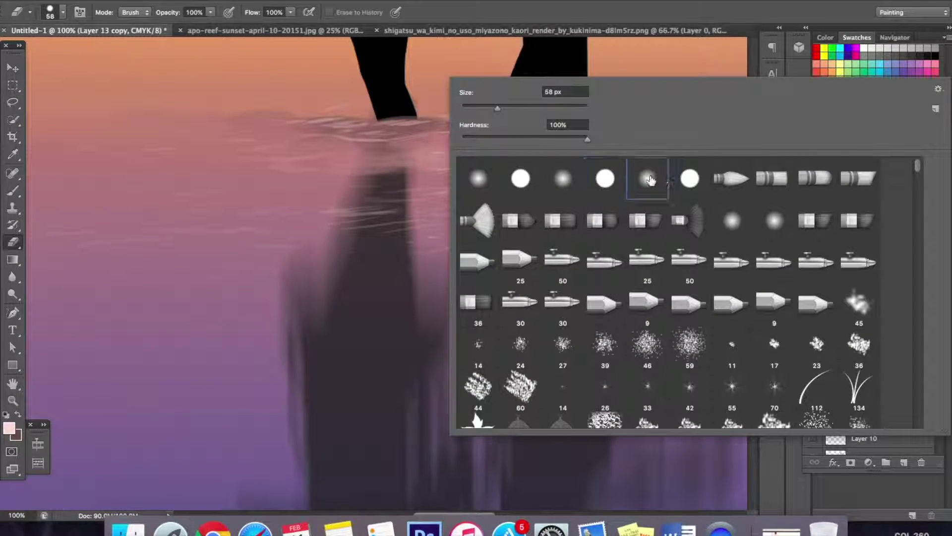
{"action": "key", "text": "Return"}
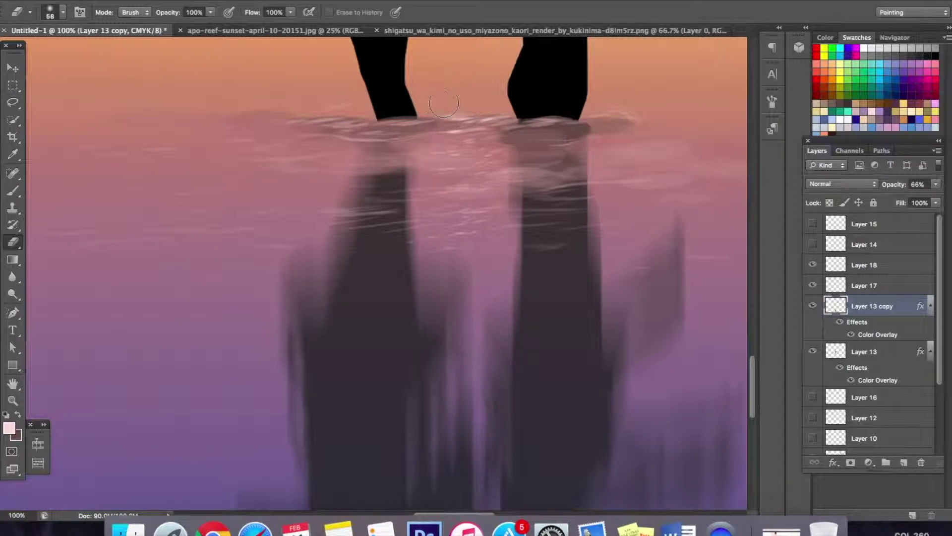
Paint pale pink ripple highlights across both figures' dark reflections on Layer 18
{"action": "left_click", "coordinate": [812, 264]}
{"action": "left_click", "coordinate": [812, 264]}
{"action": "left_click", "coordinate": [839, 264]}
{"action": "left_click", "coordinate": [17, 414]}
{"action": "left_click", "coordinate": [19, 415]}
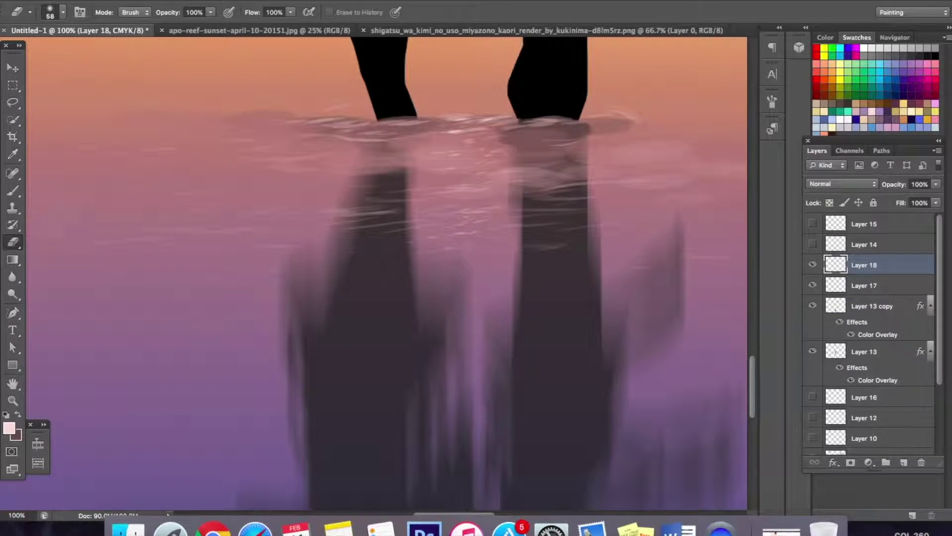
{"action": "key", "text": "b"}
{"action": "left_click_drag", "start_coordinate": [370, 217], "coordinate": [387, 213]}
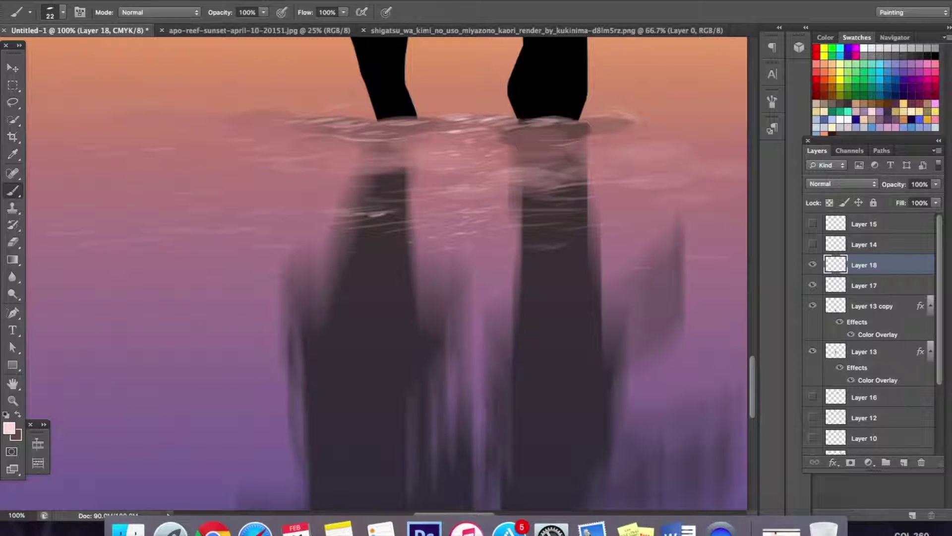
{"action": "left_click_drag", "start_coordinate": [546, 323], "coordinate": [569, 194]}
{"action": "left_click", "coordinate": [445, 183]}
{"action": "left_click", "coordinate": [427, 206]}
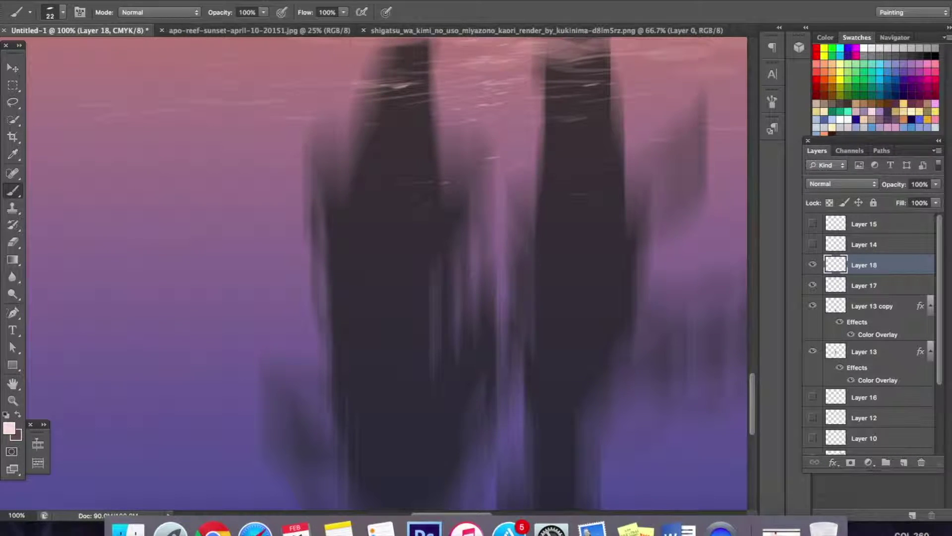
Extend the ripples over the water beside the boy's reflection, adding strokes in both the pale pink and the dark color
{"action": "left_click_drag", "start_coordinate": [632, 212], "coordinate": [415, 233]}
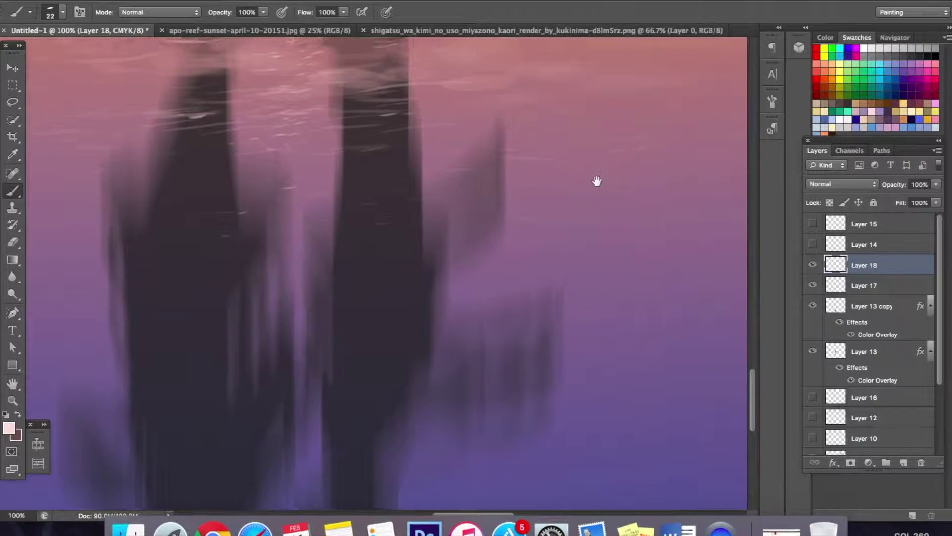
{"action": "left_click_drag", "start_coordinate": [601, 177], "coordinate": [507, 261]}
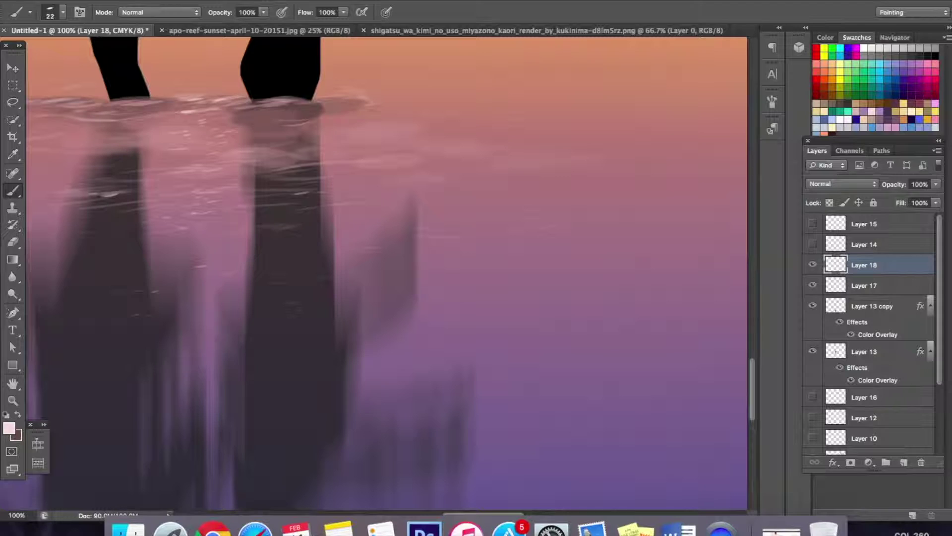
{"action": "left_click_drag", "start_coordinate": [617, 161], "coordinate": [563, 176]}
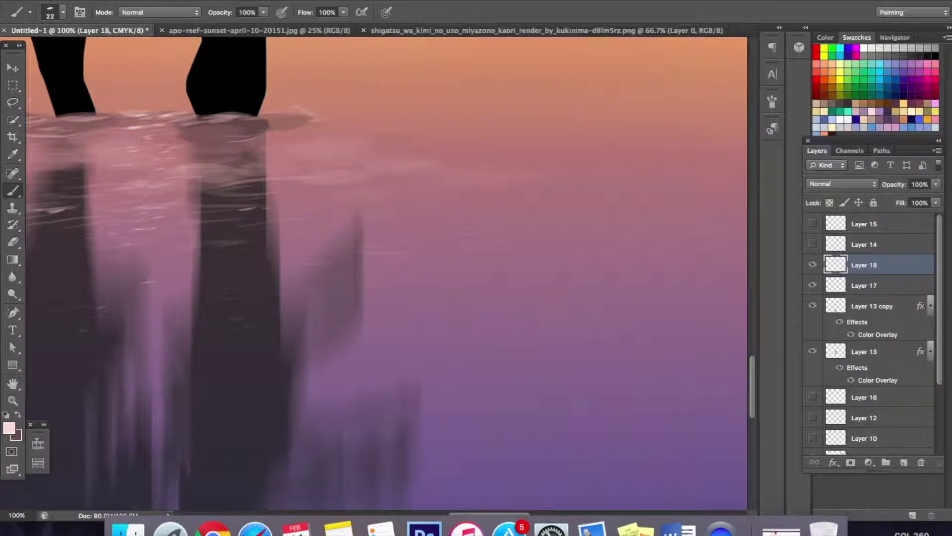
{"action": "key", "text": "x"}
{"action": "left_click_drag", "start_coordinate": [383, 196], "coordinate": [736, 149]}
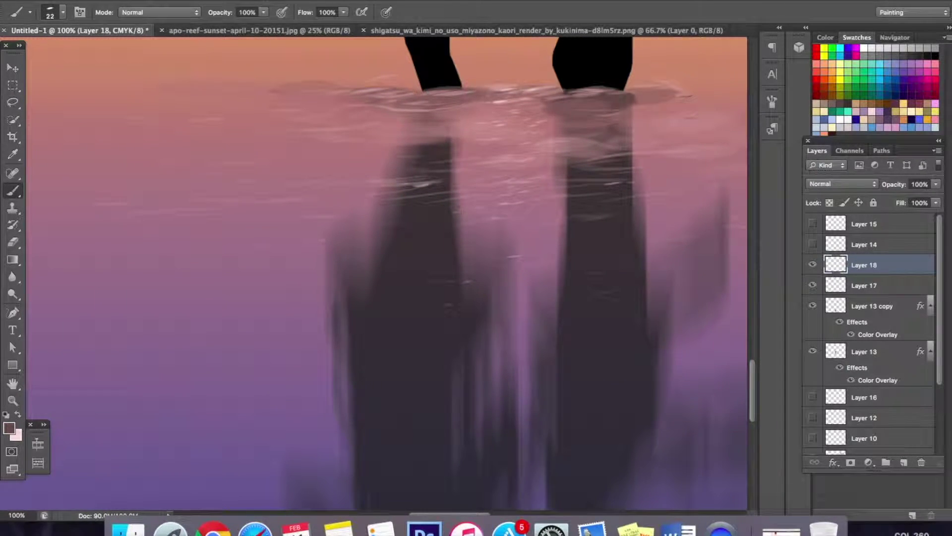
Examine how the painted ripples and the reflections look within the whole composition
{"action": "key", "text": "z"}
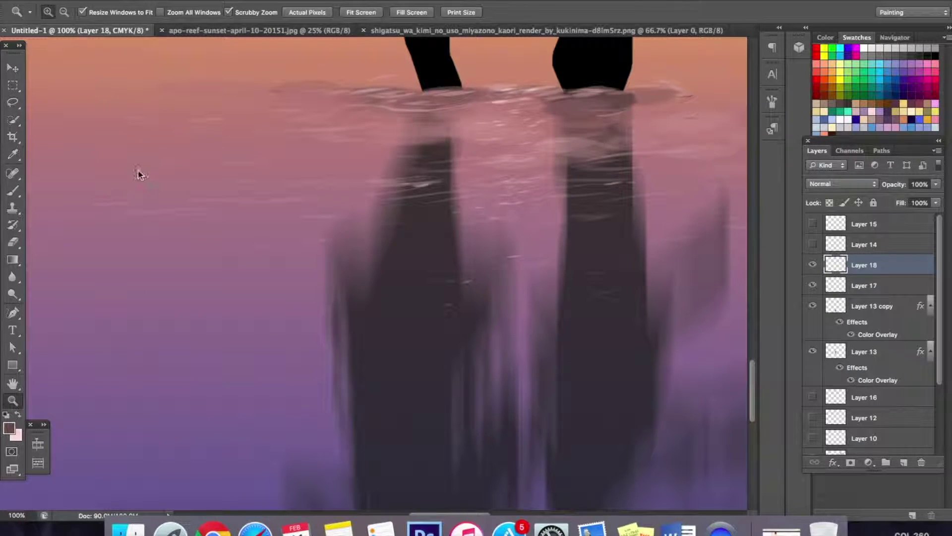
{"action": "left_click", "coordinate": [189, 242]}
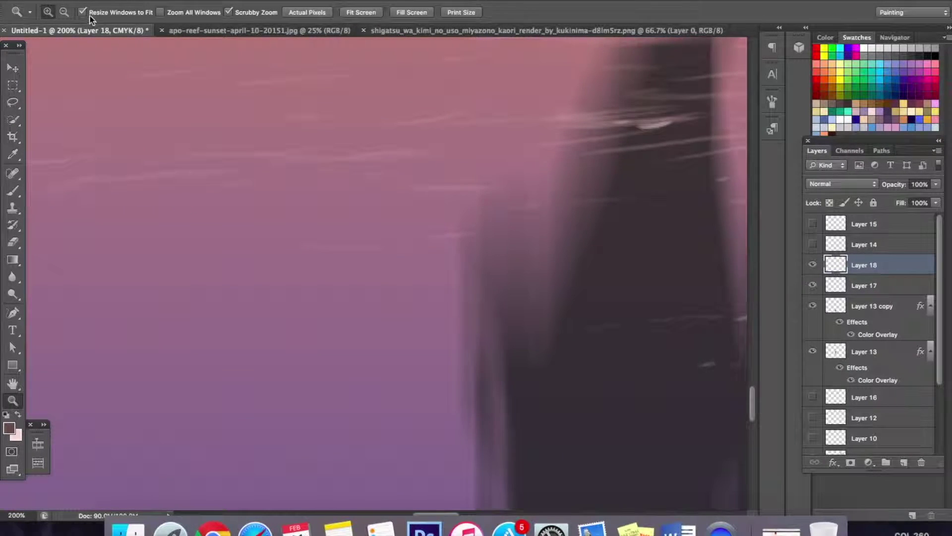
{"action": "left_click", "coordinate": [64, 12]}
{"action": "left_click", "coordinate": [501, 250]}
{"action": "left_click", "coordinate": [502, 255]}
{"action": "left_click", "coordinate": [503, 259]}
{"action": "left_click", "coordinate": [504, 260]}
{"action": "left_click", "coordinate": [504, 263]}
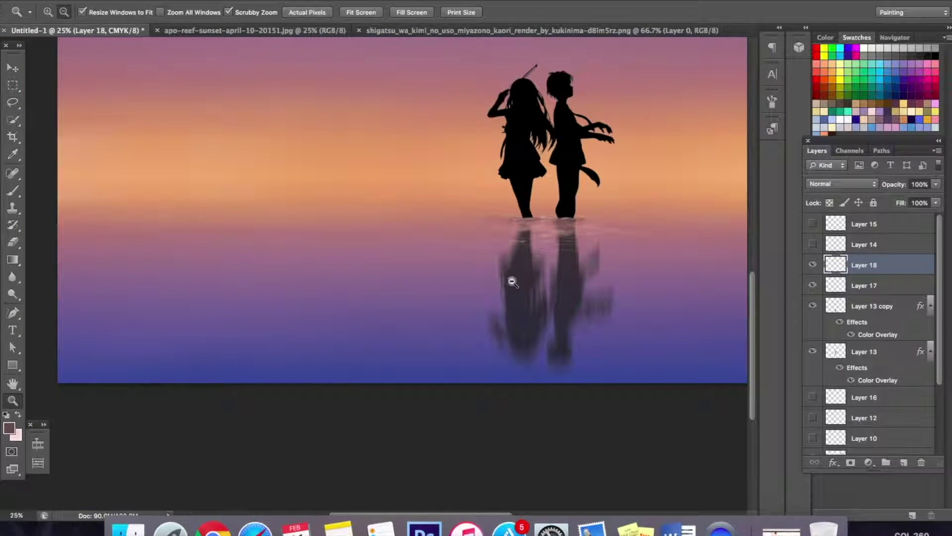
{"action": "left_click", "coordinate": [488, 191]}
Add a new layer above Layer 18 with pale pink as the foreground color for more water ripples
{"action": "left_click", "coordinate": [47, 13]}
{"action": "left_click", "coordinate": [367, 362]}
{"action": "left_click", "coordinate": [379, 377]}
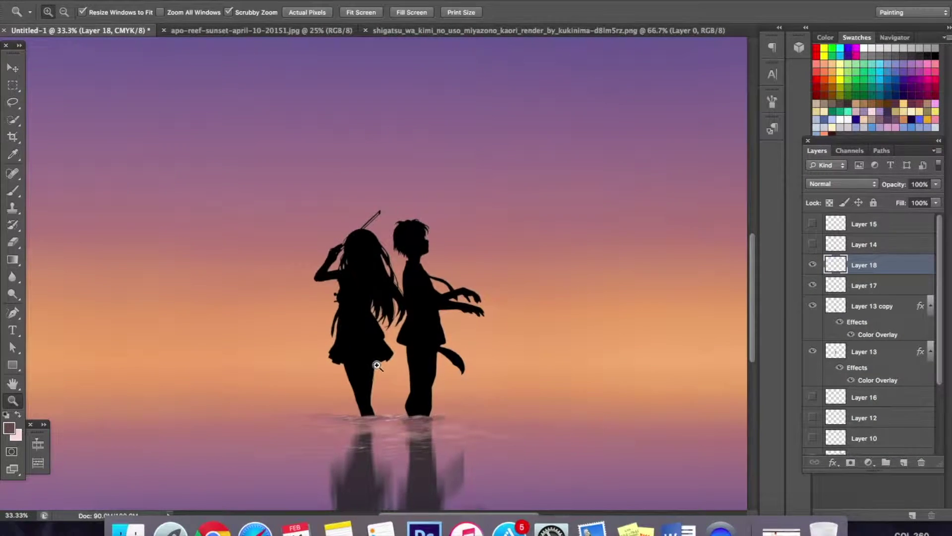
{"action": "left_click", "coordinate": [397, 391]}
{"action": "left_click_drag", "start_coordinate": [404, 399], "coordinate": [447, 230]}
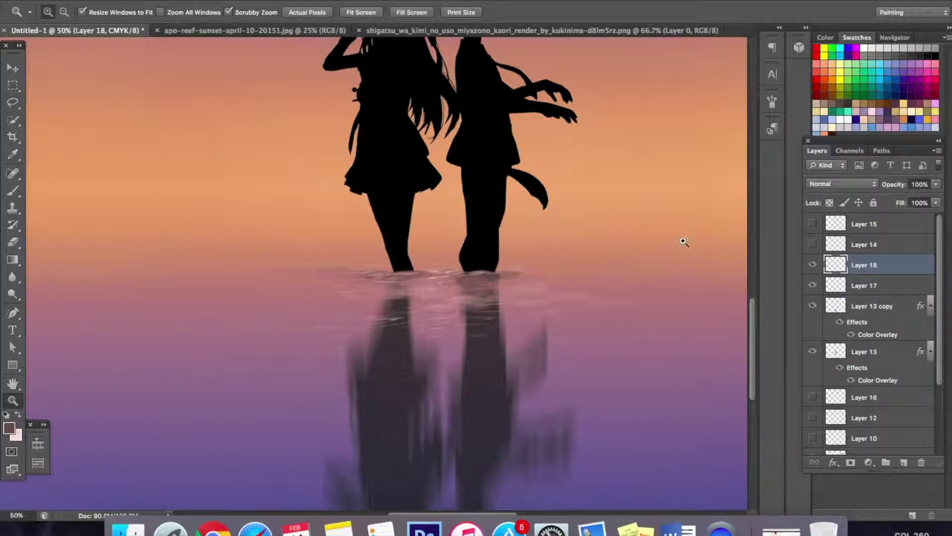
{"action": "left_click", "coordinate": [18, 414]}
{"action": "key", "text": "b"}
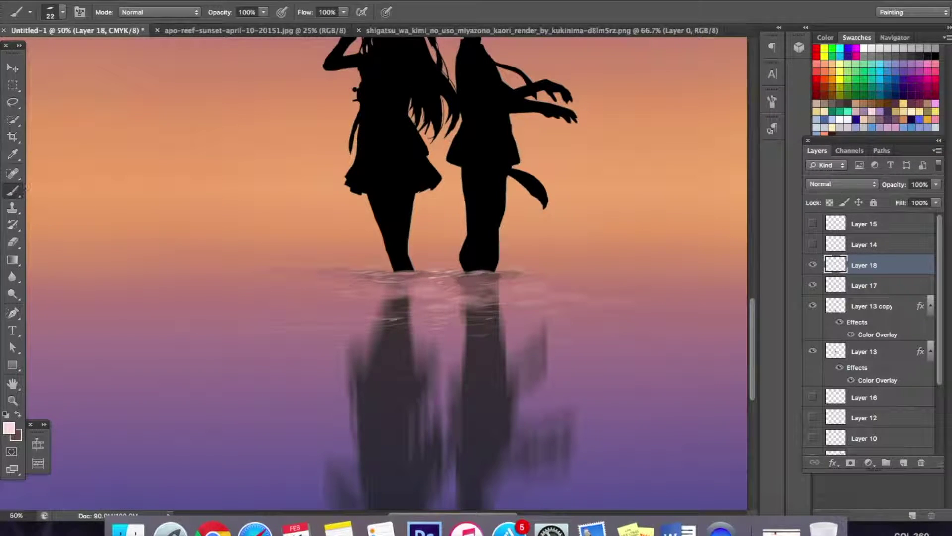
{"action": "left_click", "coordinate": [904, 463]}
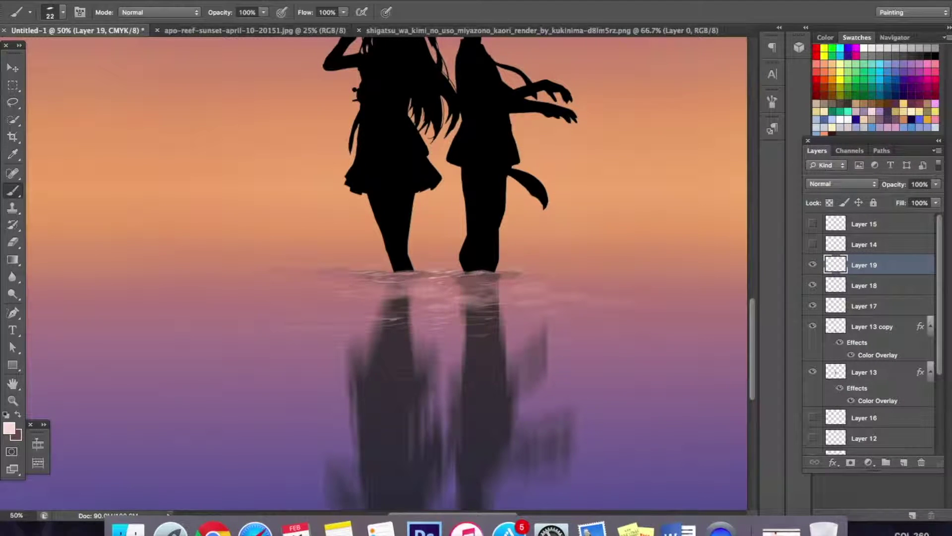
{"action": "left_click", "coordinate": [130, 1]}
{"action": "left_click", "coordinate": [149, 18]}
Brush faint pale pink ripples on the open water on Layer 19 and soften them with a soft 102 px eraser
{"action": "key", "text": "e"}
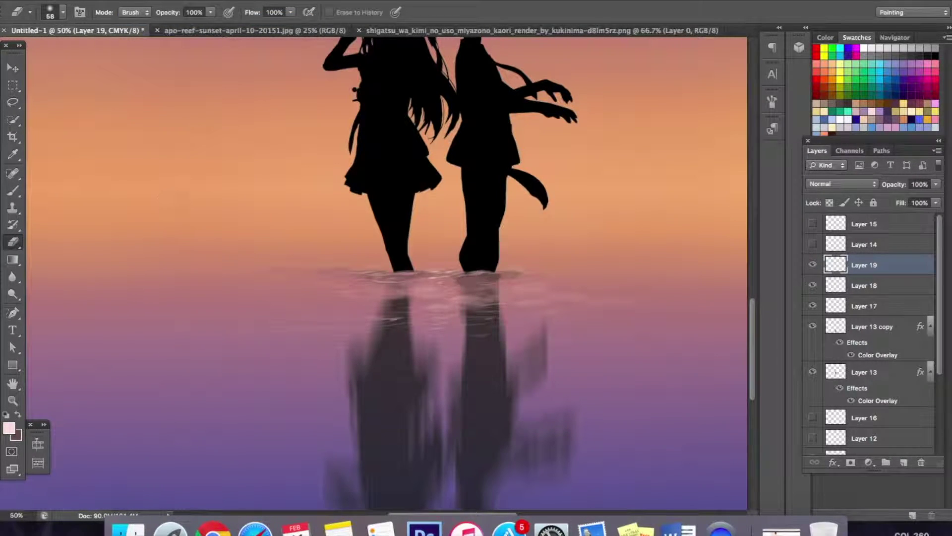
{"action": "right_click", "coordinate": [212, 206]}
{"action": "left_click_drag", "start_coordinate": [268, 187], "coordinate": [272, 189]}
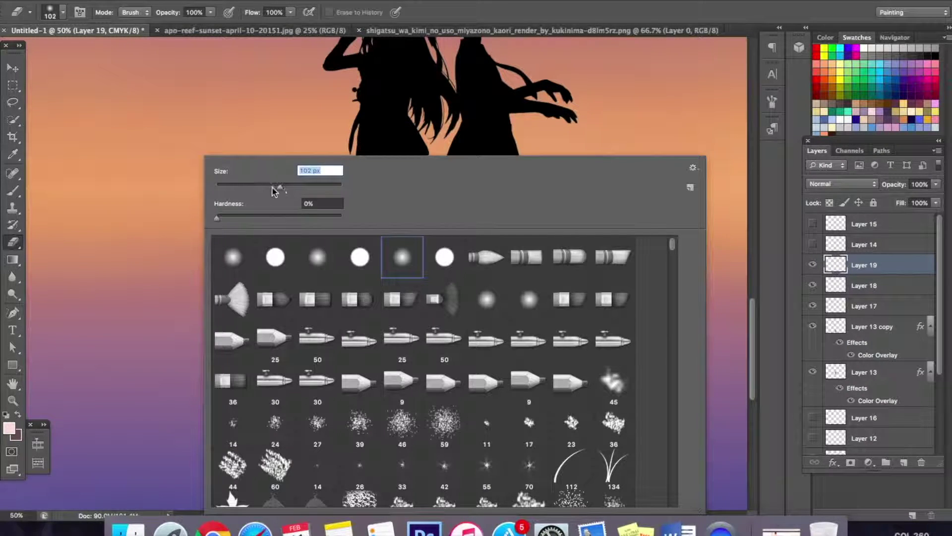
{"action": "left_click", "coordinate": [13, 190]}
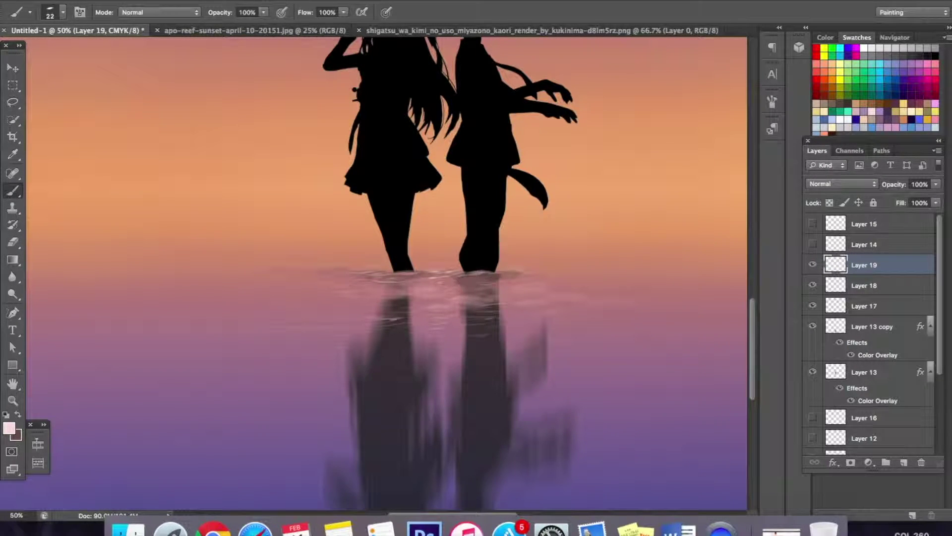
{"action": "key", "text": "e"}
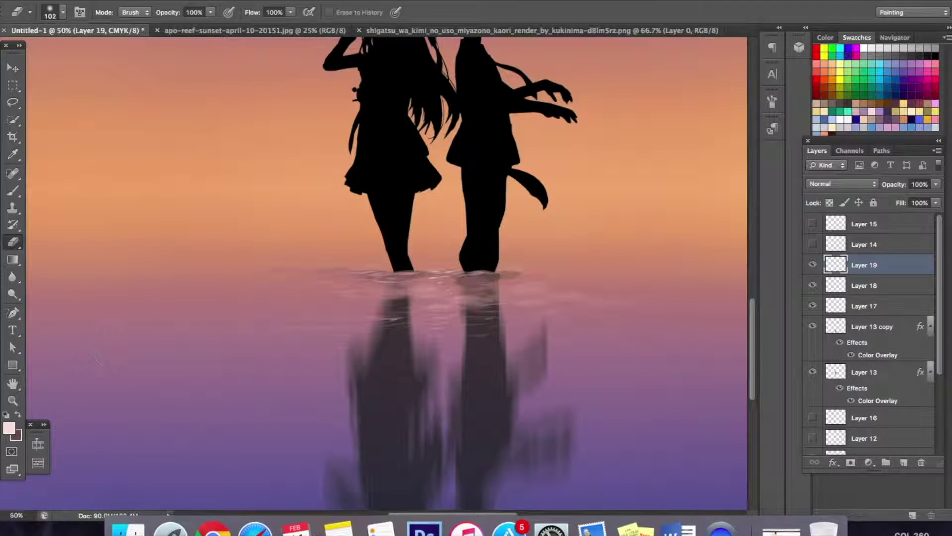
{"action": "key", "text": "z"}
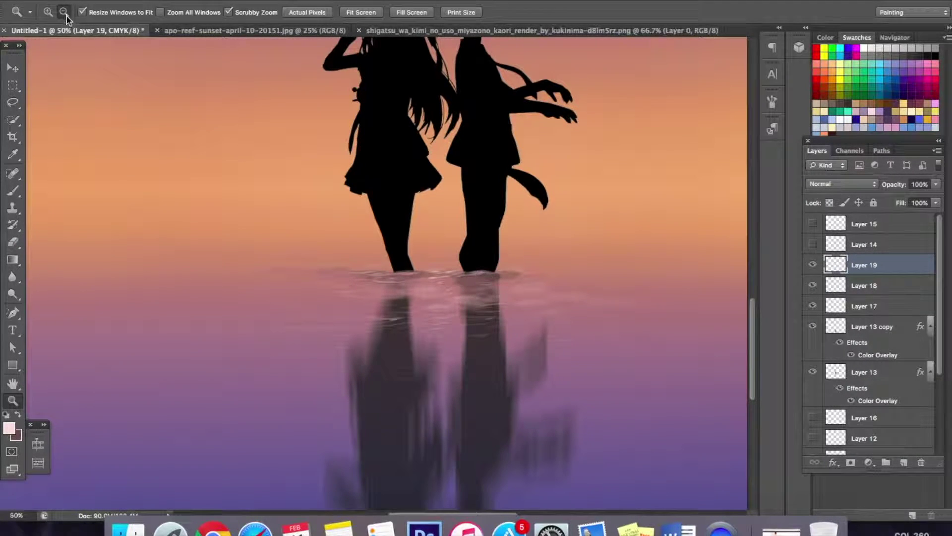
{"action": "left_click", "coordinate": [296, 233]}
{"action": "left_click", "coordinate": [285, 231]}
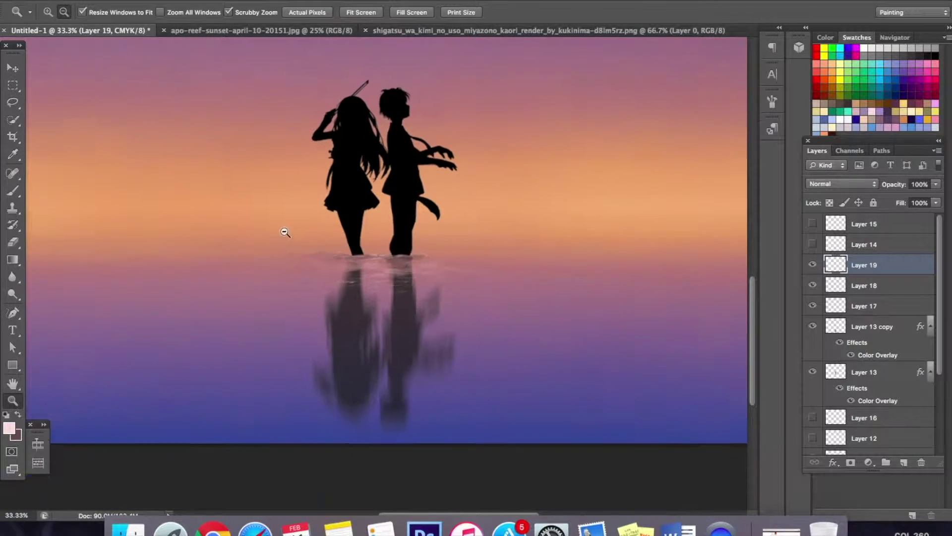
{"action": "left_click_drag", "start_coordinate": [142, 259], "coordinate": [213, 236]}
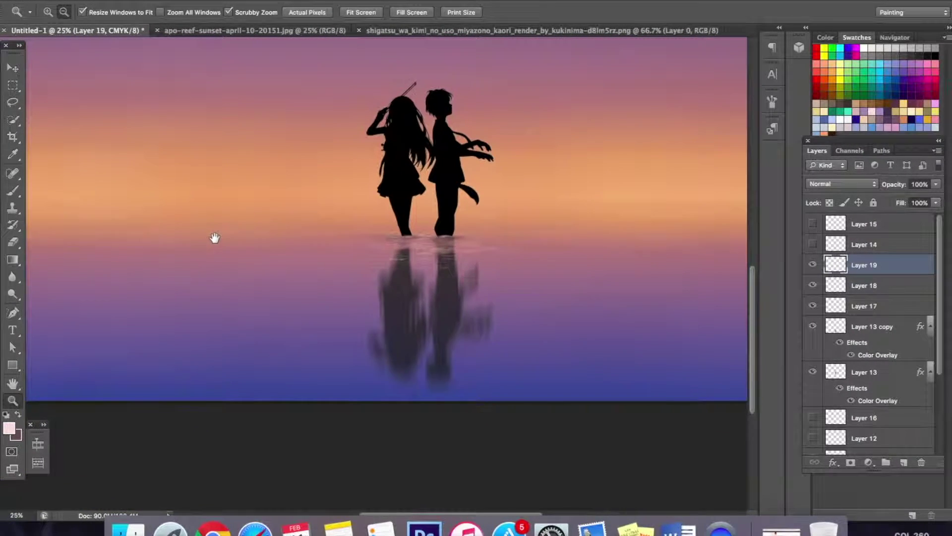
Choose the 80 px streaked brush preset for painting water highlights on Layer 19
{"action": "key", "text": "b"}
{"action": "right_click", "coordinate": [286, 156]}
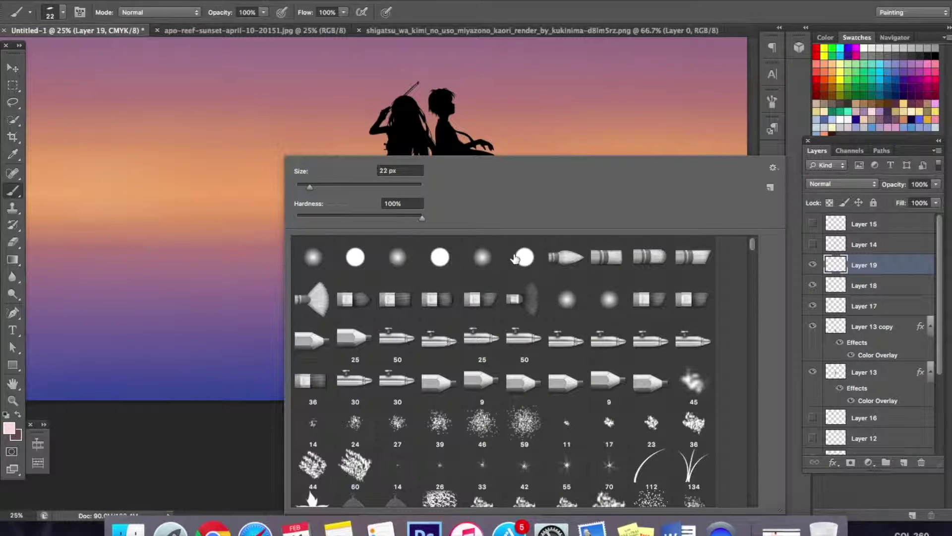
{"action": "left_click", "coordinate": [752, 300]}
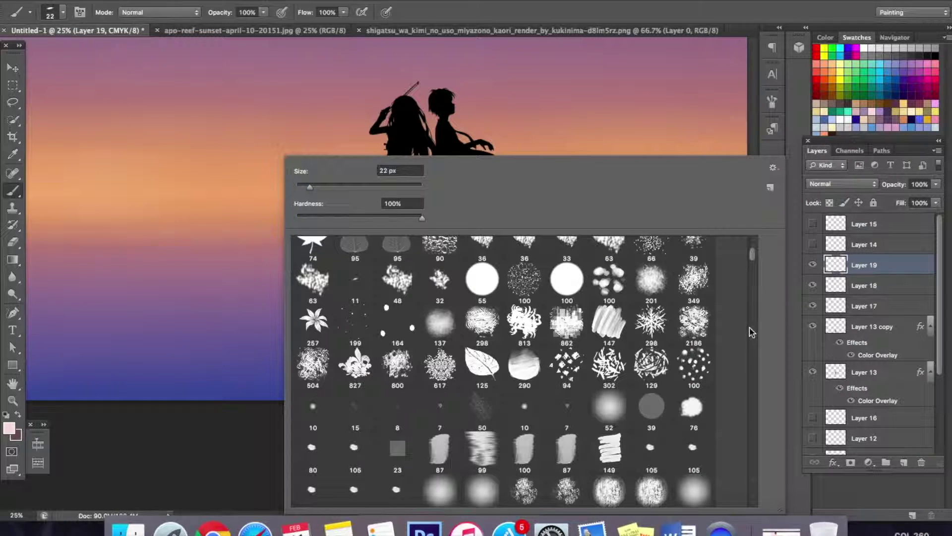
{"action": "scroll", "coordinate": [750, 273], "scroll_direction": "down", "scroll_amount": 5}
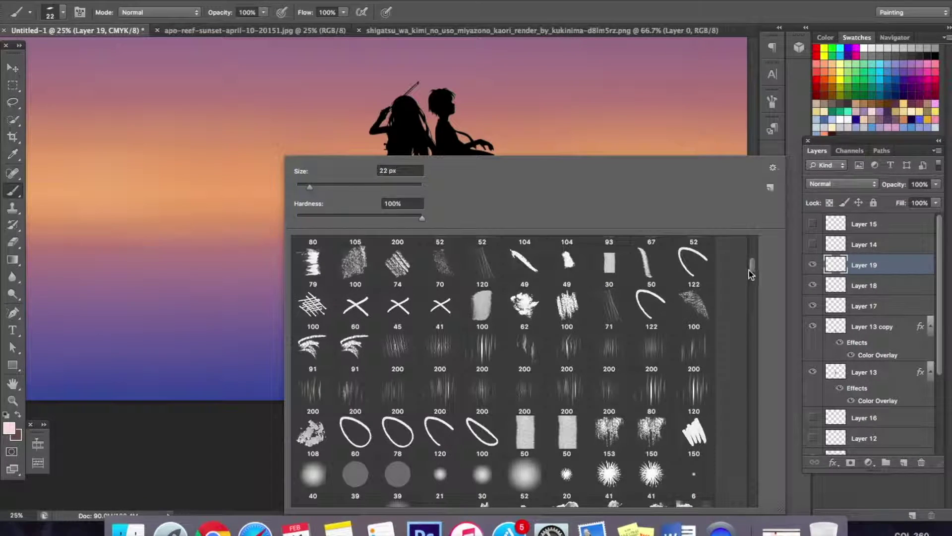
{"action": "left_click", "coordinate": [651, 389]}
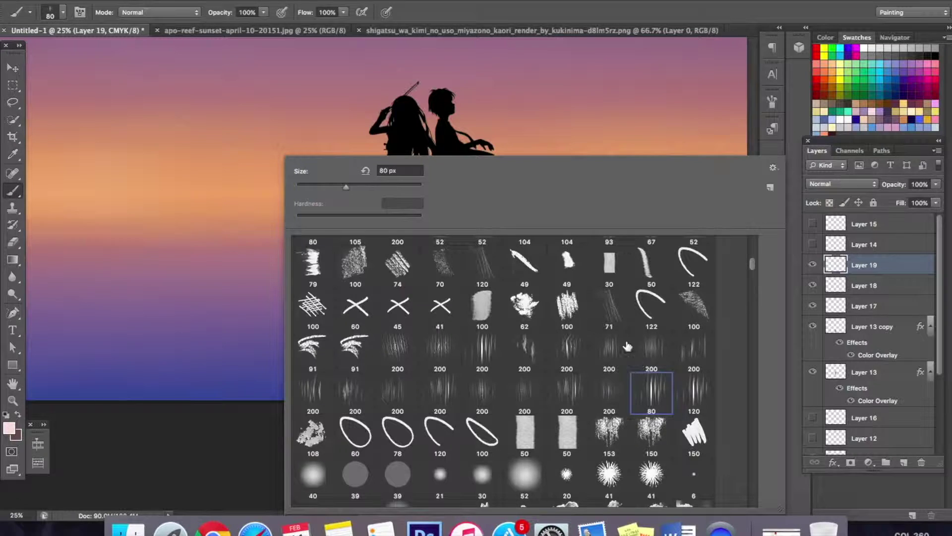
{"action": "key", "text": "Return"}
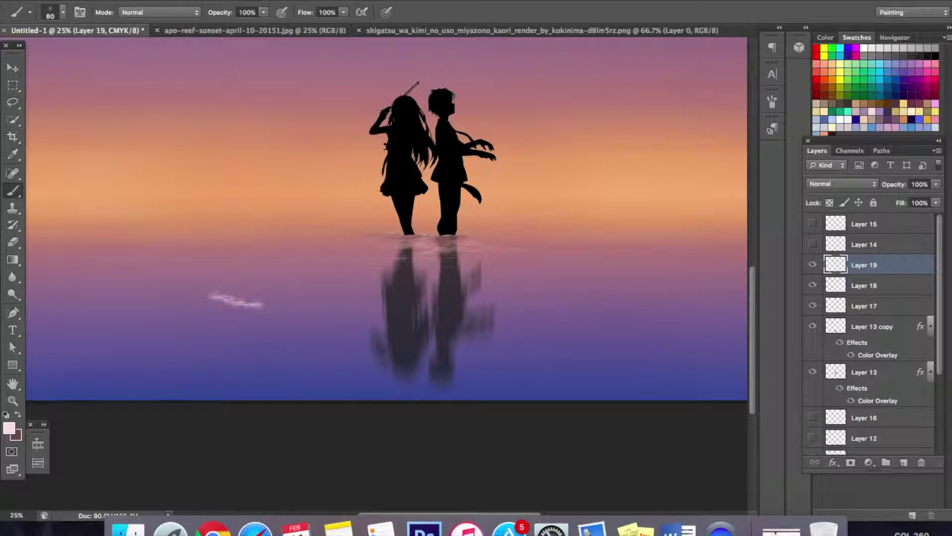
Erase the test stroke from the open water and brush pale pink highlights between the figures' legs and over the tops of their reflections
{"action": "key", "text": "e"}
{"action": "left_click_drag", "start_coordinate": [211, 296], "coordinate": [261, 305]}
{"action": "key", "text": "b"}
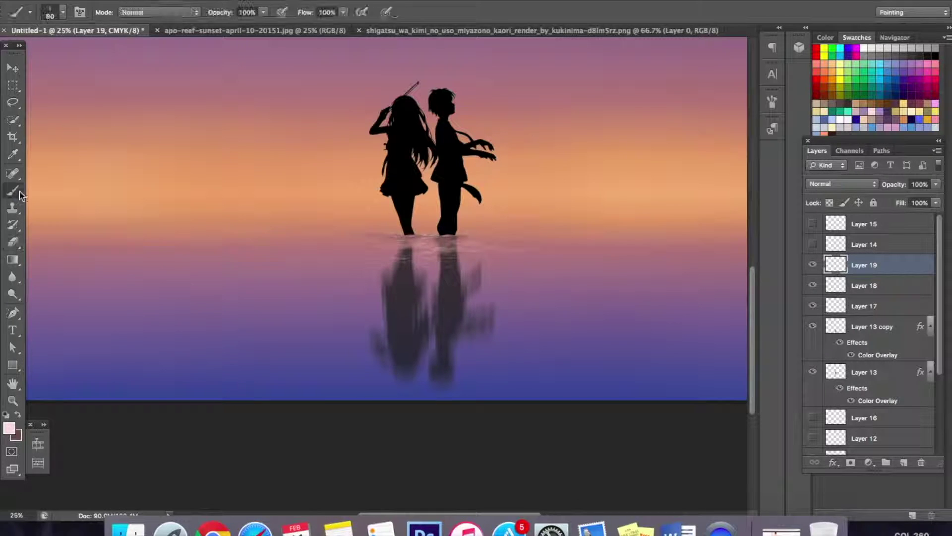
{"action": "mouse_move", "coordinate": [436, 252]}
{"action": "left_mouse_down"}
{"action": "mouse_move", "coordinate": [426, 245]}
{"action": "mouse_move", "coordinate": [422, 263]}
{"action": "left_mouse_up"}
{"action": "mouse_move", "coordinate": [423, 248]}
{"action": "left_mouse_down"}
{"action": "mouse_move", "coordinate": [430, 280]}
{"action": "mouse_move", "coordinate": [431, 260]}
{"action": "mouse_move", "coordinate": [378, 259]}
{"action": "left_mouse_up"}
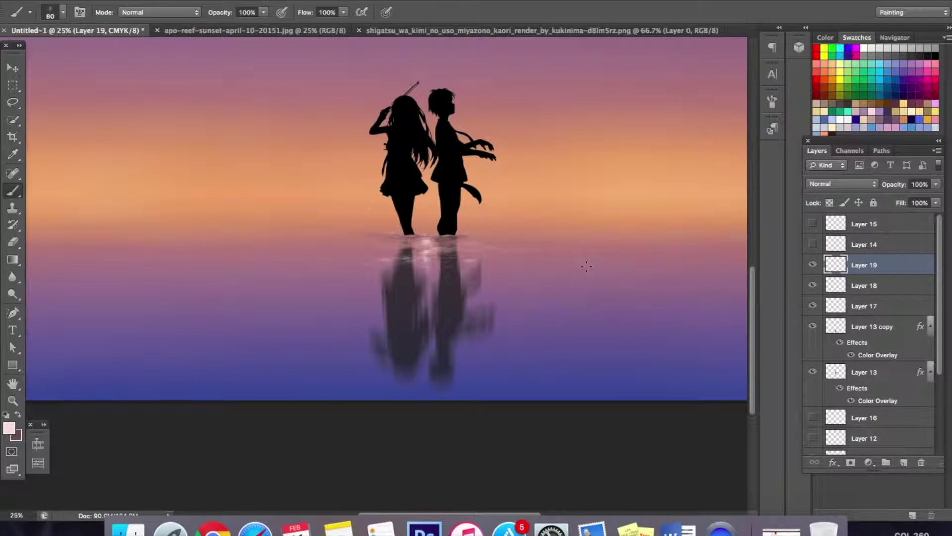
Enlarge the streaked brush to 178 px and erase the test stroke from the sky beside the boy
{"action": "right_click", "coordinate": [614, 250]}
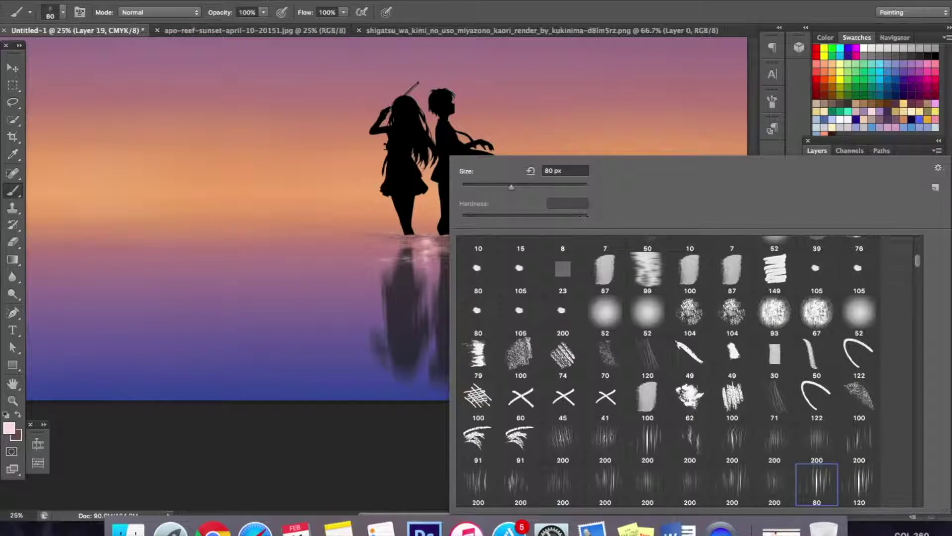
{"action": "left_click", "coordinate": [549, 187]}
{"action": "left_click", "coordinate": [563, 152]}
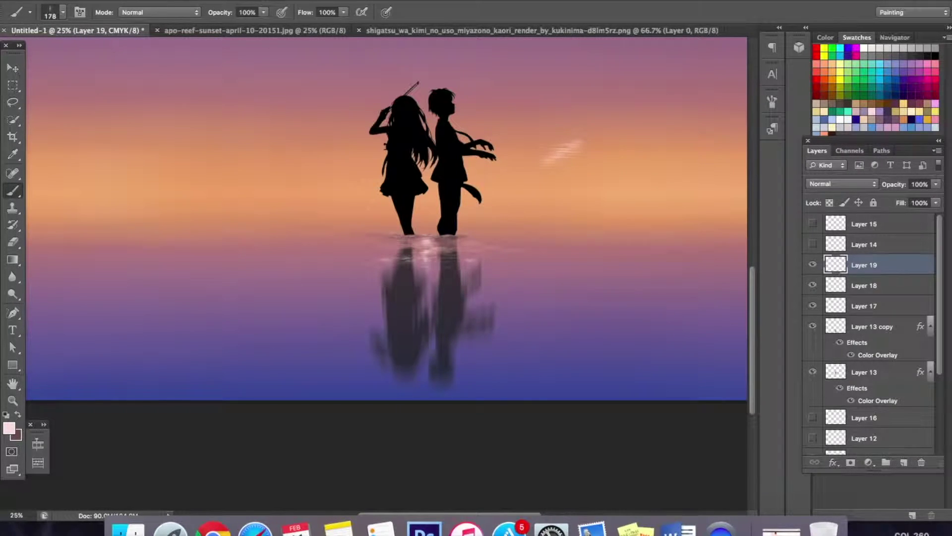
{"action": "key", "text": "e"}
{"action": "left_click_drag", "start_coordinate": [545, 162], "coordinate": [578, 148]}
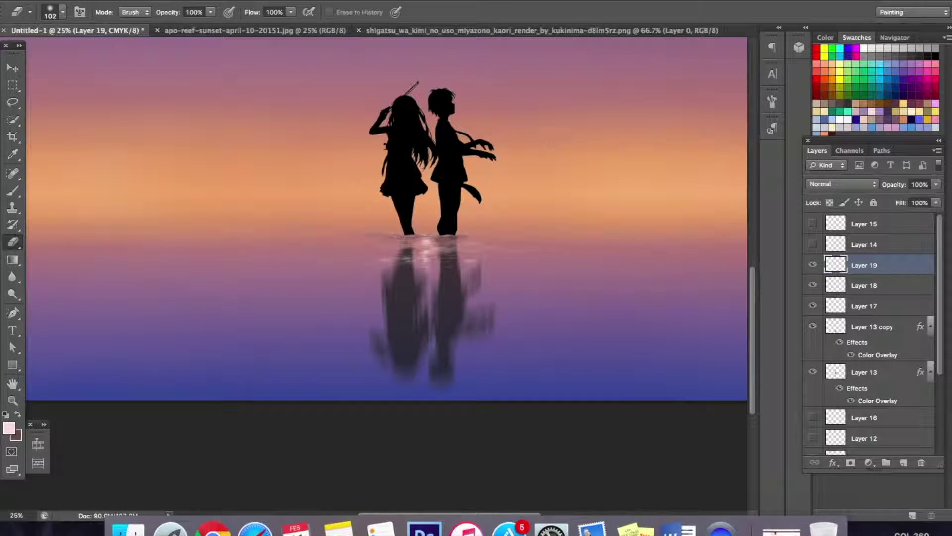
{"action": "key", "text": "b"}
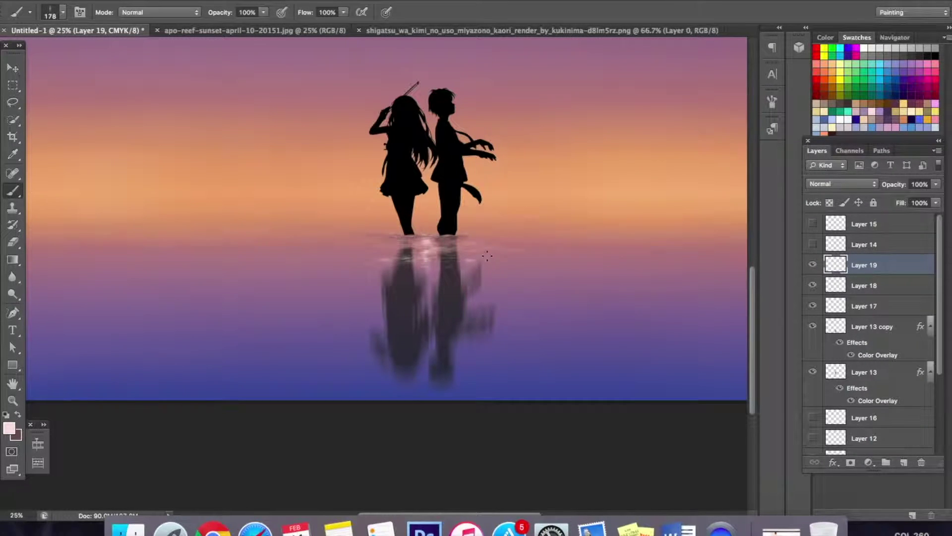
Brush two pale pink glints on the water beyond the boy's reflection and erase the lower one
{"action": "left_click_drag", "start_coordinate": [534, 254], "coordinate": [553, 257]}
{"action": "left_click_drag", "start_coordinate": [518, 298], "coordinate": [560, 291]}
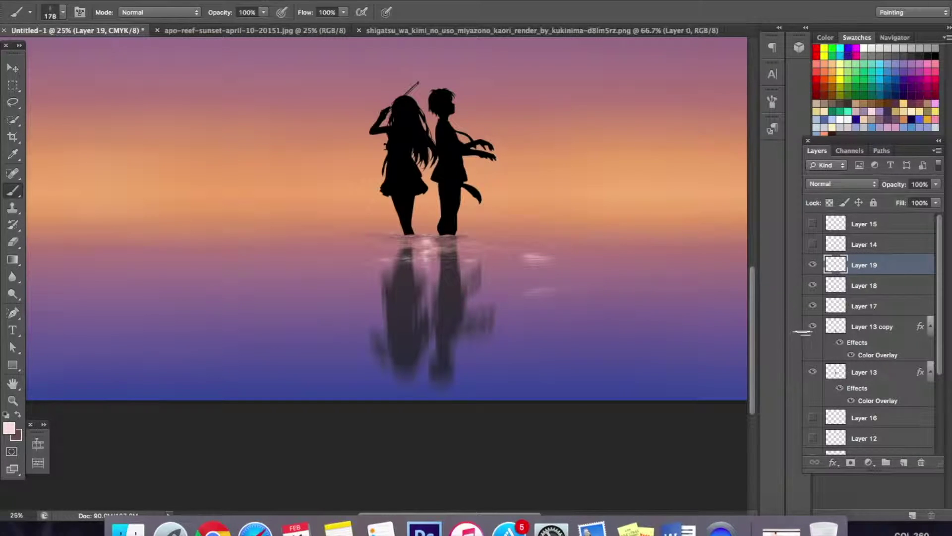
{"action": "left_click", "coordinate": [12, 241]}
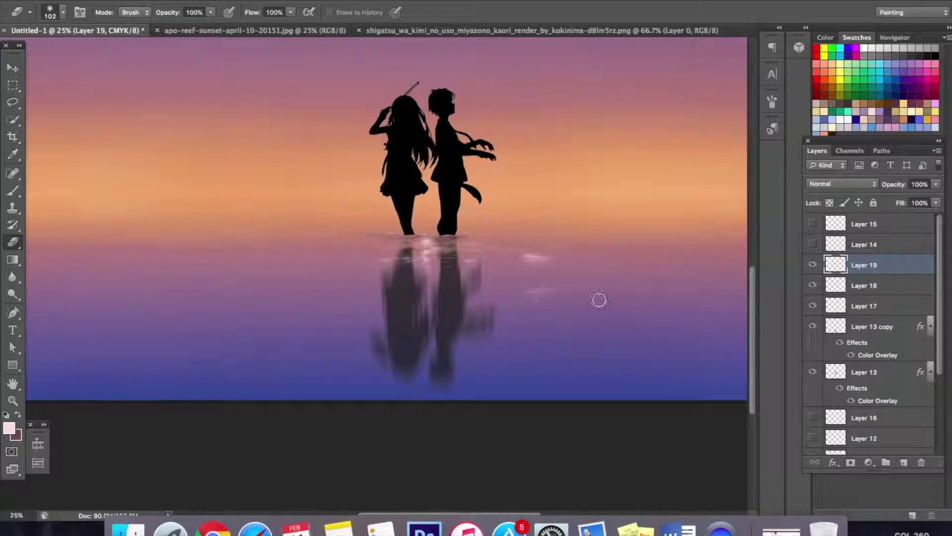
Add a new layer directly below Layer 19 and enlarge the streaked brush to 342 px
{"action": "left_click", "coordinate": [903, 462]}
{"action": "left_click_drag", "start_coordinate": [849, 268], "coordinate": [861, 294]}
{"action": "left_click", "coordinate": [13, 190]}
{"action": "right_click", "coordinate": [154, 156]}
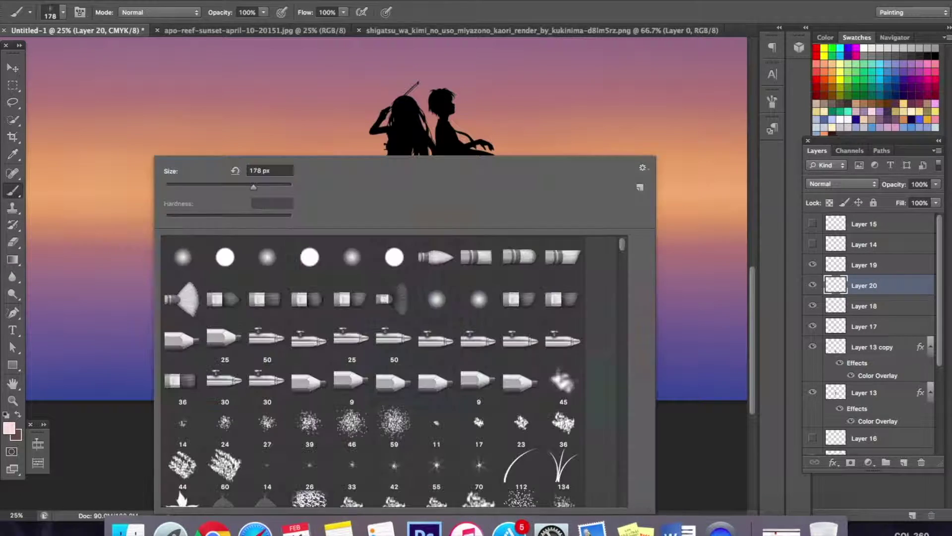
{"action": "left_click_drag", "start_coordinate": [286, 185], "coordinate": [278, 187]}
{"action": "key", "text": "Return"}
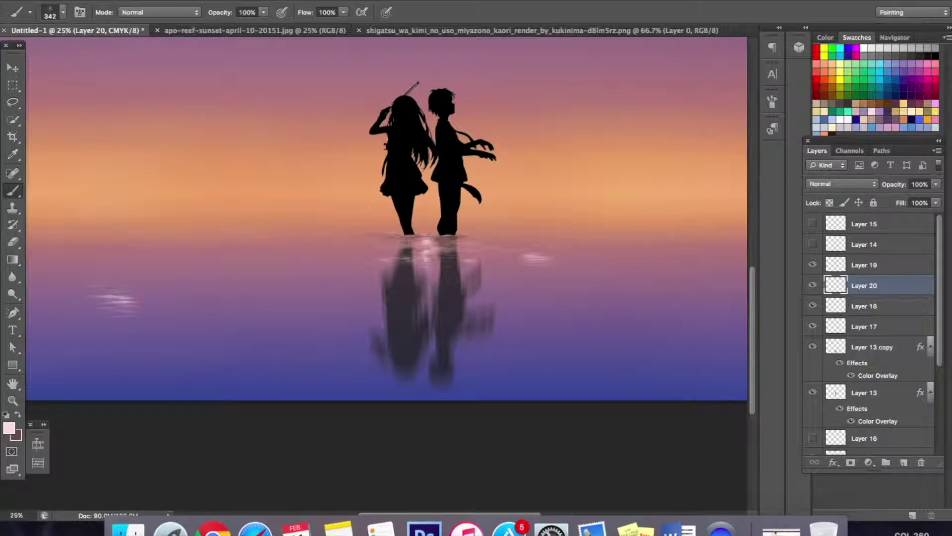
Brush pale pink glints on the open water behind the girl and beside the lower parts of both reflections
{"action": "mouse_move", "coordinate": [170, 302]}
{"action": "left_mouse_down"}
{"action": "mouse_move", "coordinate": [192, 288]}
{"action": "mouse_move", "coordinate": [238, 290]}
{"action": "left_mouse_up"}
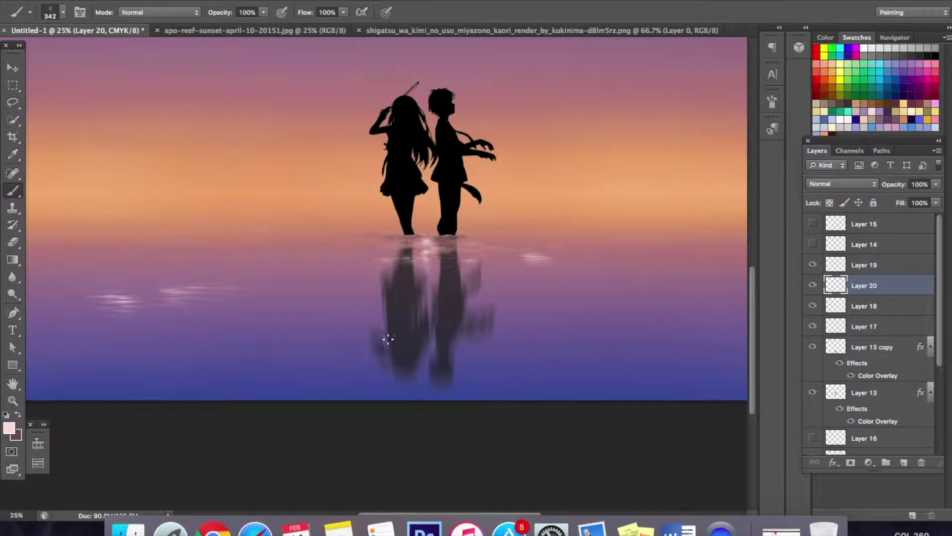
{"action": "left_click", "coordinate": [344, 353]}
{"action": "left_click_drag", "start_coordinate": [476, 320], "coordinate": [508, 320]}
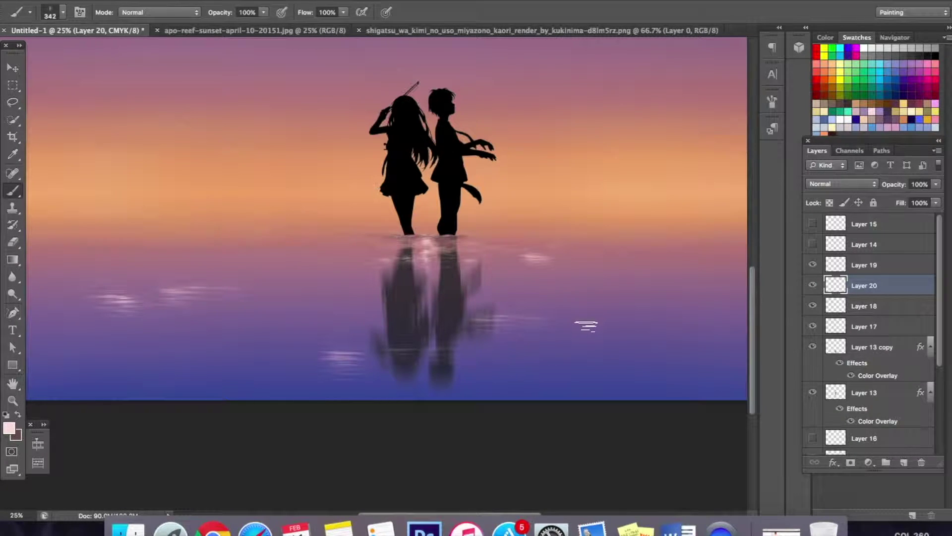
Scatter pale pink glints over the water on the boy's side, from the lower water up to the horizon at the canvas edge
{"action": "scroll", "coordinate": [586, 326], "scroll_direction": "right", "scroll_amount": 5}
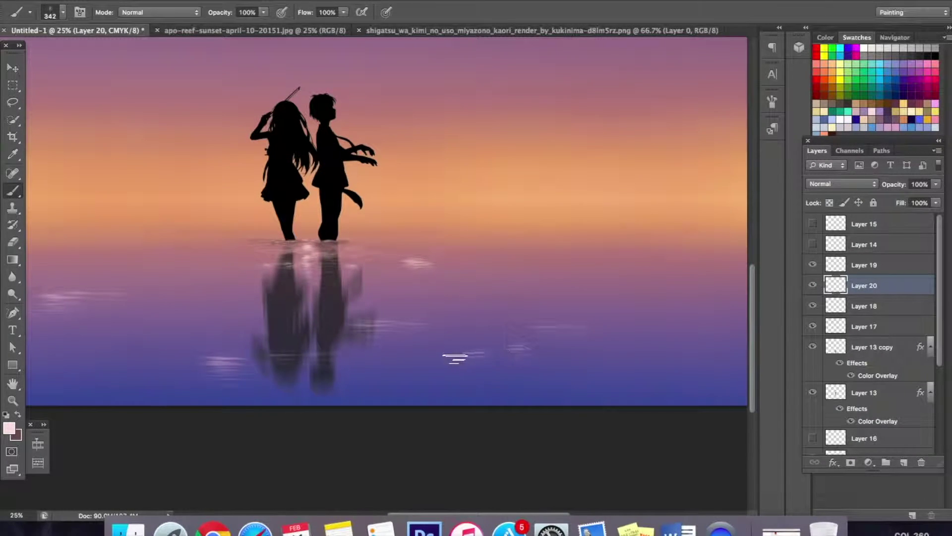
{"action": "scroll", "coordinate": [552, 300], "scroll_direction": "right", "scroll_amount": 5}
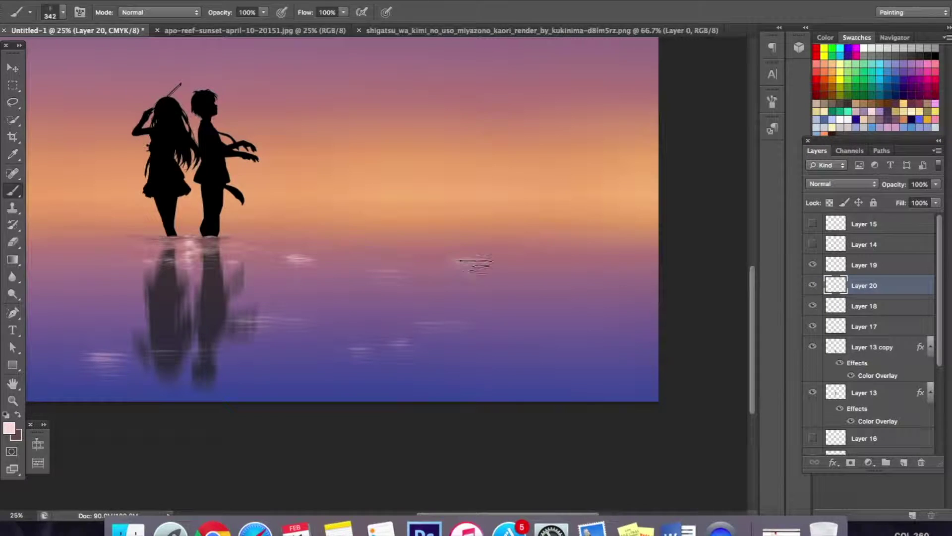
{"action": "mouse_move", "coordinate": [511, 317]}
{"action": "left_mouse_down"}
{"action": "mouse_move", "coordinate": [558, 321]}
{"action": "mouse_move", "coordinate": [612, 300]}
{"action": "left_mouse_up"}
{"action": "left_click_drag", "start_coordinate": [565, 270], "coordinate": [601, 270]}
{"action": "left_click_drag", "start_coordinate": [653, 254], "coordinate": [583, 251]}
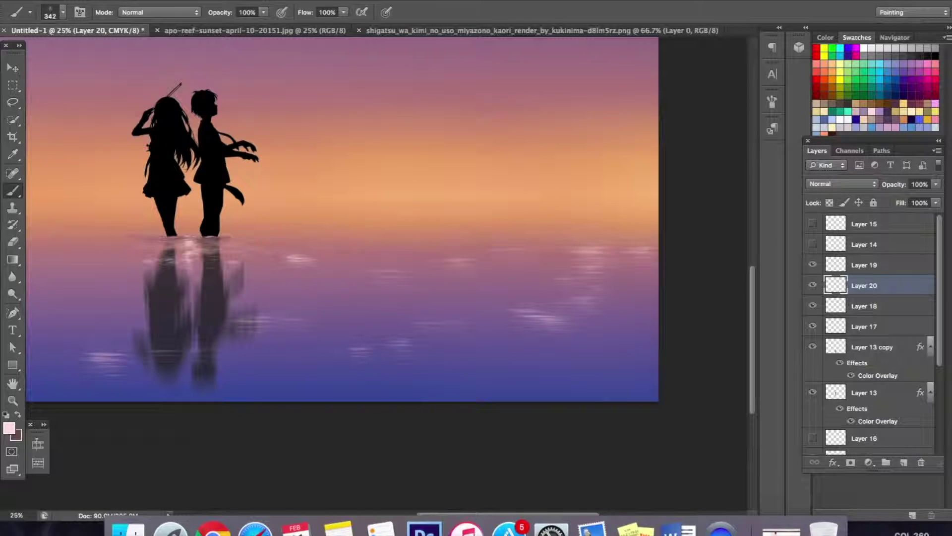
Scatter more pale pink glints over the water on the girl's side, from the horizon down to the darker blue area
{"action": "scroll", "coordinate": [654, 301], "scroll_direction": "left", "scroll_amount": 10}
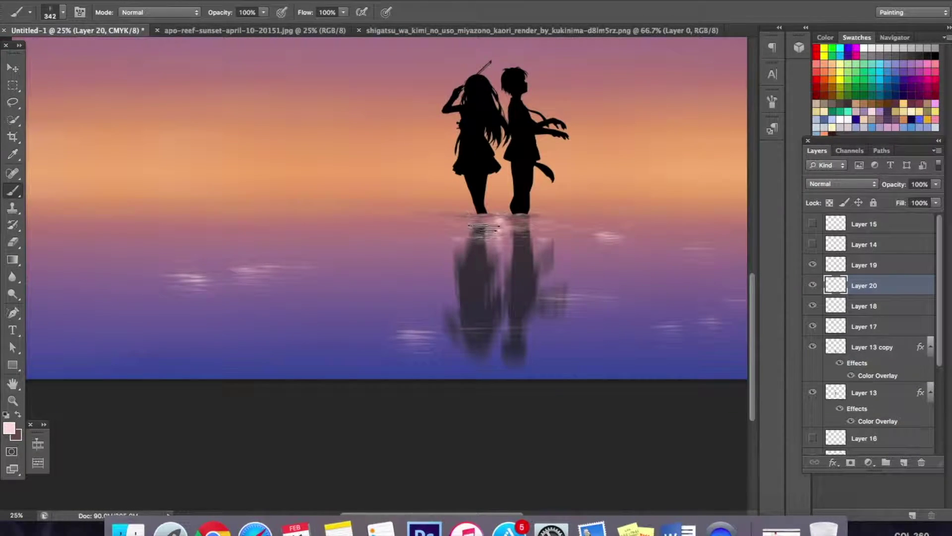
{"action": "left_click", "coordinate": [14, 242]}
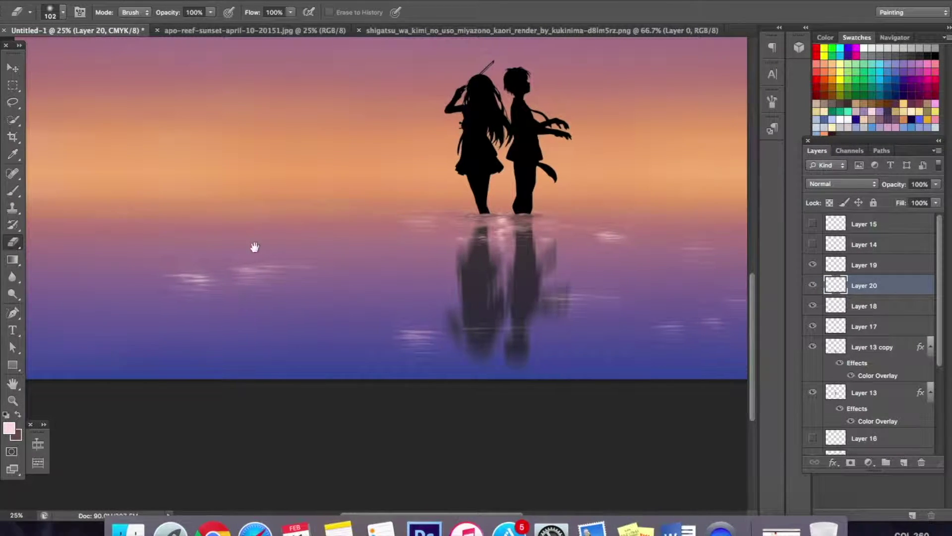
{"action": "left_click_drag", "start_coordinate": [253, 249], "coordinate": [457, 238]}
{"action": "left_click", "coordinate": [13, 191]}
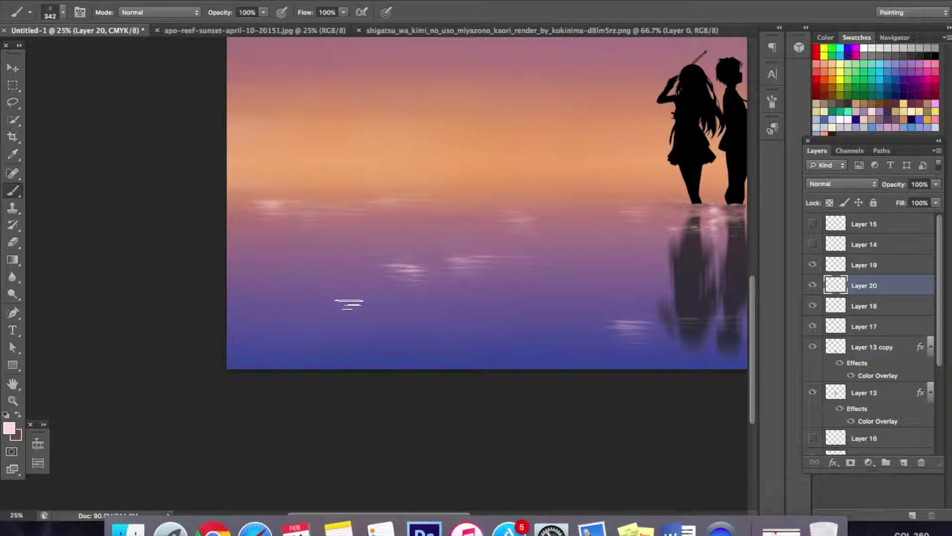
{"action": "left_click", "coordinate": [297, 287]}
{"action": "left_click", "coordinate": [370, 317]}
{"action": "left_click", "coordinate": [476, 299]}
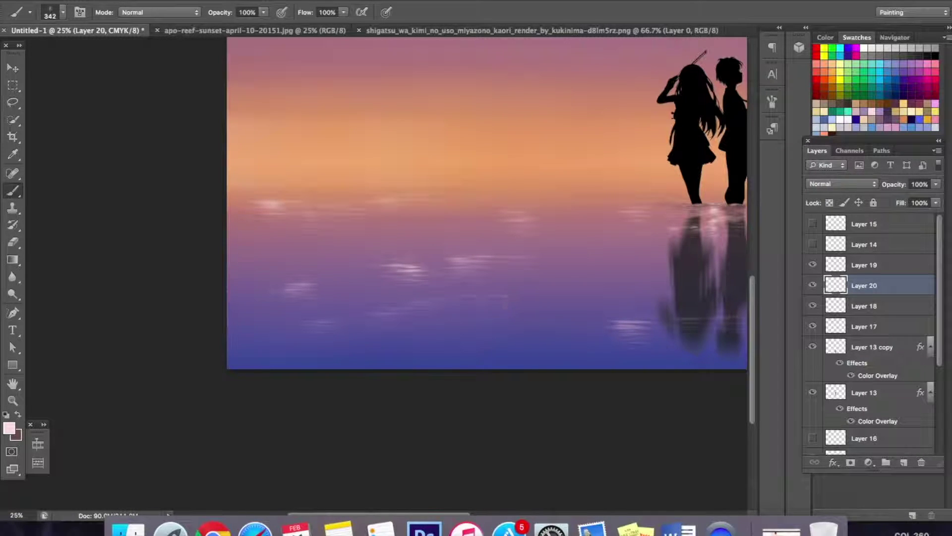
Reduce the opacity of Layer 20 to 48%
{"action": "left_click", "coordinate": [935, 184]}
{"action": "left_click", "coordinate": [903, 198]}
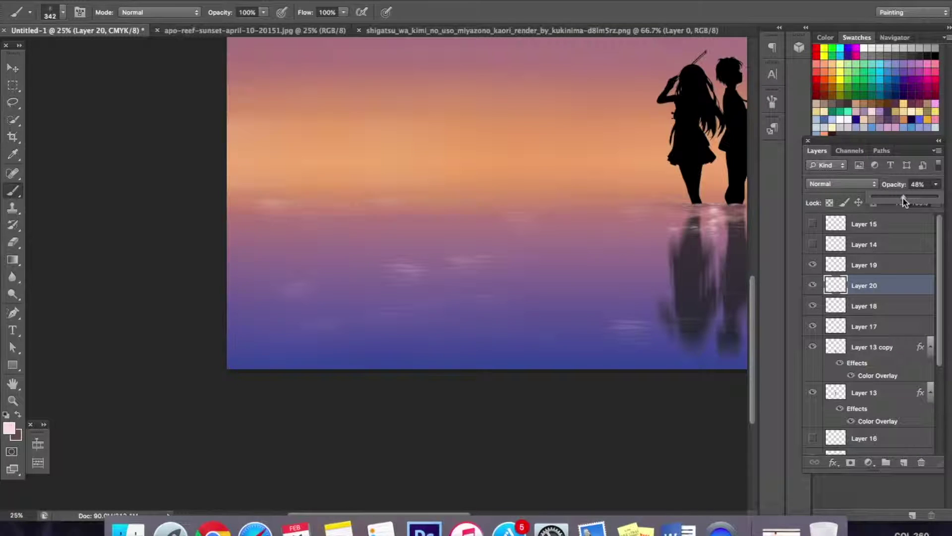
Brush fine horizontal ripples on Layer 20 across the upper parts of the reflections and the water around the figures' legs
{"action": "scroll", "coordinate": [297, 243], "scroll_direction": "right", "scroll_amount": 5}
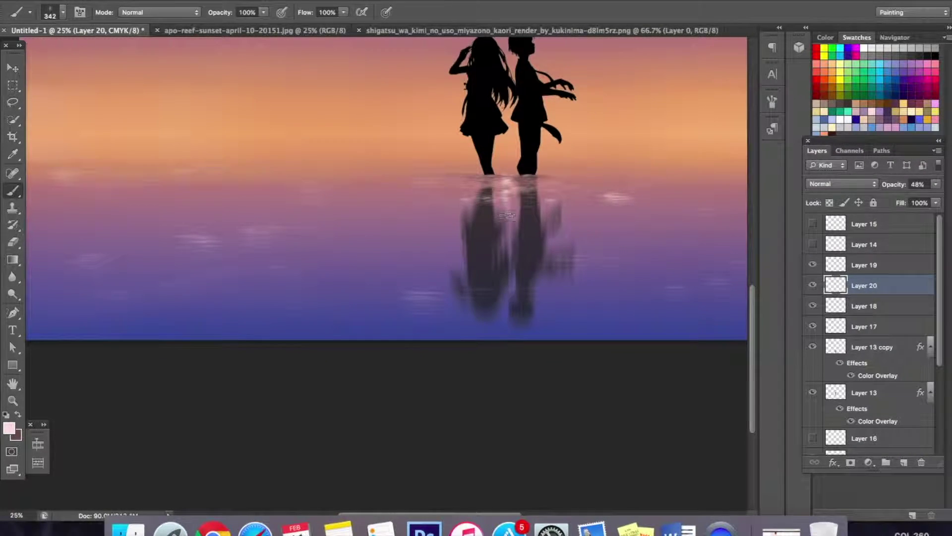
{"action": "left_click_drag", "start_coordinate": [465, 192], "coordinate": [499, 191]}
{"action": "left_click_drag", "start_coordinate": [476, 196], "coordinate": [497, 196]}
{"action": "left_click_drag", "start_coordinate": [474, 201], "coordinate": [496, 202]}
{"action": "left_click_drag", "start_coordinate": [484, 203], "coordinate": [490, 204]}
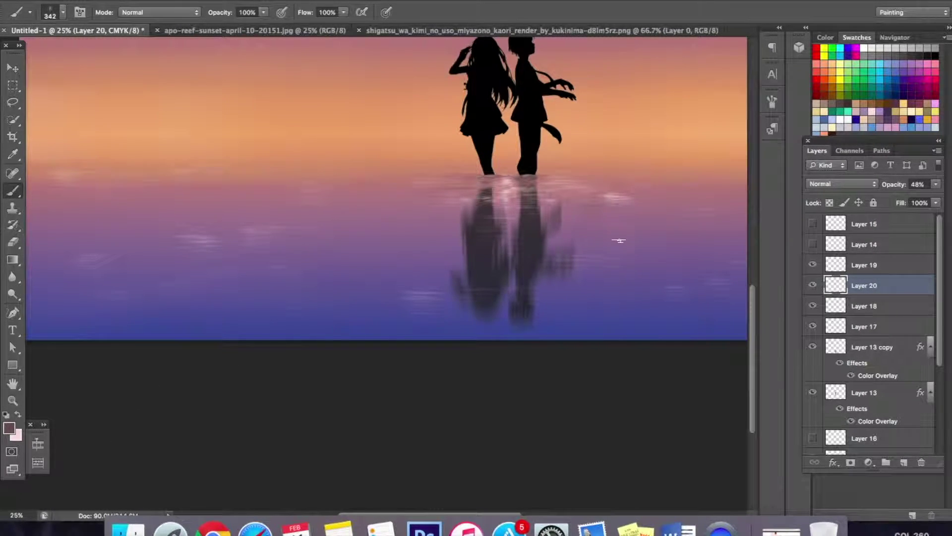
Change the foreground color to a light lavender based on the water's blue-violet and brush subtle ripples on both sides of the reflections
{"action": "scroll", "coordinate": [619, 240], "scroll_direction": "right", "scroll_amount": 5}
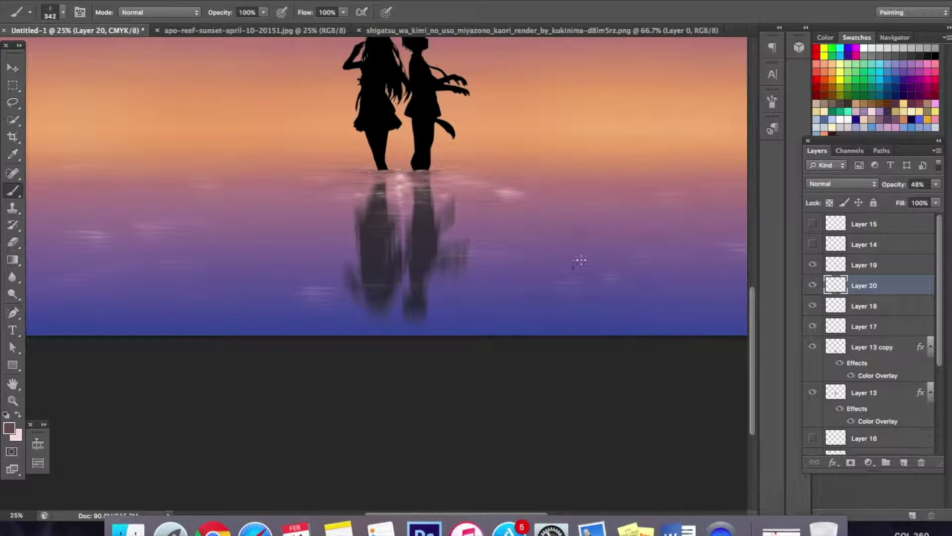
{"action": "left_click", "coordinate": [10, 427]}
{"action": "left_click", "coordinate": [496, 279]}
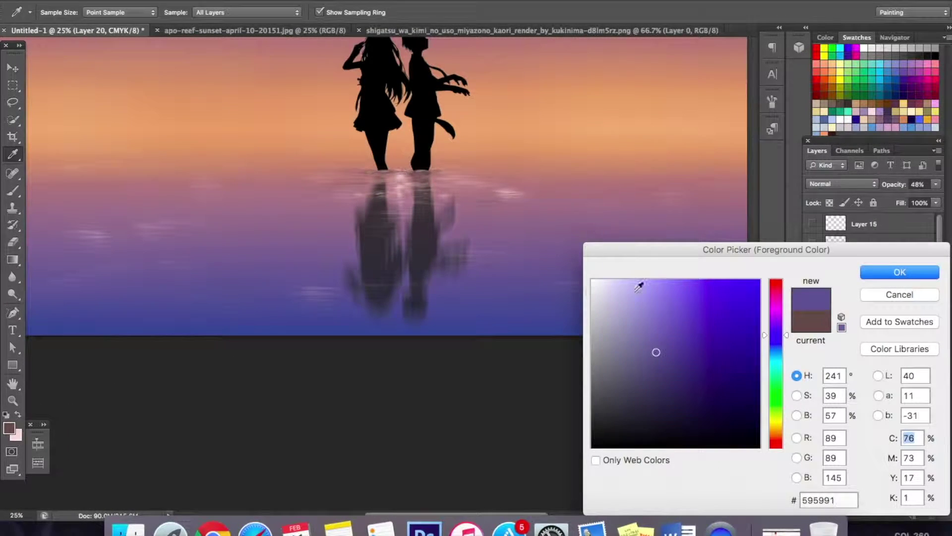
{"action": "left_click_drag", "start_coordinate": [648, 306], "coordinate": [640, 281]}
{"action": "left_click", "coordinate": [866, 272]}
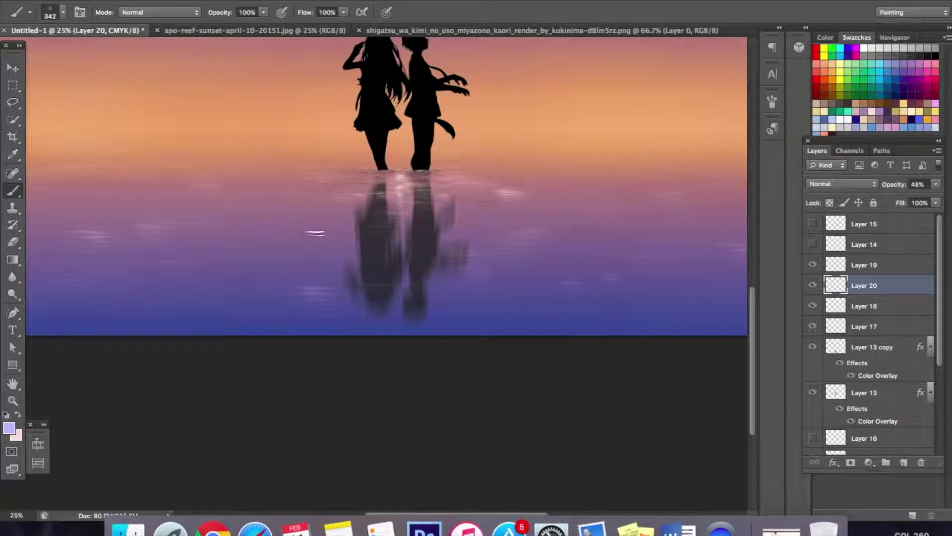
{"action": "left_click_drag", "start_coordinate": [229, 240], "coordinate": [545, 199]}
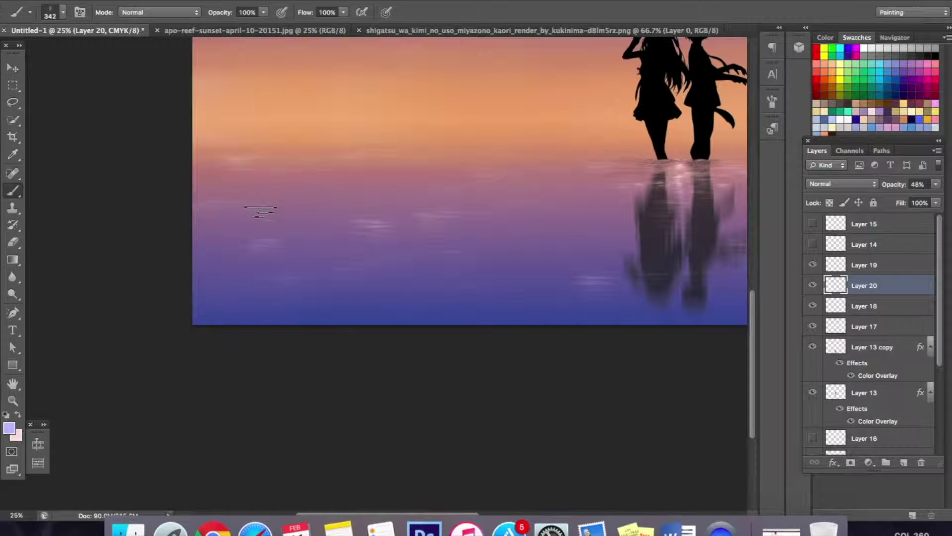
Add a new layer directly above Layer 16, beneath Layer 13
{"action": "key", "text": "z"}
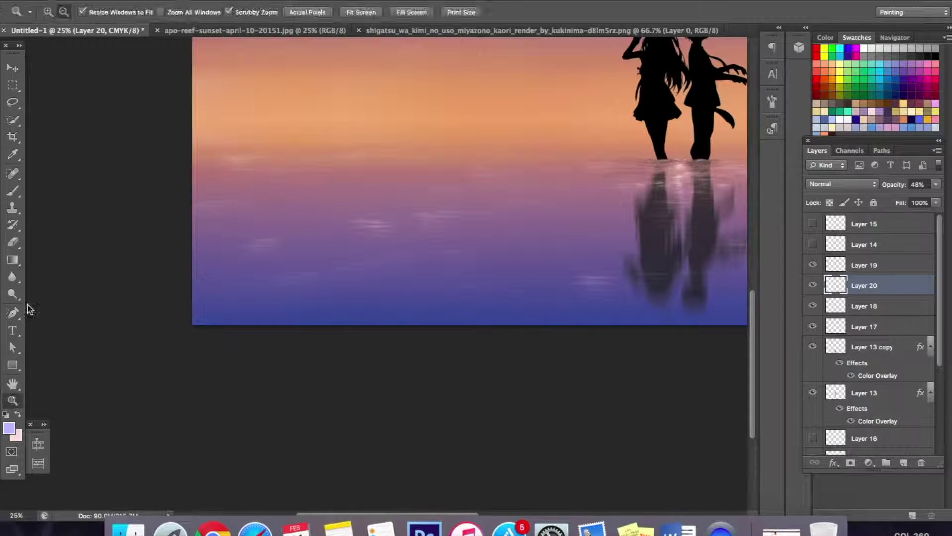
{"action": "left_click", "coordinate": [240, 191], "text": "alt"}
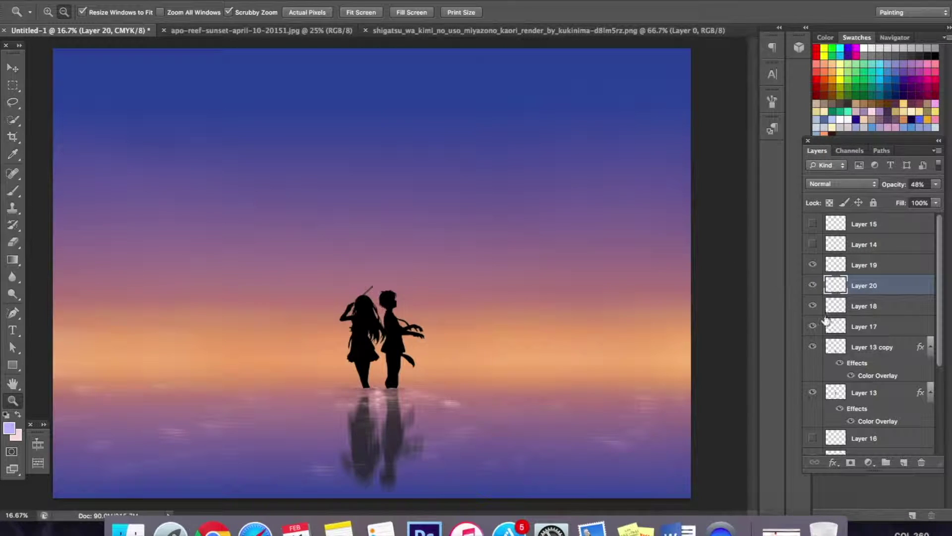
{"action": "left_click_drag", "start_coordinate": [940, 352], "coordinate": [940, 361]}
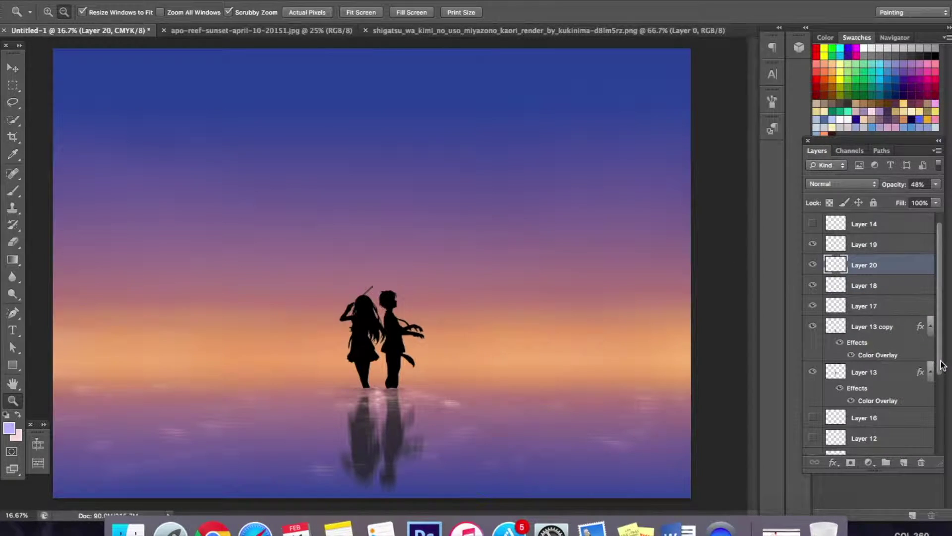
{"action": "left_click", "coordinate": [812, 373]}
{"action": "left_click", "coordinate": [812, 373]}
{"action": "left_click", "coordinate": [856, 418]}
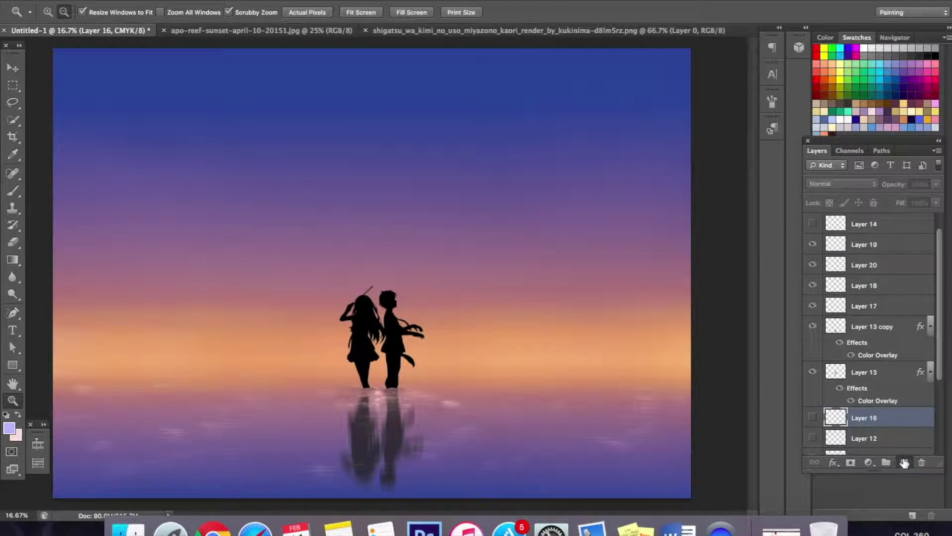
{"action": "left_click", "coordinate": [903, 462]}
Swap the foreground and background colors, set the foreground to orange #ffb97e sampled from the horizon glow, and activate the Brush tool
{"action": "left_click", "coordinate": [18, 414]}
{"action": "left_click", "coordinate": [10, 428]}
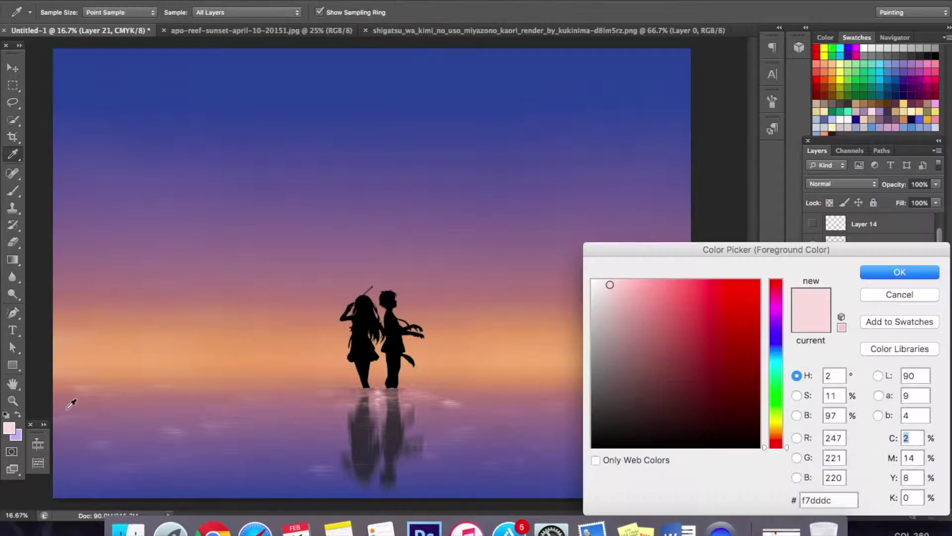
{"action": "left_click", "coordinate": [479, 362]}
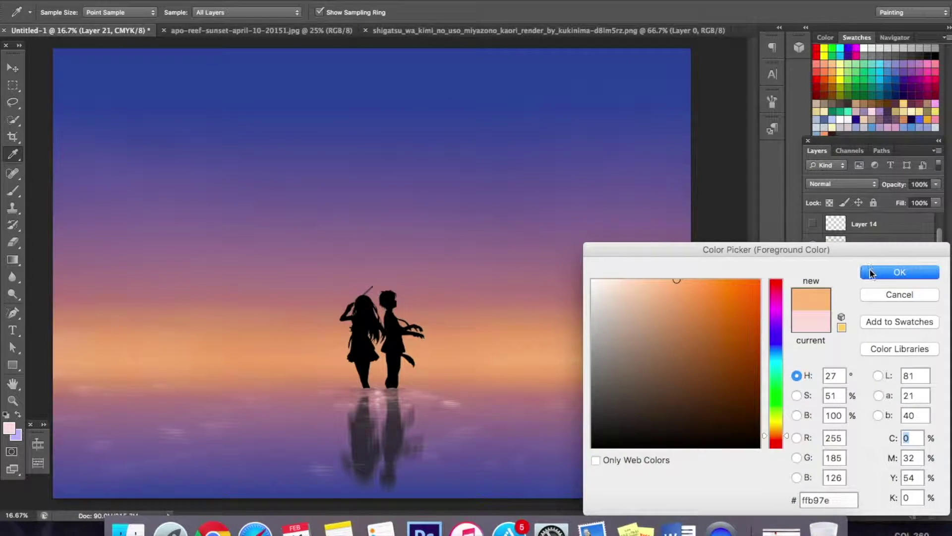
{"action": "left_click", "coordinate": [869, 271]}
{"action": "key", "text": "z"}
{"action": "left_click", "coordinate": [12, 190]}
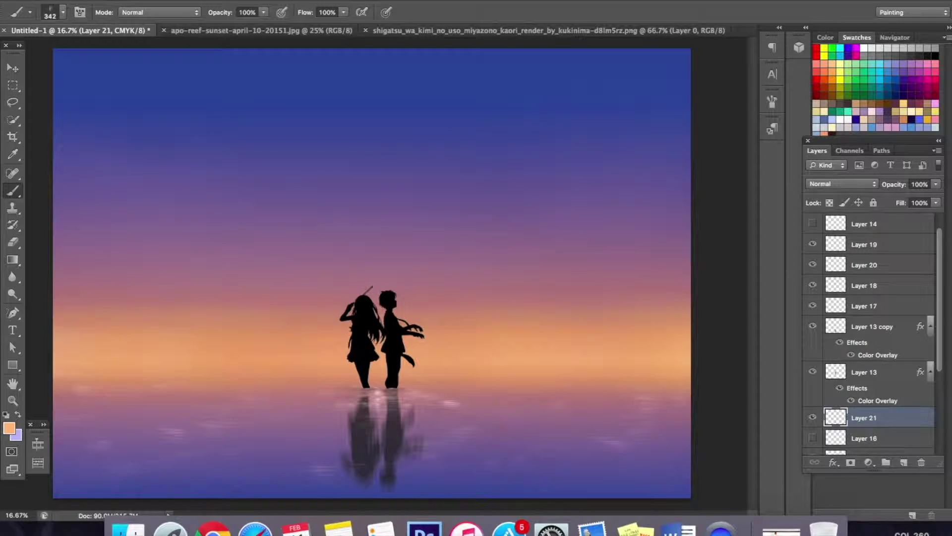
Choose a soft round brush and try an orange dab between the two figures on Layer 21
{"action": "right_click", "coordinate": [453, 271]}
{"action": "left_click", "coordinate": [612, 258]}
{"action": "left_click", "coordinate": [380, 364]}
{"action": "left_click", "coordinate": [145, 17]}
Lighten the foreground color to a pale peach and brush a small soft glow between the figures' legs
{"action": "left_click", "coordinate": [10, 430]}
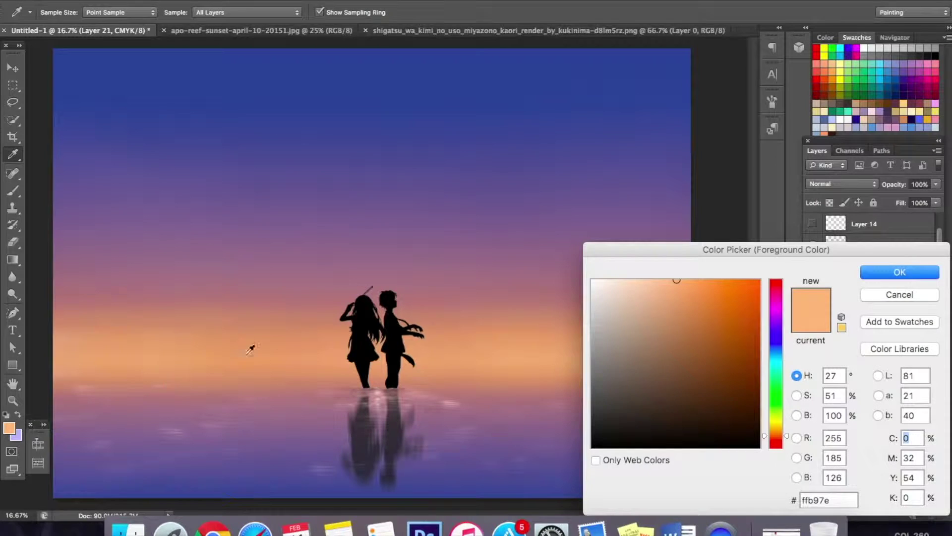
{"action": "mouse_move", "coordinate": [642, 283]}
{"action": "left_mouse_down"}
{"action": "mouse_move", "coordinate": [606, 291]}
{"action": "mouse_move", "coordinate": [624, 280]}
{"action": "left_mouse_up"}
{"action": "left_click", "coordinate": [893, 271]}
{"action": "key", "text": "b"}
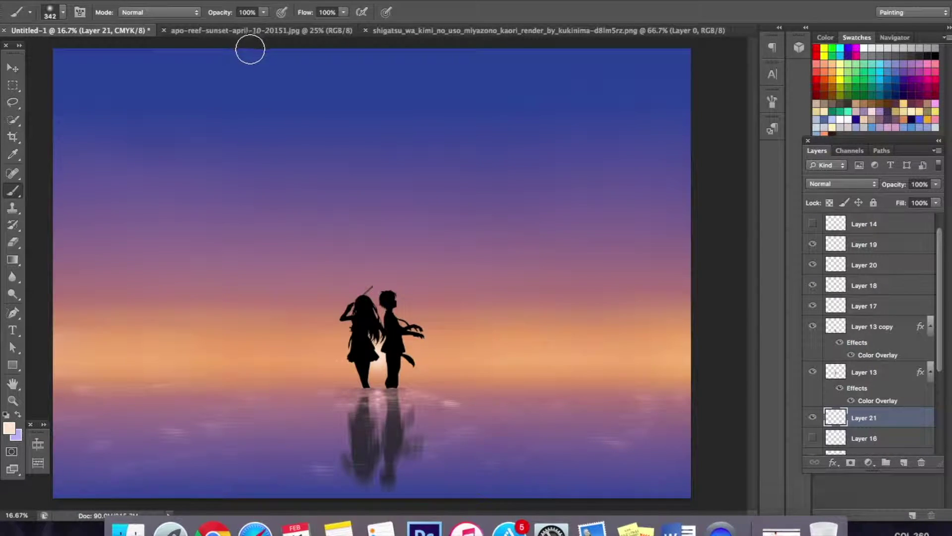
{"action": "left_click", "coordinate": [301, 1]}
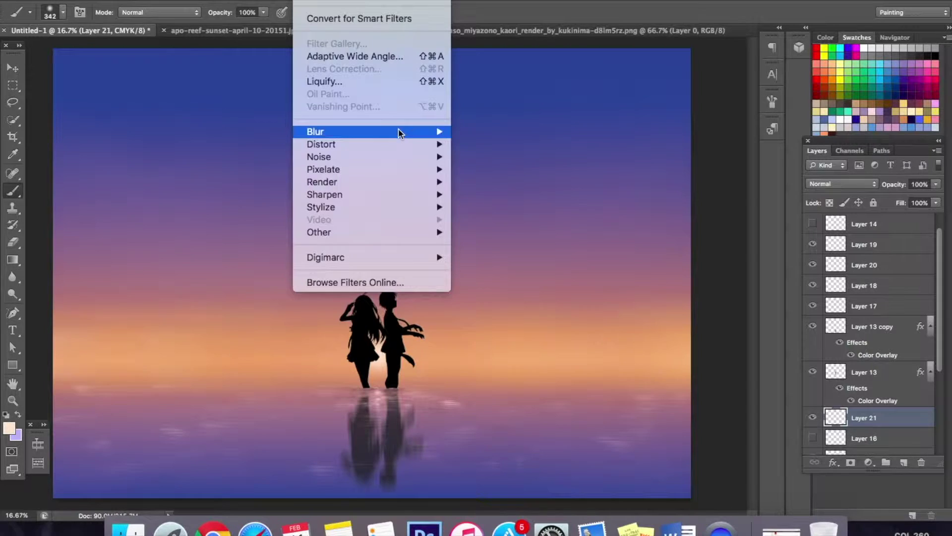
{"action": "mouse_move", "coordinate": [402, 132]}
{"action": "left_click", "coordinate": [489, 221]}
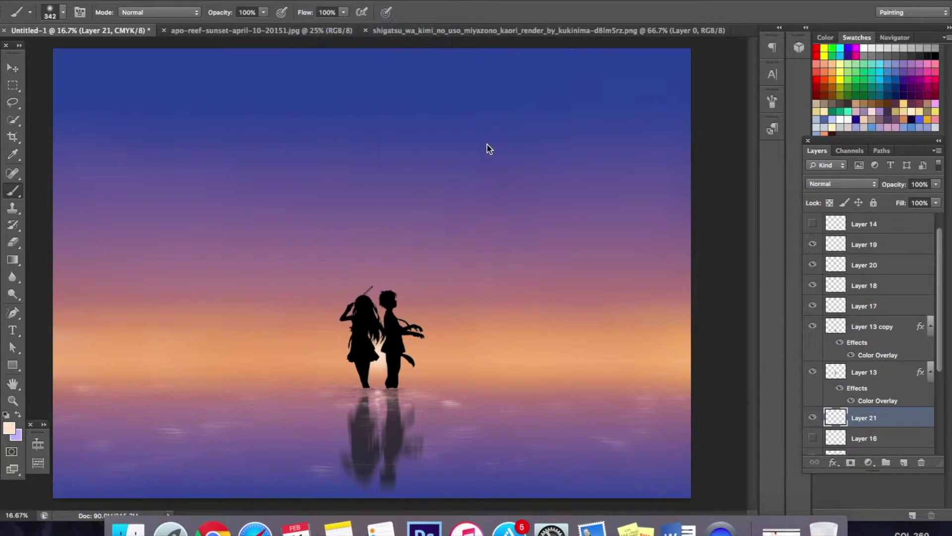
{"action": "left_click_drag", "start_coordinate": [701, 312], "coordinate": [679, 316]}
{"action": "left_click", "coordinate": [771, 162]}
Set the eraser to a soft round tip of 321 px with 0% hardness
{"action": "left_click", "coordinate": [13, 242]}
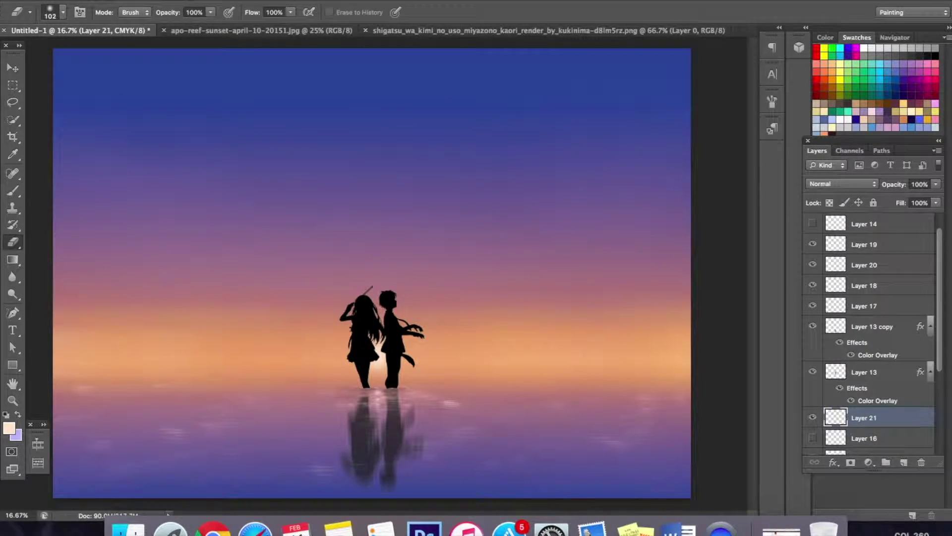
{"action": "right_click", "coordinate": [395, 257]}
{"action": "left_click_drag", "start_coordinate": [491, 204], "coordinate": [504, 191]}
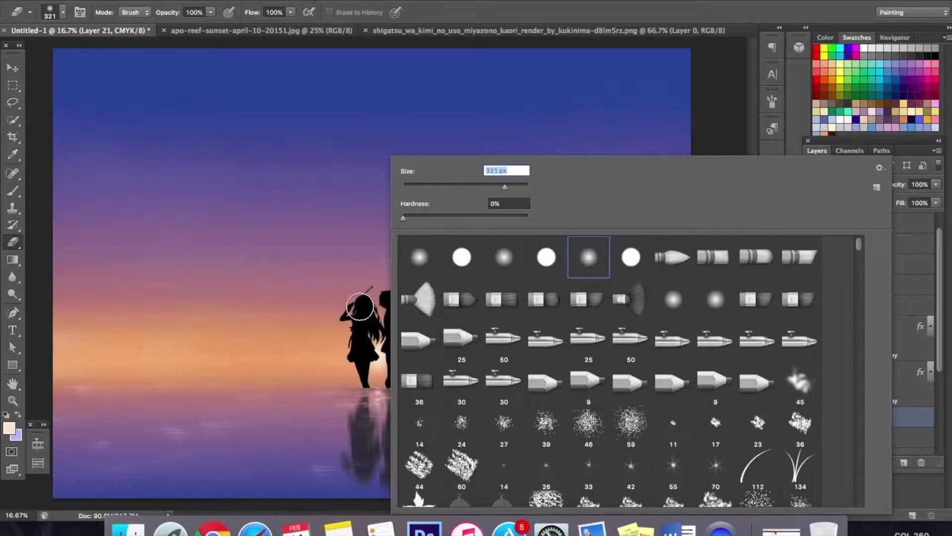
{"action": "key", "text": "Return"}
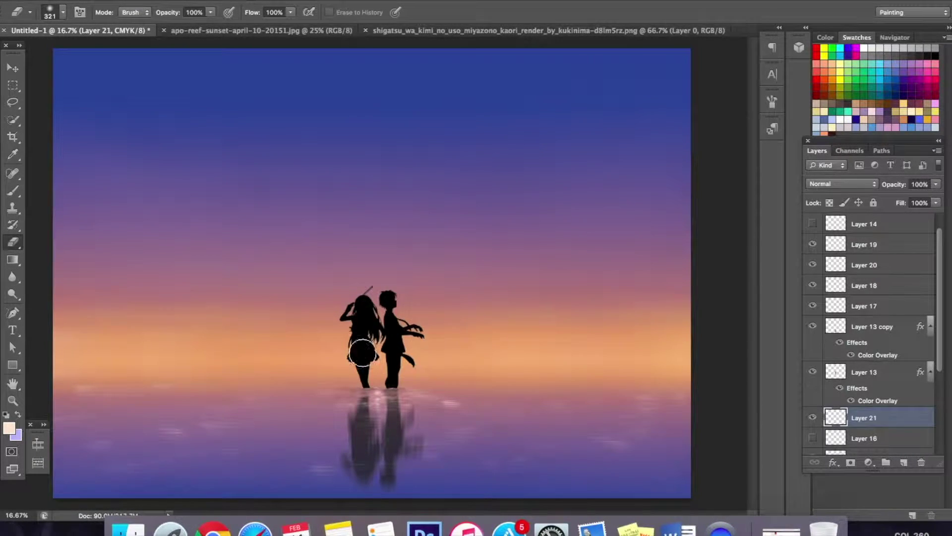
Enlarge the soft round brush to 974 px and try a pale peach glow beside the girl's head
{"action": "left_click", "coordinate": [5, 194]}
{"action": "right_click", "coordinate": [362, 312]}
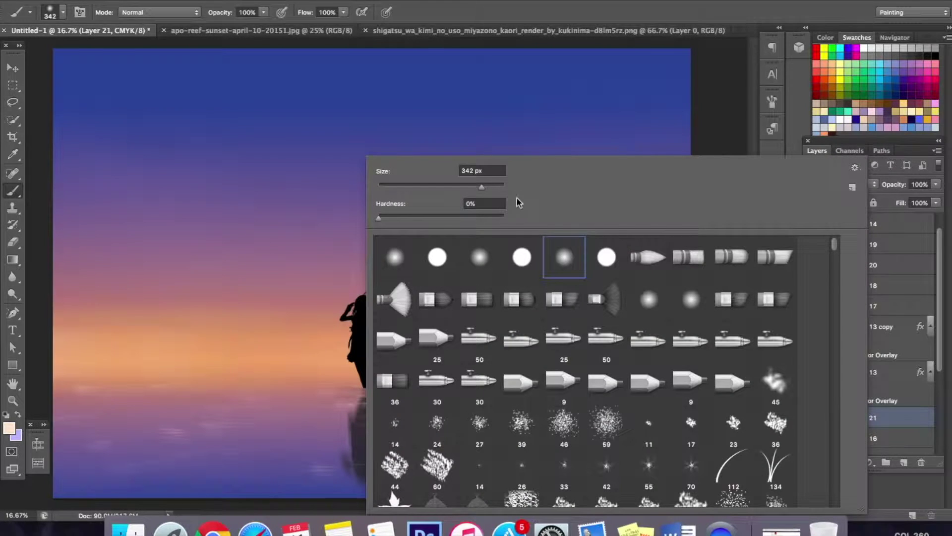
{"action": "left_click", "coordinate": [494, 187]}
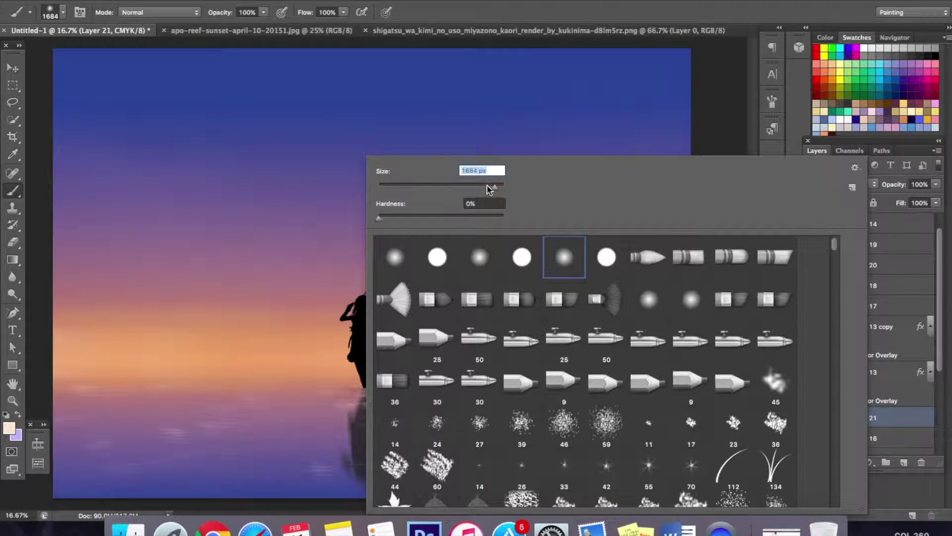
{"action": "left_click_drag", "start_coordinate": [490, 187], "coordinate": [487, 188]}
{"action": "left_click", "coordinate": [297, 297]}
{"action": "left_click", "coordinate": [313, 303]}
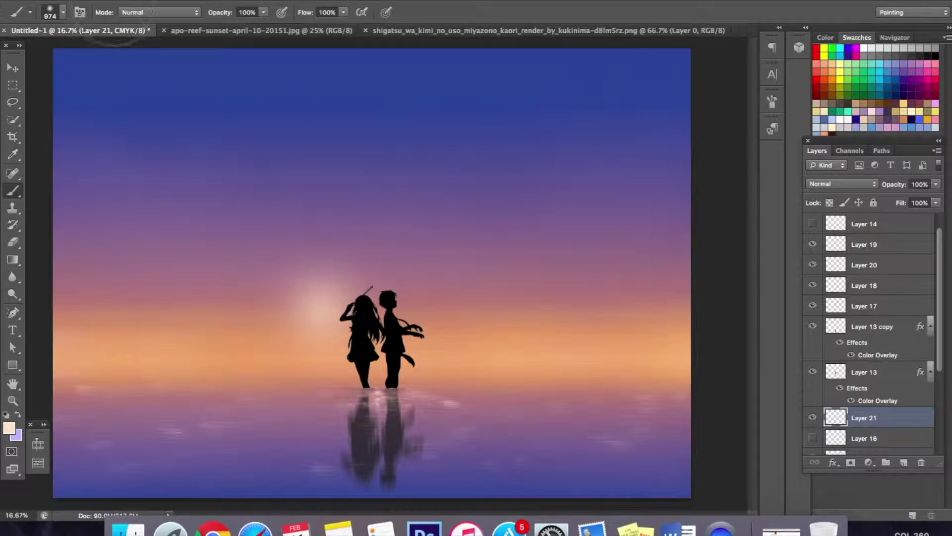
{"action": "left_click", "coordinate": [125, 1]}
{"action": "left_click", "coordinate": [132, 17]}
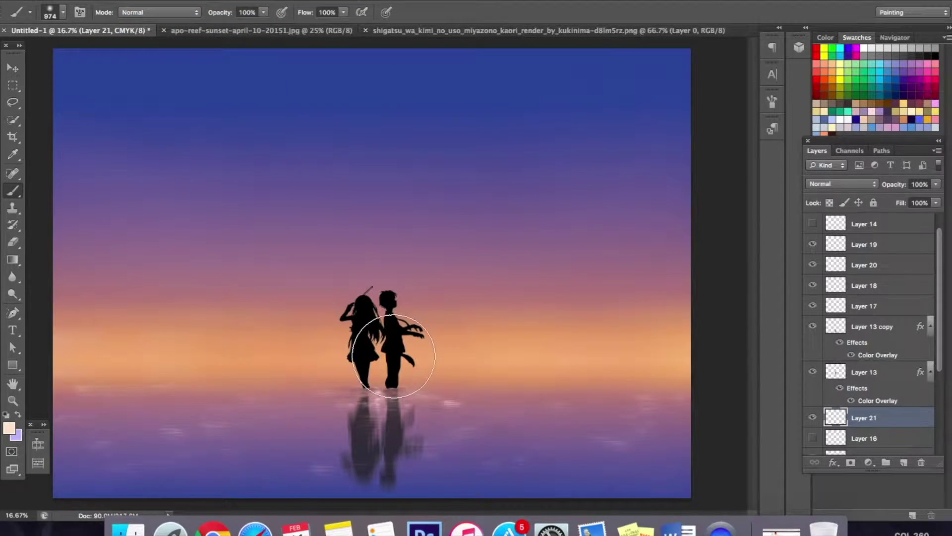
Dab a large soft peach glow behind the figures and undo the extra dabs painted after it
{"action": "left_click", "coordinate": [379, 350]}
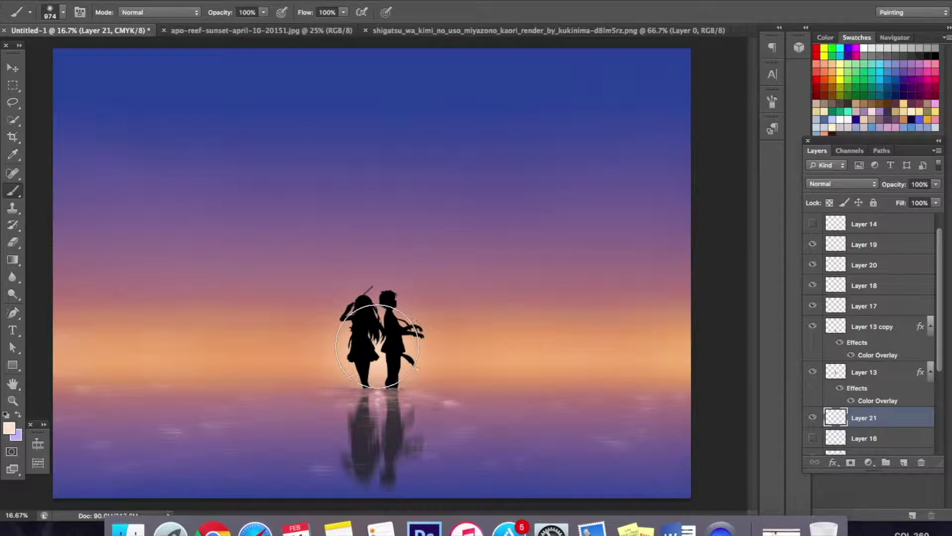
{"action": "left_click", "coordinate": [379, 403]}
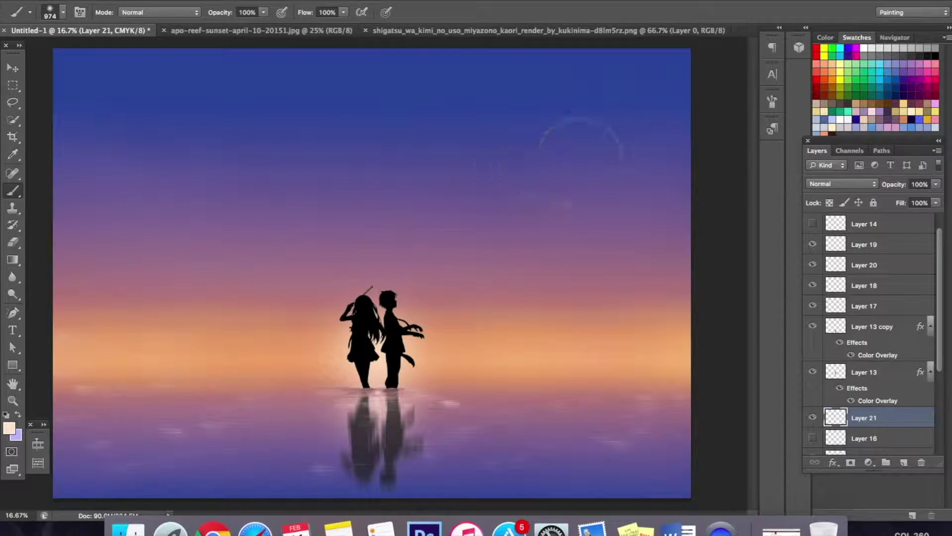
{"action": "left_click", "coordinate": [139, 1]}
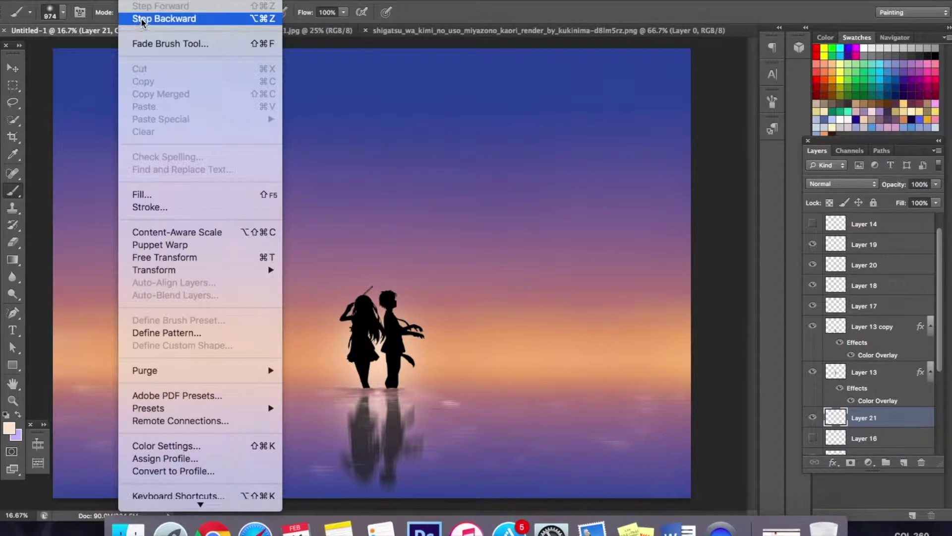
{"action": "left_click", "coordinate": [149, 19]}
{"action": "left_click", "coordinate": [135, 2]}
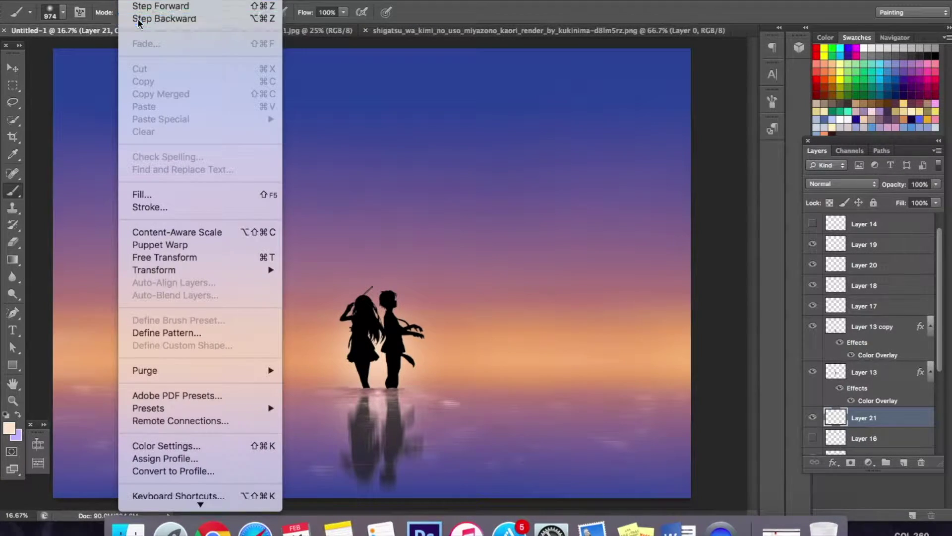
{"action": "left_click", "coordinate": [142, 19]}
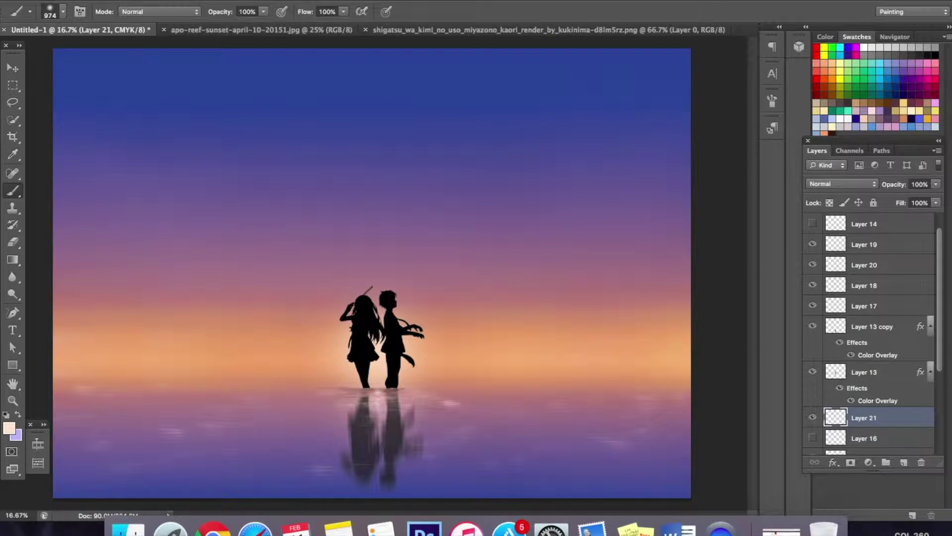
{"action": "left_click", "coordinate": [135, 2]}
{"action": "left_click", "coordinate": [142, 19]}
Reduce the soft brush to 247 px and add a new layer above Layer 21
{"action": "right_click", "coordinate": [400, 313]}
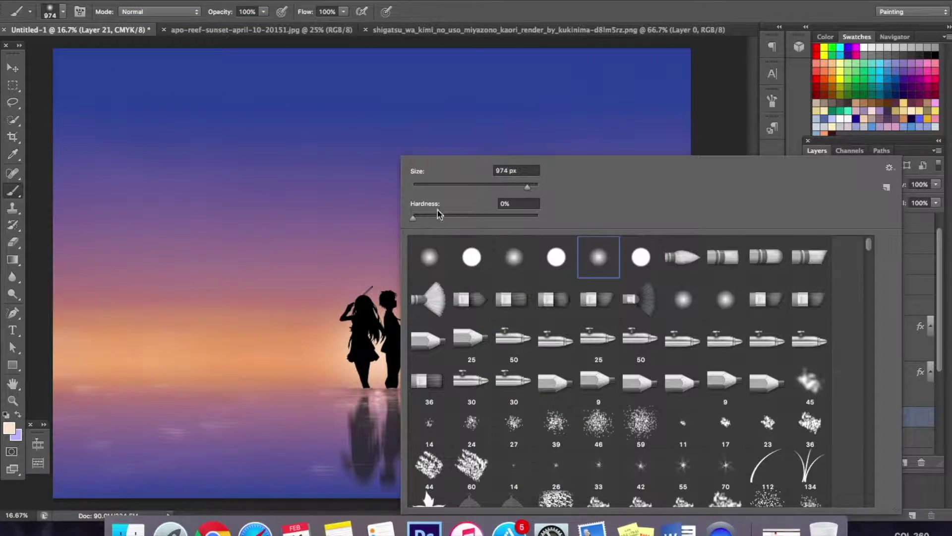
{"action": "left_click_drag", "start_coordinate": [471, 189], "coordinate": [477, 186]}
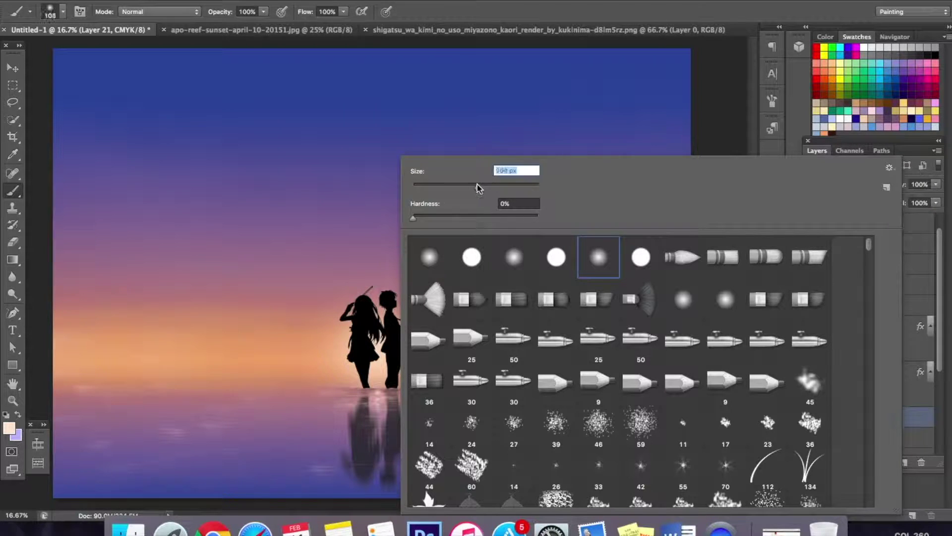
{"action": "left_click", "coordinate": [714, 94]}
{"action": "left_click", "coordinate": [904, 462]}
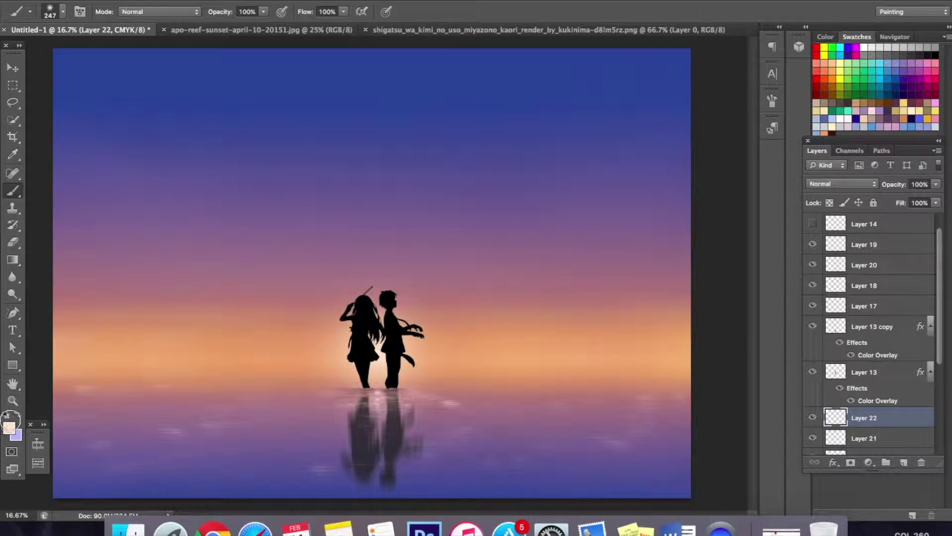
Draw a thin vertical peach rectangle, 55 by 2551 px, between the figures and stretch it upward to 120.23% height
{"action": "left_click", "coordinate": [13, 365]}
{"action": "left_click_drag", "start_coordinate": [380, 175], "coordinate": [378, 457]}
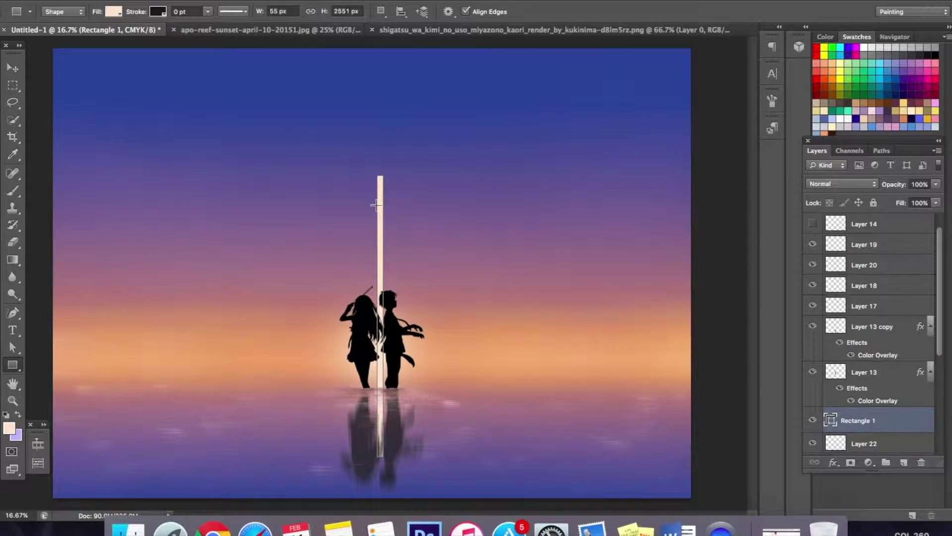
{"action": "key", "text": "ctrl+t"}
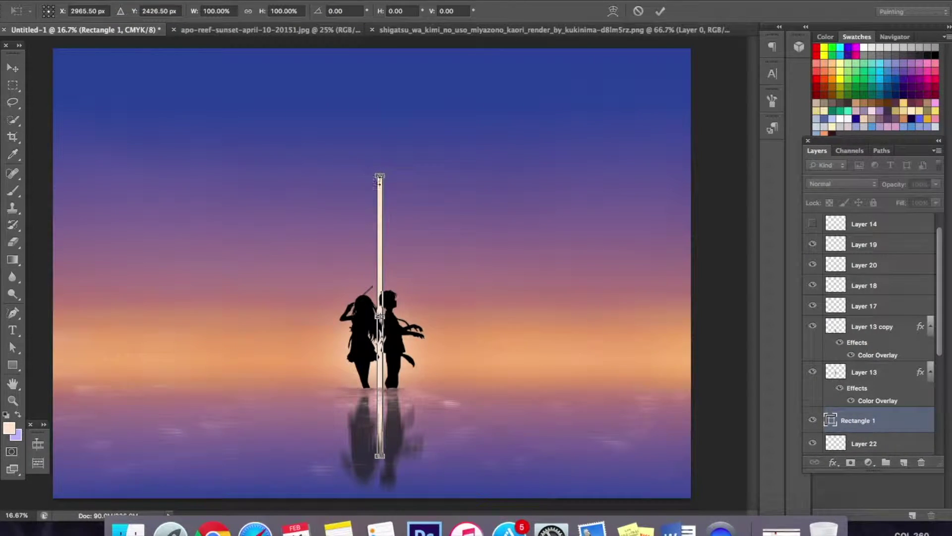
{"action": "left_click_drag", "start_coordinate": [378, 174], "coordinate": [379, 118]}
{"action": "left_click", "coordinate": [11, 71]}
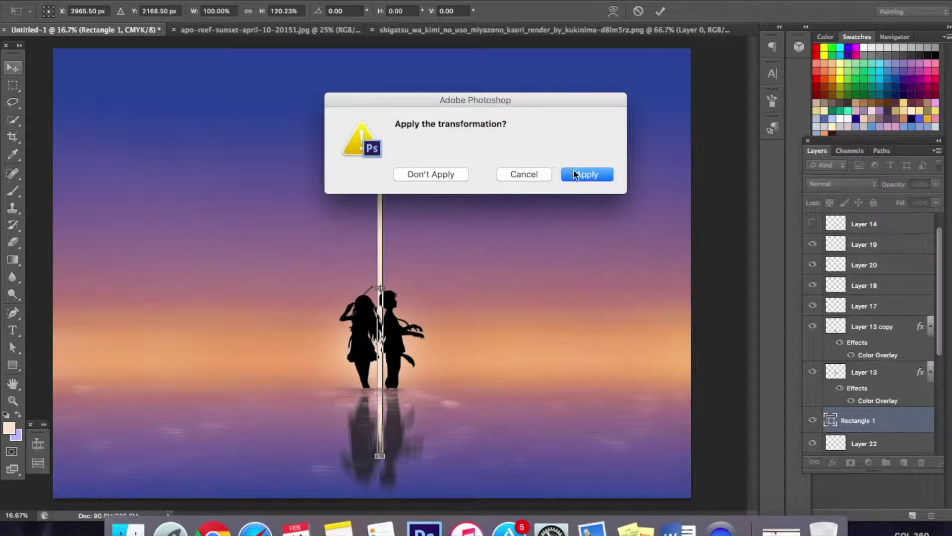
{"action": "left_click", "coordinate": [576, 174]}
Try a Box Blur with radii of 182 and 72 pixels on the rasterized rectangle, and delete the rectangle layer
{"action": "left_click", "coordinate": [307, 1]}
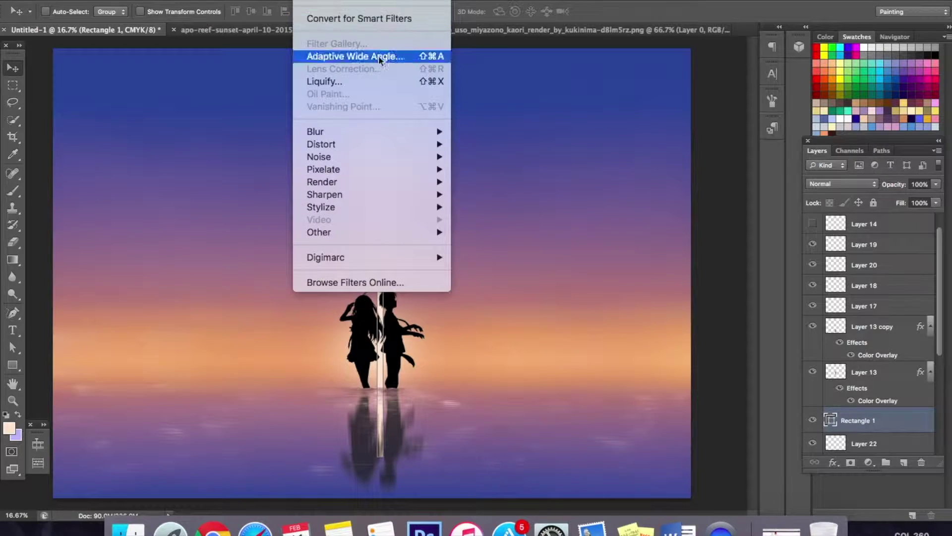
{"action": "mouse_move", "coordinate": [410, 131]}
{"action": "left_click", "coordinate": [519, 220]}
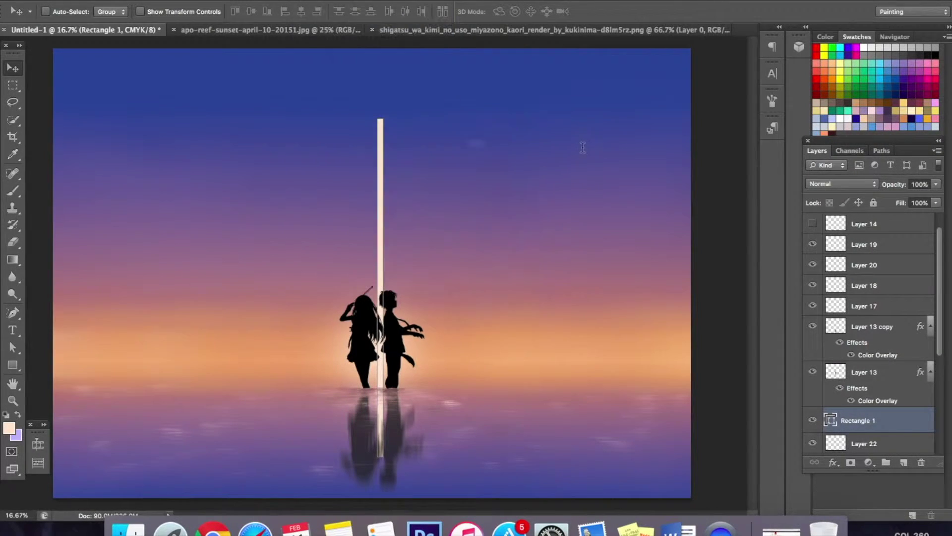
{"action": "left_click", "coordinate": [577, 174]}
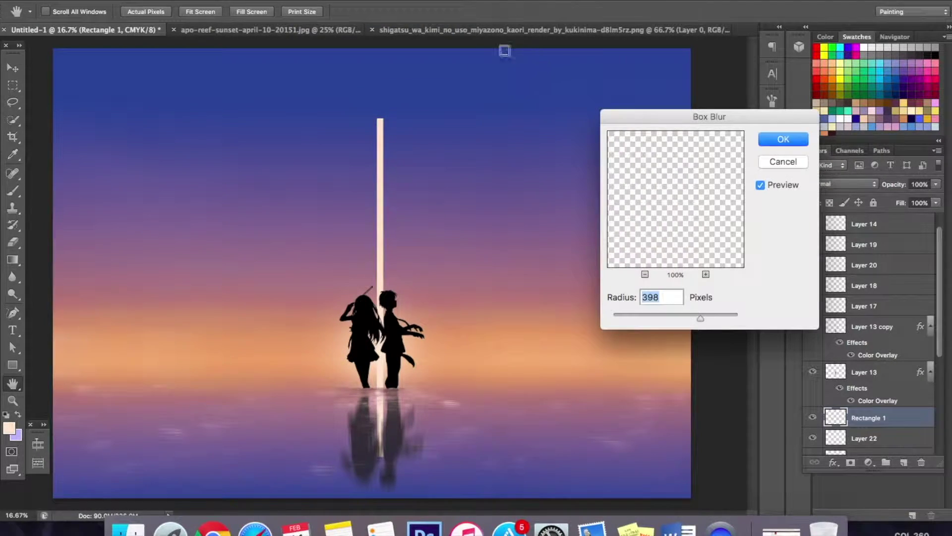
{"action": "left_click", "coordinate": [650, 318]}
{"action": "left_click", "coordinate": [673, 315]}
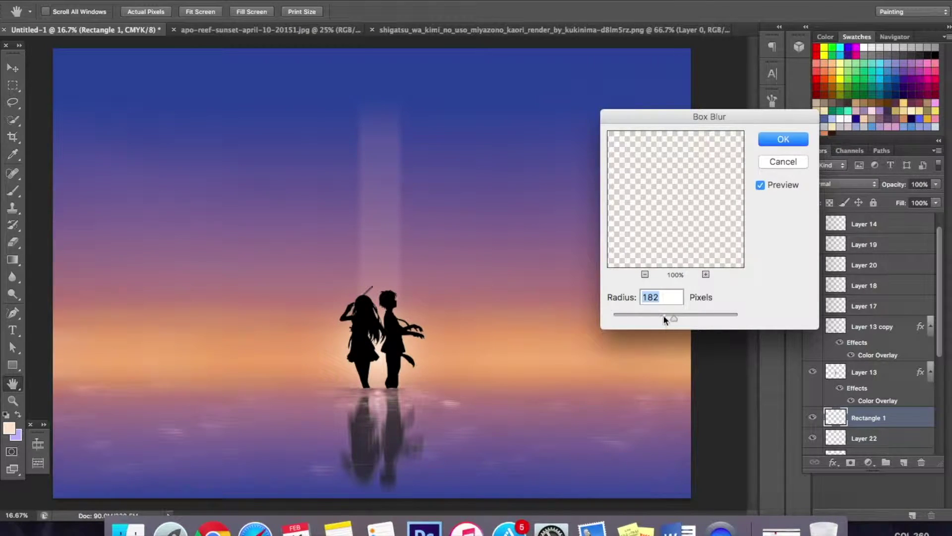
{"action": "left_click", "coordinate": [649, 317]}
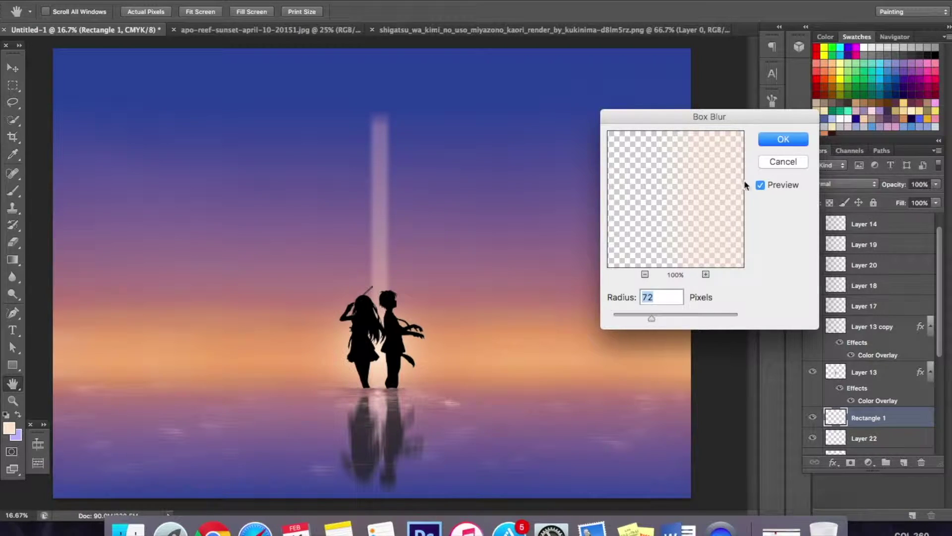
{"action": "left_click", "coordinate": [783, 162]}
{"action": "left_click", "coordinate": [923, 463]}
{"action": "left_click", "coordinate": [586, 171]}
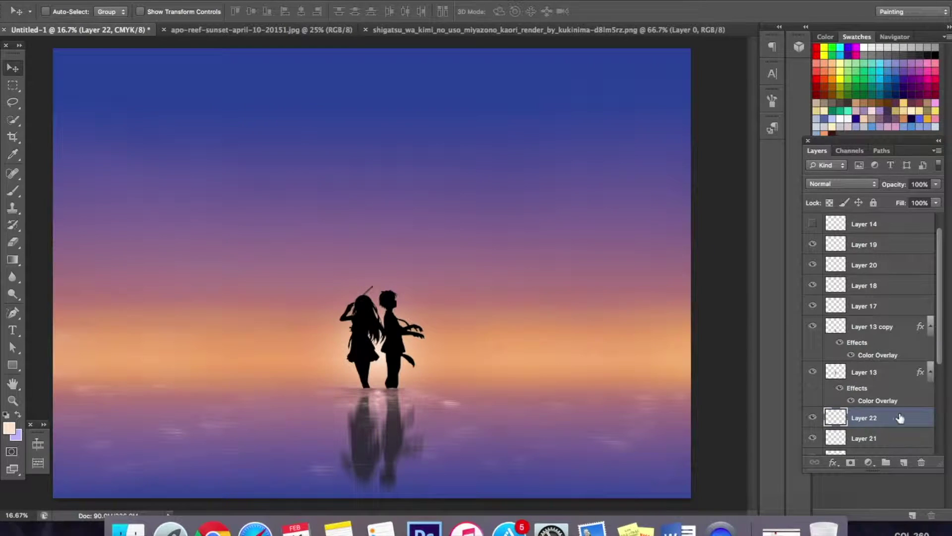
Set the foreground colour to a near-white tint, #fffaf6
{"action": "left_click", "coordinate": [9, 429]}
{"action": "left_click_drag", "start_coordinate": [601, 268], "coordinate": [594, 267]}
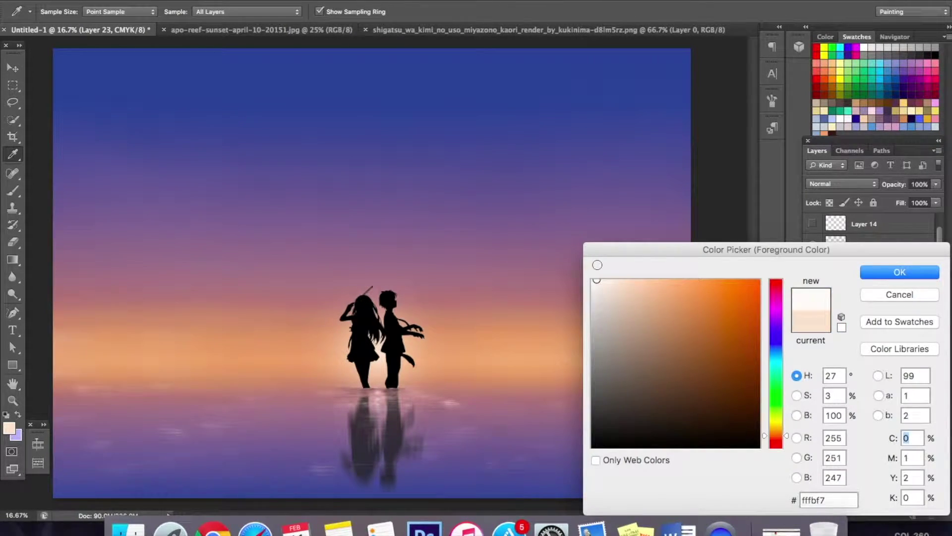
{"action": "left_click", "coordinate": [875, 272]}
{"action": "key", "text": "v"}
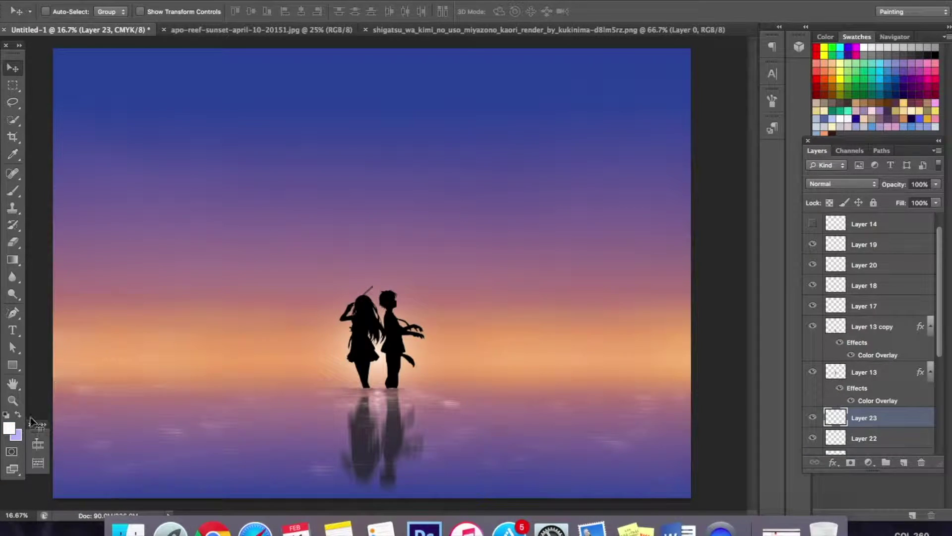
{"action": "left_click", "coordinate": [10, 428]}
{"action": "left_click", "coordinate": [597, 279]}
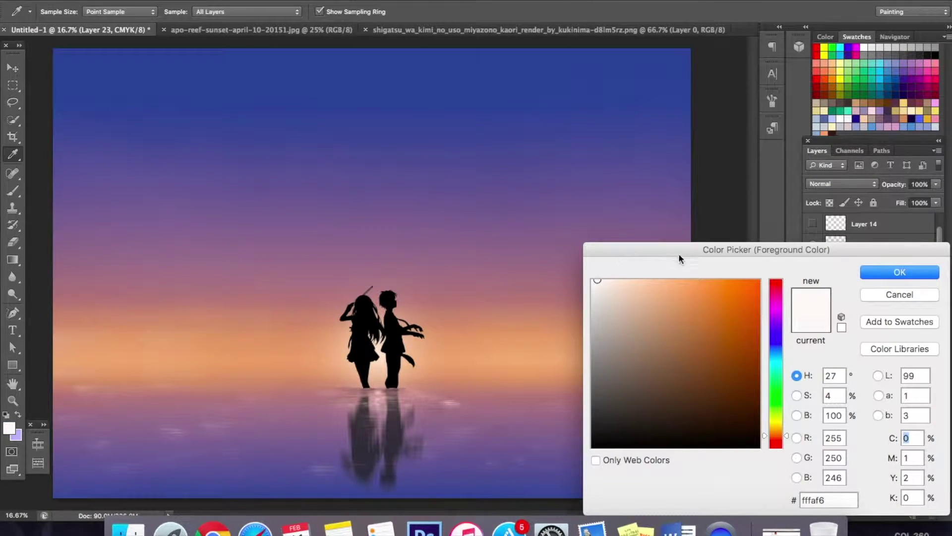
{"action": "left_click", "coordinate": [899, 272]}
{"action": "key", "text": "v"}
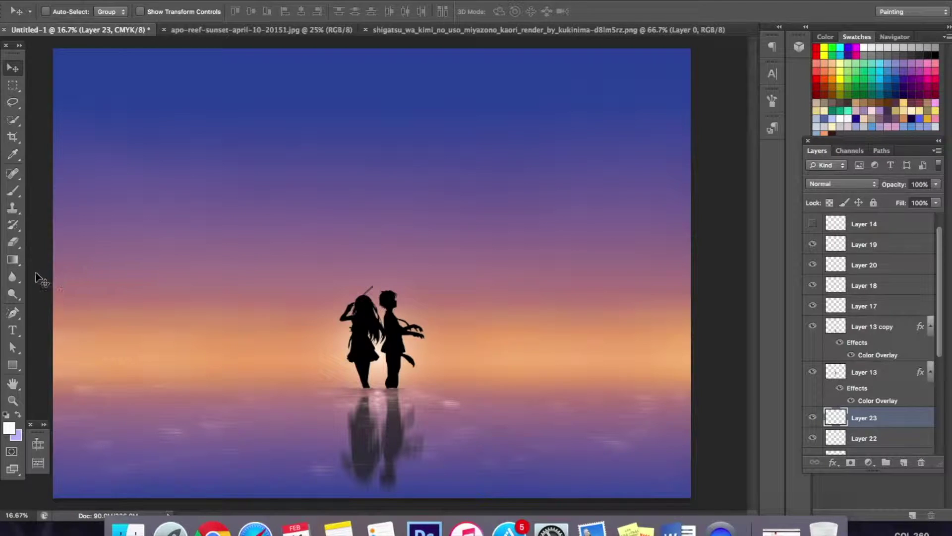
Paint a soft near-white vertical light beam rising from between the figures into the sky with the 247 px brush
{"action": "left_click", "coordinate": [12, 191]}
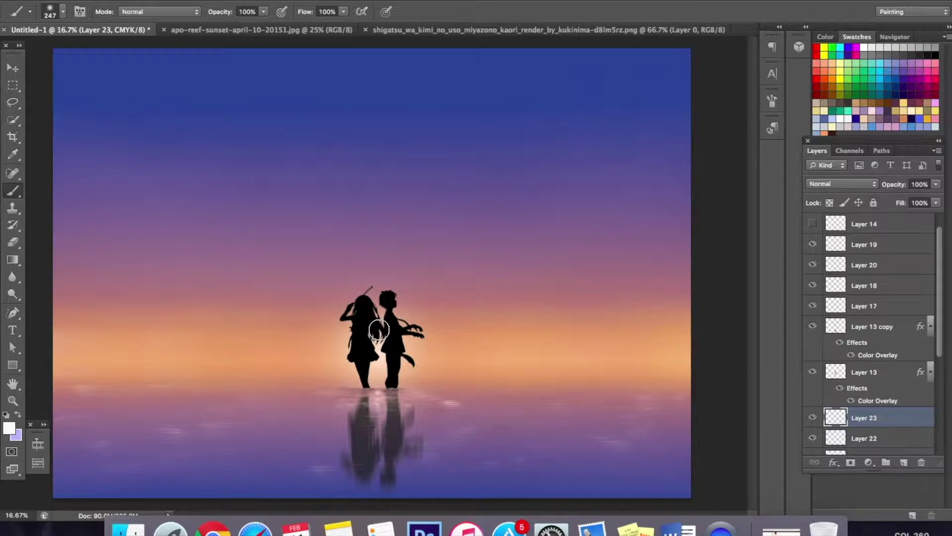
{"action": "left_click_drag", "start_coordinate": [381, 364], "coordinate": [380, 213]}
{"action": "left_click_drag", "start_coordinate": [380, 347], "coordinate": [382, 142]}
{"action": "mouse_move", "coordinate": [380, 293]}
{"action": "left_mouse_down"}
{"action": "mouse_move", "coordinate": [373, 116]}
{"action": "mouse_move", "coordinate": [377, 154]}
{"action": "left_mouse_up"}
{"action": "left_click_drag", "start_coordinate": [380, 266], "coordinate": [377, 73]}
Try a Box Blur with radii of 23 and 131 pixels on the painted beam, and delete the beam's layer
{"action": "left_click", "coordinate": [313, 2]}
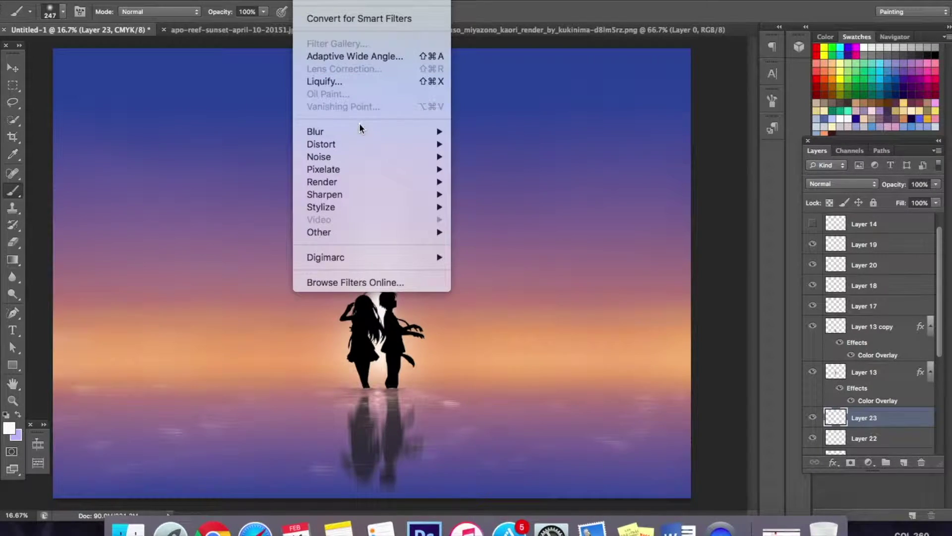
{"action": "mouse_move", "coordinate": [360, 130]}
{"action": "left_click", "coordinate": [496, 214]}
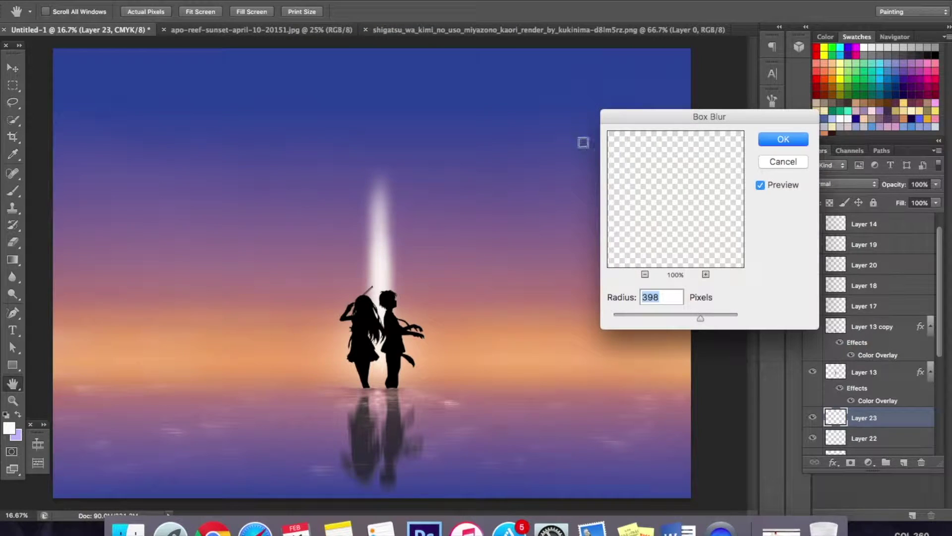
{"action": "left_click", "coordinate": [634, 316]}
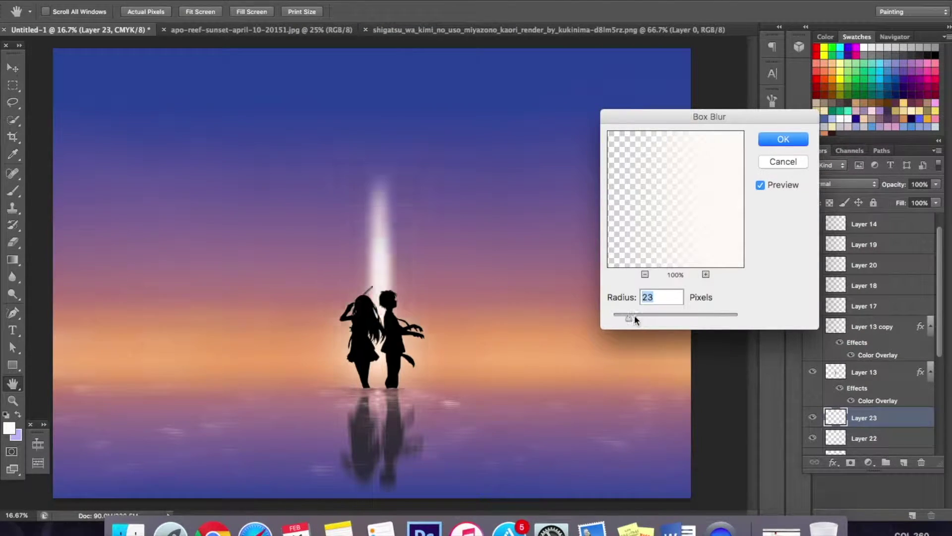
{"action": "left_click_drag", "start_coordinate": [653, 320], "coordinate": [671, 323]}
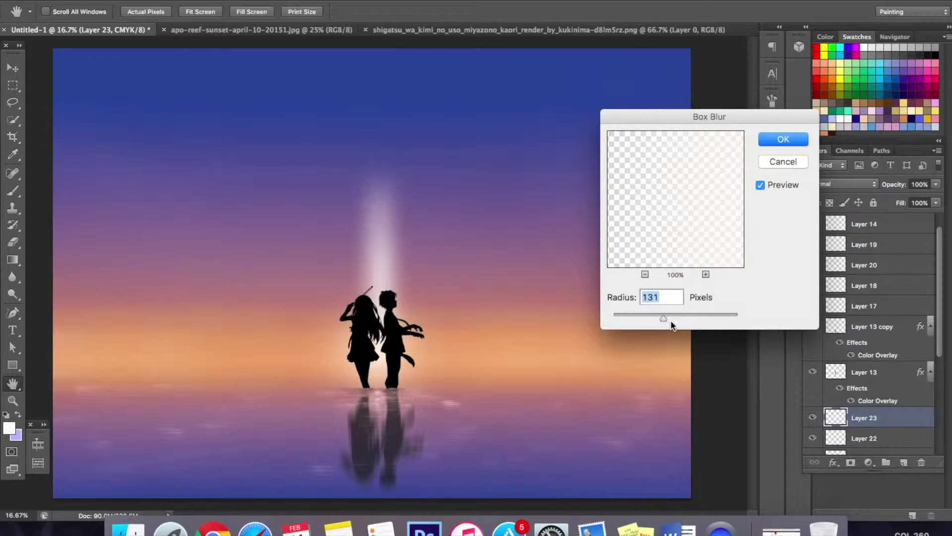
{"action": "left_click", "coordinate": [767, 164]}
{"action": "key", "text": "b"}
{"action": "left_click", "coordinate": [920, 461]}
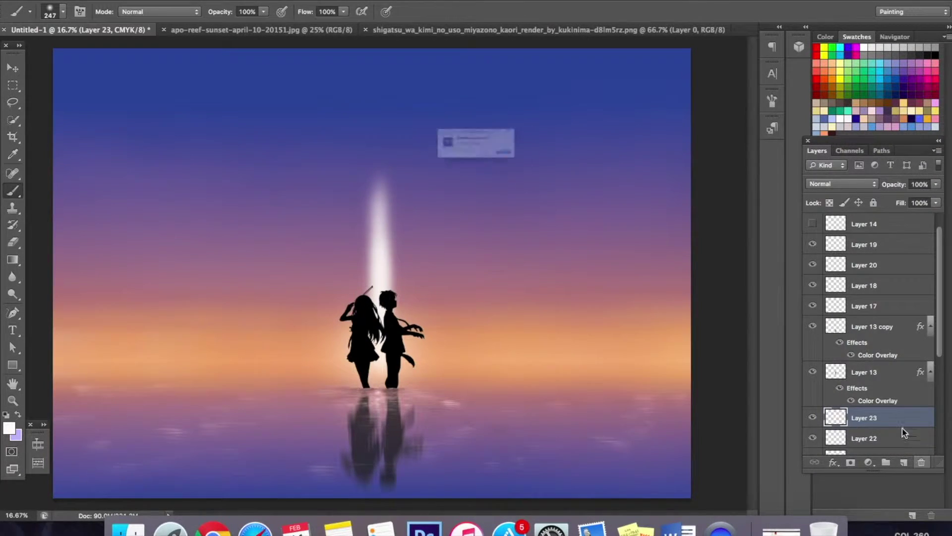
{"action": "left_click", "coordinate": [563, 175]}
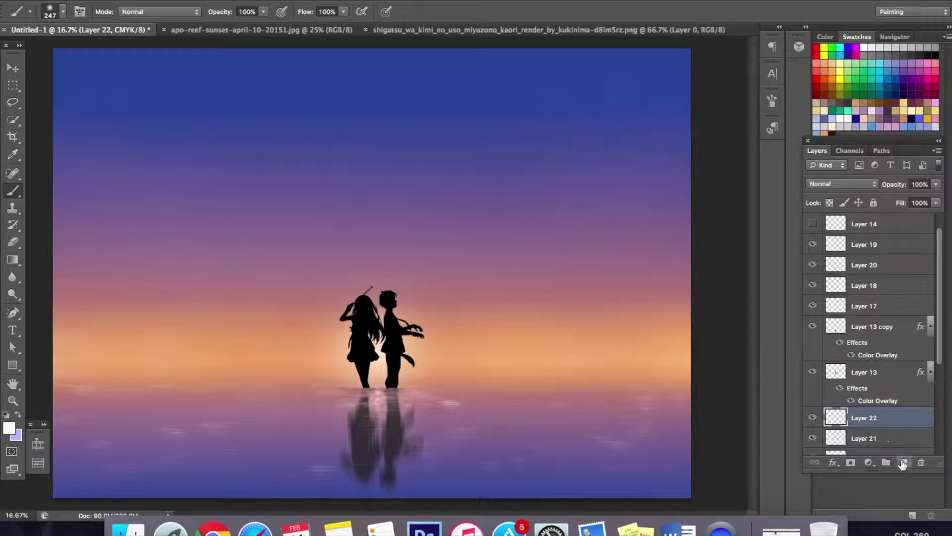
Toggle the visibility of Layer 22 and Layer 21 to examine what each contributes to the glow around the figures
{"action": "scroll", "coordinate": [939, 367], "scroll_direction": "down", "scroll_amount": 1}
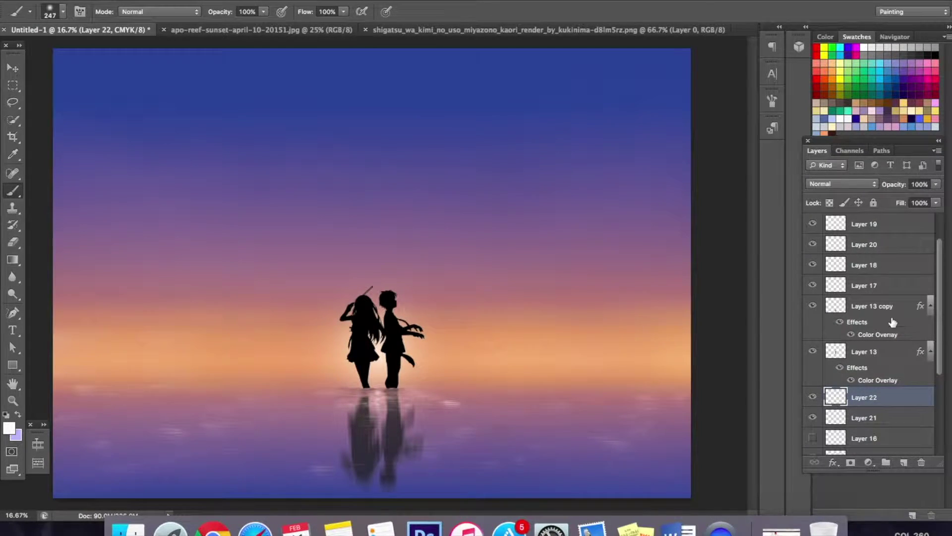
{"action": "left_click", "coordinate": [812, 397]}
{"action": "left_click", "coordinate": [813, 397]}
{"action": "left_click", "coordinate": [814, 417]}
{"action": "left_click", "coordinate": [815, 417]}
{"action": "left_click", "coordinate": [814, 417]}
{"action": "left_click", "coordinate": [814, 418]}
{"action": "left_click", "coordinate": [814, 417]}
Reduce the opacity of Layer 21 to 50% and compare the glow with Layer 22 hidden and shown
{"action": "left_click", "coordinate": [837, 418]}
{"action": "left_click", "coordinate": [812, 419]}
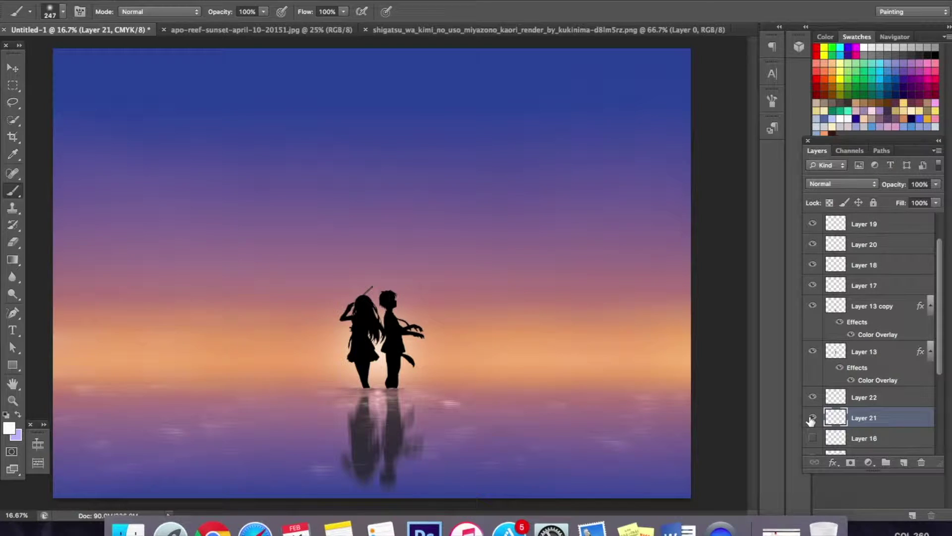
{"action": "left_click_drag", "start_coordinate": [936, 184], "coordinate": [903, 200]}
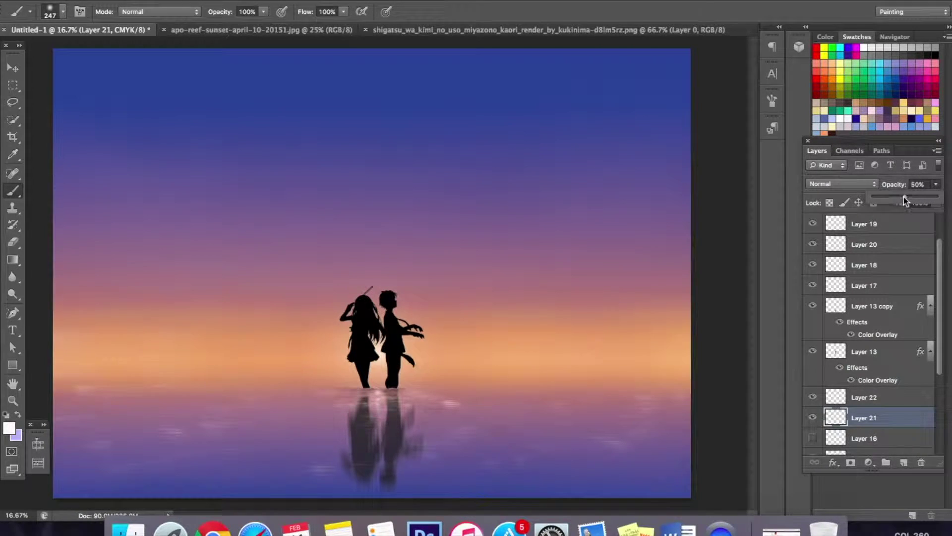
{"action": "left_click", "coordinate": [812, 397]}
{"action": "left_click", "coordinate": [812, 397]}
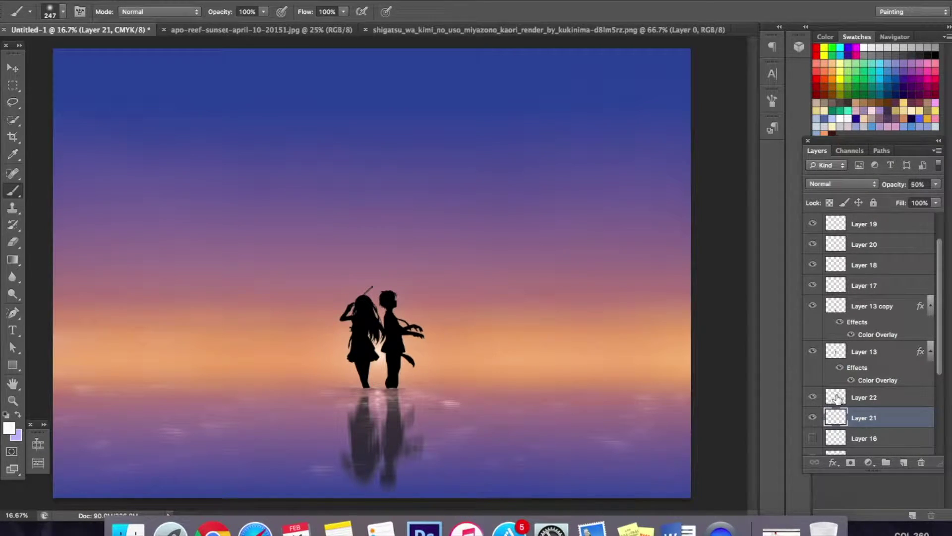
Add a new layer above Layer 22 and choose the 576 px lens flare brush
{"action": "left_click", "coordinate": [838, 397]}
{"action": "left_click", "coordinate": [904, 462]}
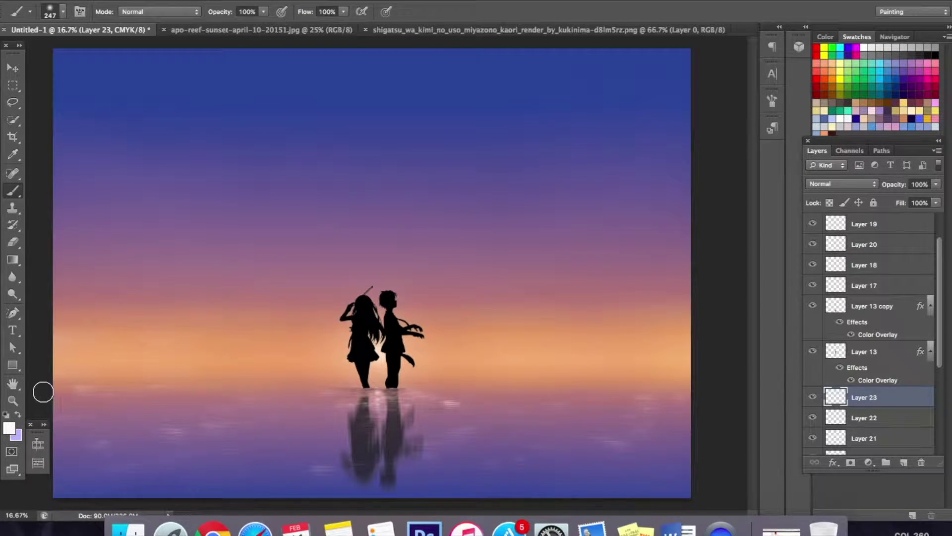
{"action": "right_click", "coordinate": [406, 243]}
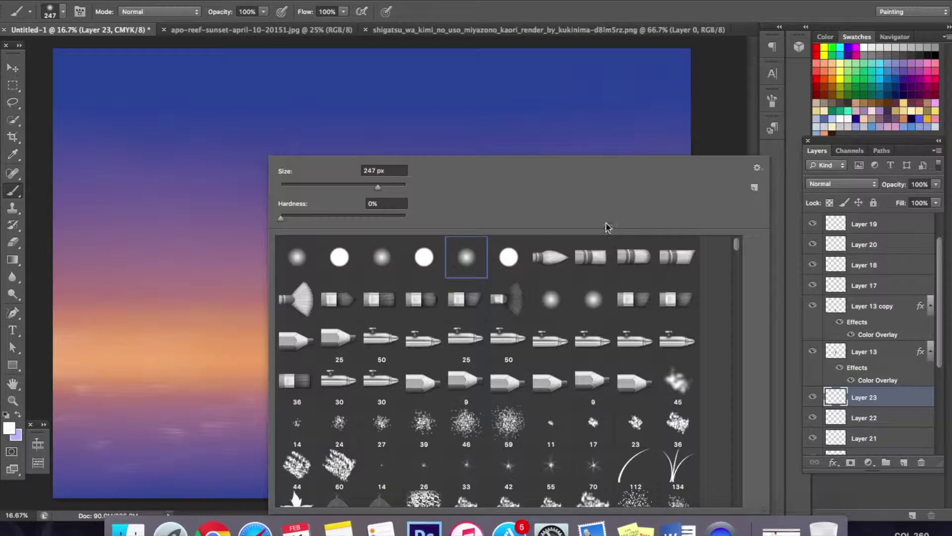
{"action": "left_click_drag", "start_coordinate": [737, 254], "coordinate": [737, 297]}
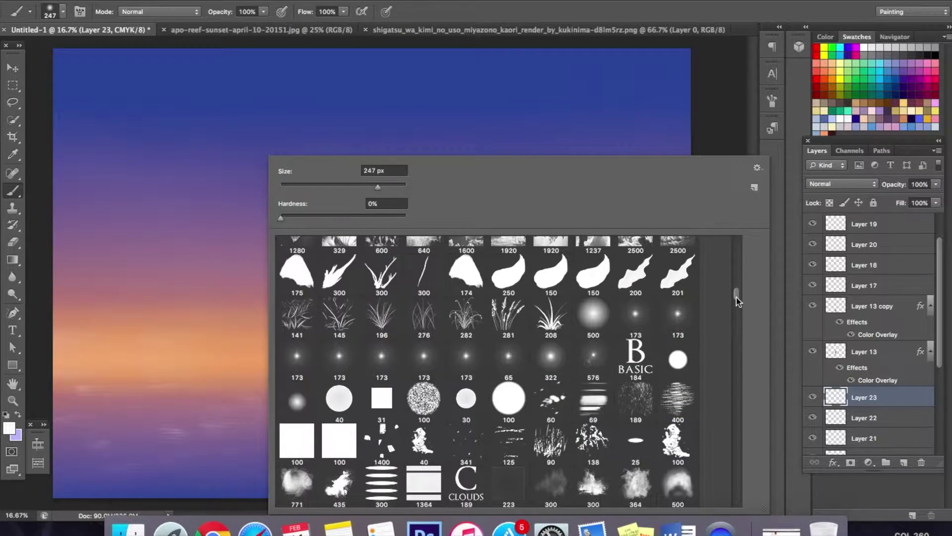
{"action": "scroll", "coordinate": [737, 301], "scroll_direction": "up", "scroll_amount": 1}
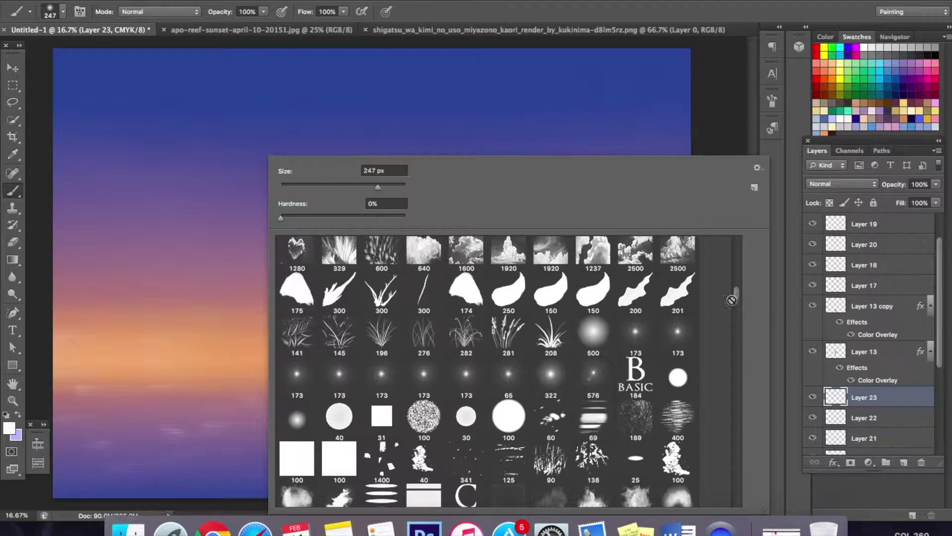
{"action": "left_click", "coordinate": [595, 382]}
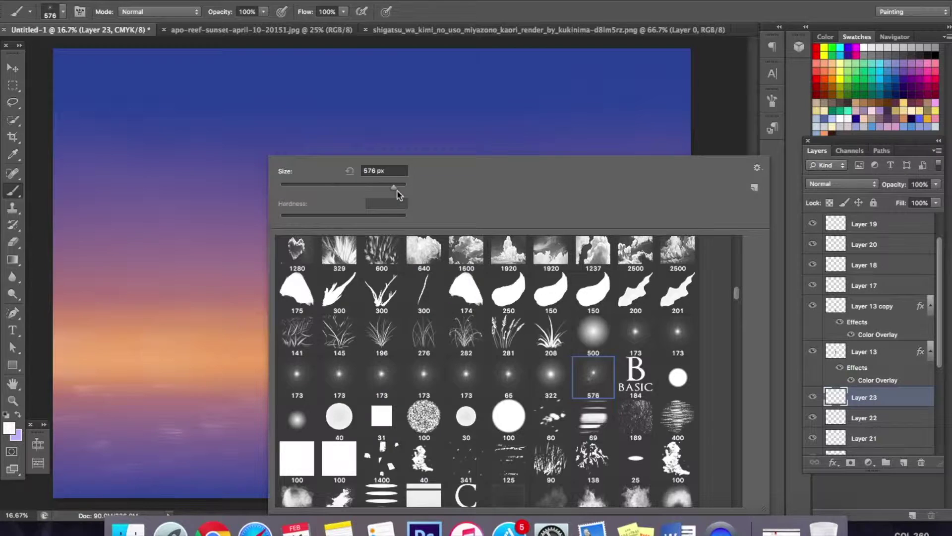
Undo the trial flare stamp and stamp a larger flare in the sky above the figures at a brush size of 2158 px
{"action": "left_click", "coordinate": [407, 114]}
{"action": "left_click", "coordinate": [124, 2]}
{"action": "left_click", "coordinate": [140, 19]}
{"action": "right_click", "coordinate": [431, 159]}
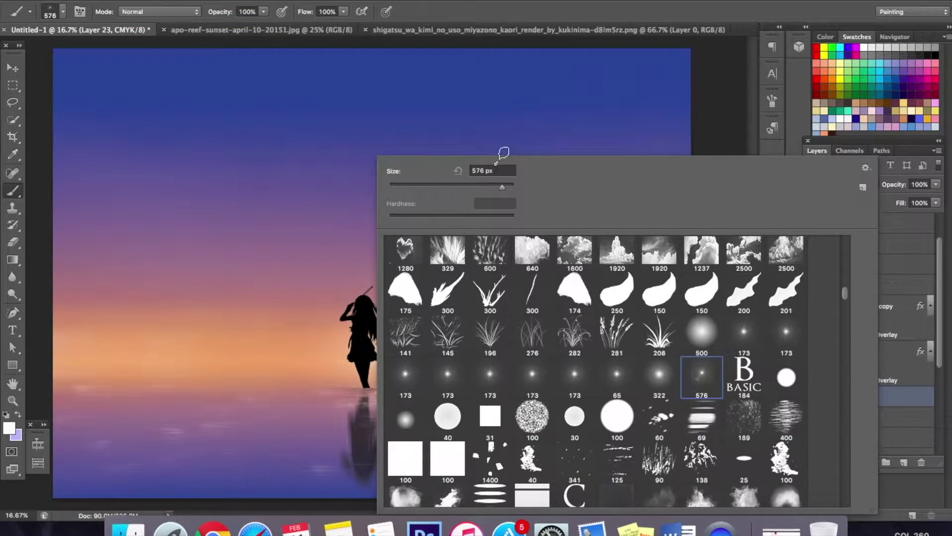
{"action": "left_click_drag", "start_coordinate": [507, 186], "coordinate": [511, 187]}
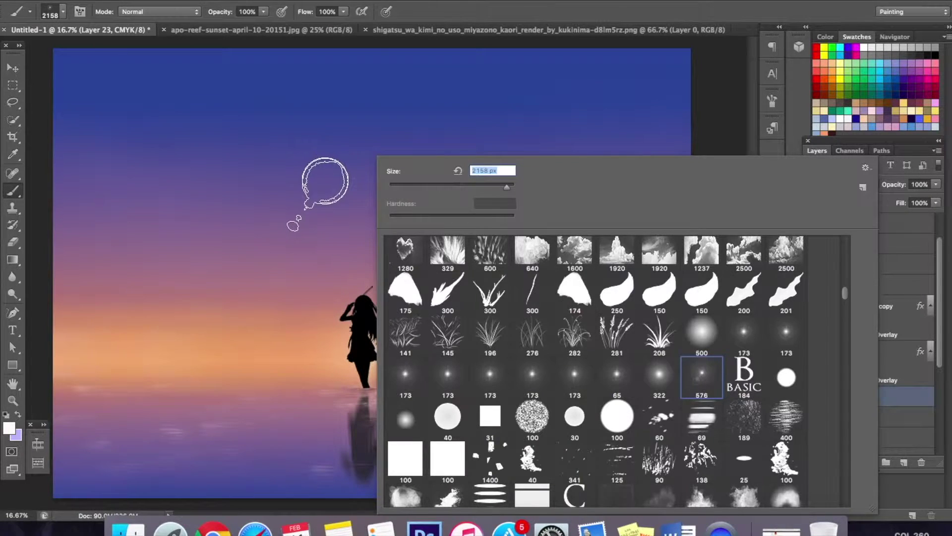
{"action": "left_click", "coordinate": [326, 179]}
Rotate the flare by 86.70° and move it so its bright centre sits between the two figures
{"action": "left_click", "coordinate": [12, 68]}
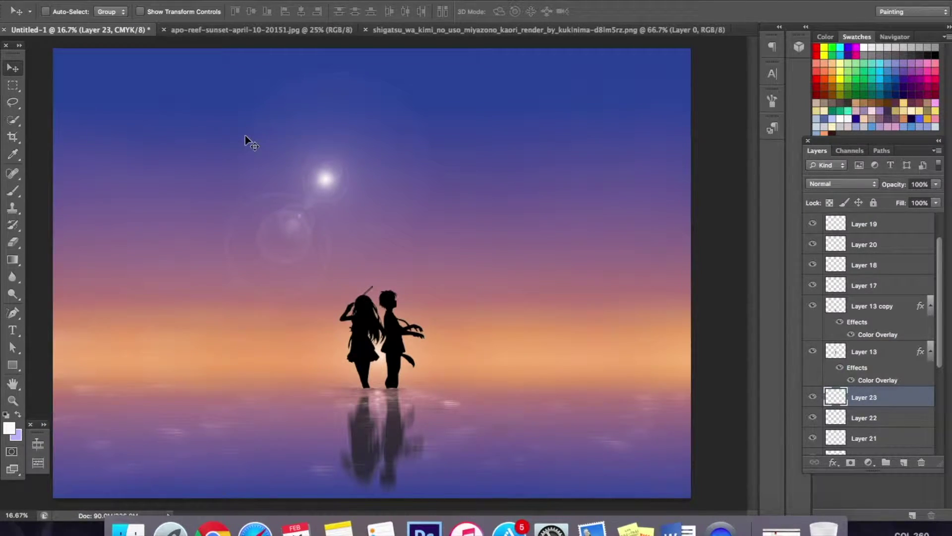
{"action": "key", "text": "super+t"}
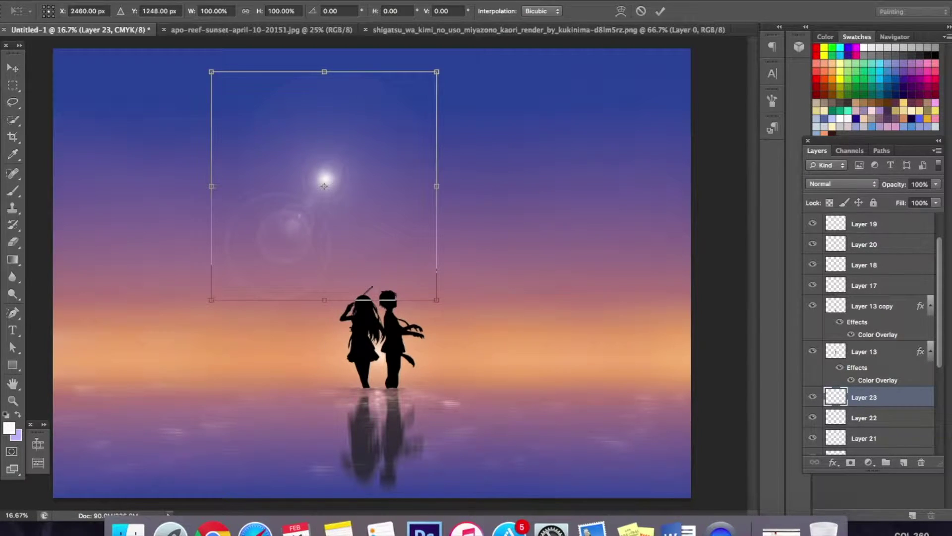
{"action": "left_click_drag", "start_coordinate": [470, 77], "coordinate": [399, 418]}
{"action": "left_click_drag", "start_coordinate": [533, 173], "coordinate": [436, 151]}
{"action": "left_click_drag", "start_coordinate": [430, 291], "coordinate": [438, 308]}
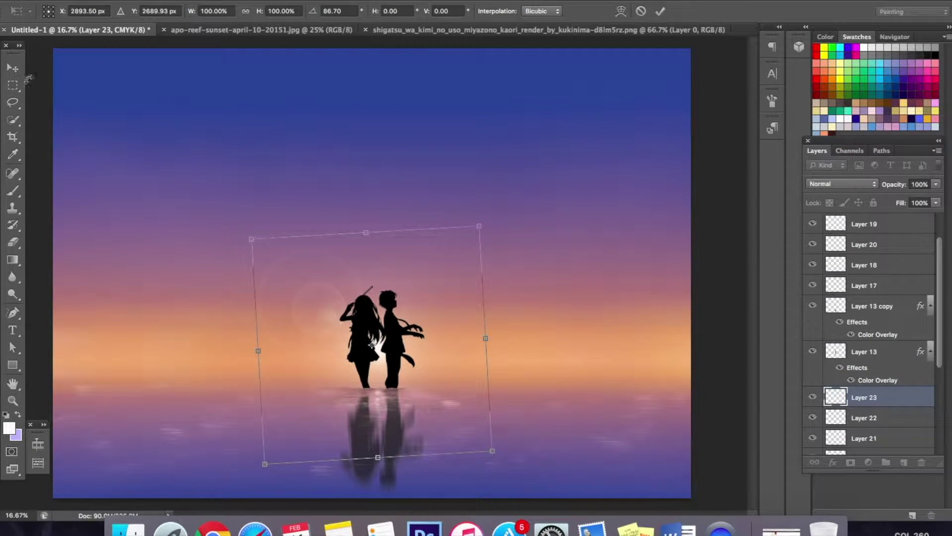
{"action": "left_click", "coordinate": [12, 68]}
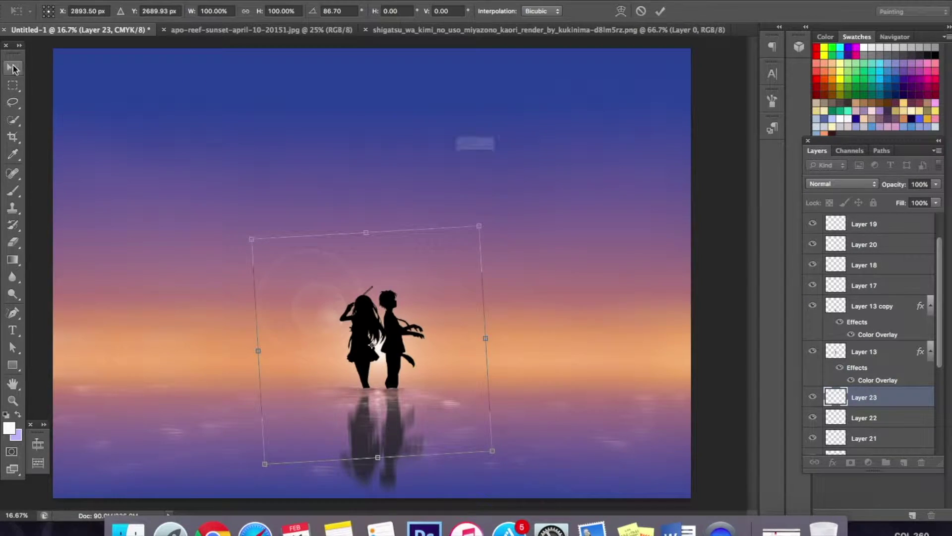
{"action": "left_click", "coordinate": [587, 173]}
Move the flare layer above Layer 13 copy and reduce its opacity to 80%
{"action": "left_click_drag", "start_coordinate": [875, 398], "coordinate": [862, 302]}
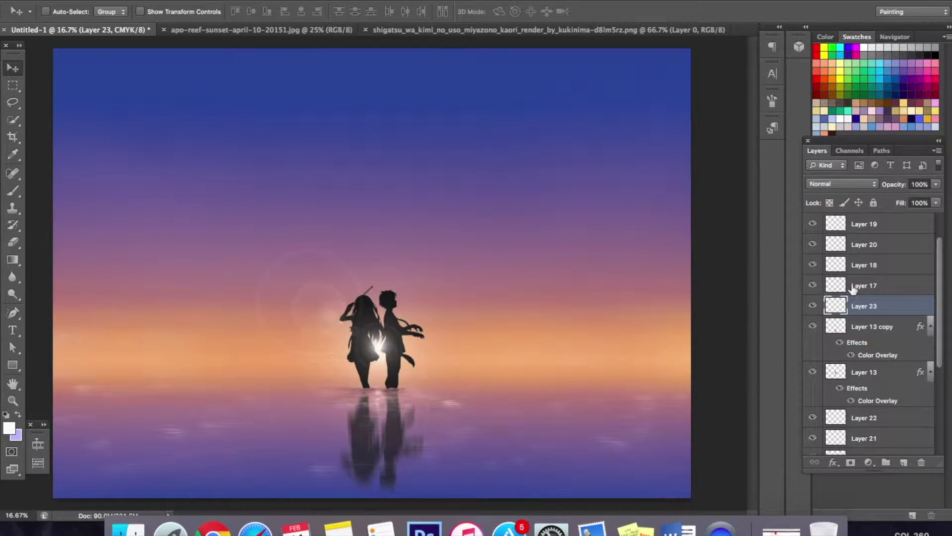
{"action": "mouse_move", "coordinate": [936, 186]}
{"action": "left_mouse_down"}
{"action": "mouse_move", "coordinate": [911, 198]}
{"action": "mouse_move", "coordinate": [924, 192]}
{"action": "left_mouse_up"}
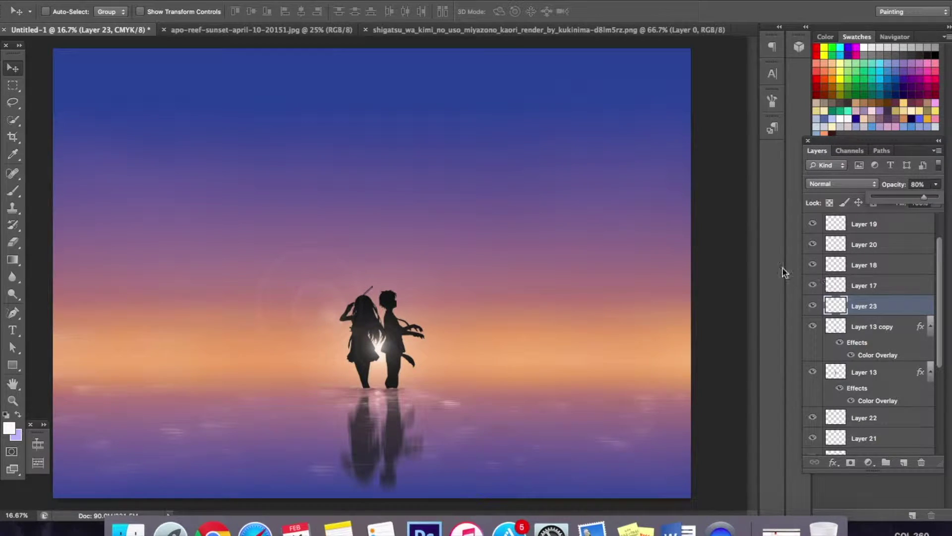
Add a new layer above Layer 22 and choose the soft round brush with 0% hardness
{"action": "left_click", "coordinate": [860, 334]}
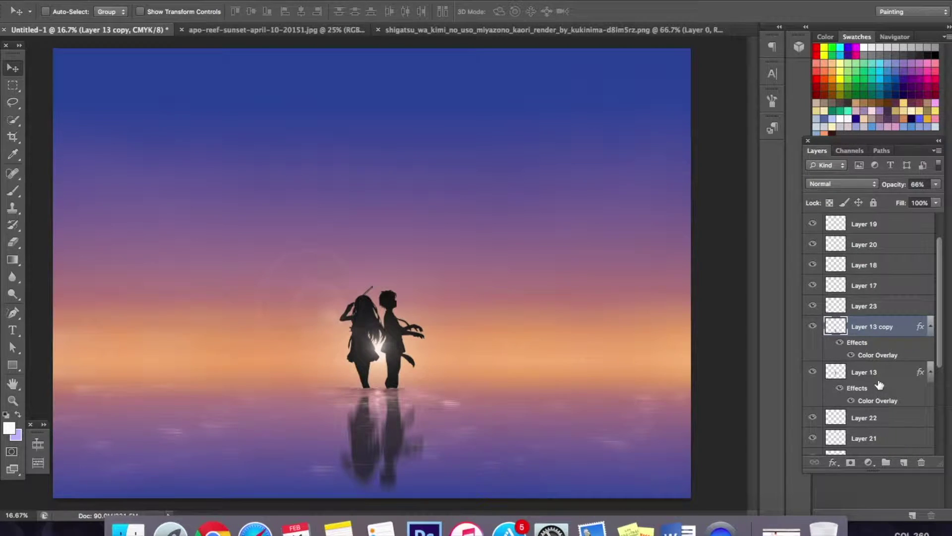
{"action": "left_click", "coordinate": [877, 423]}
{"action": "left_click", "coordinate": [904, 463]}
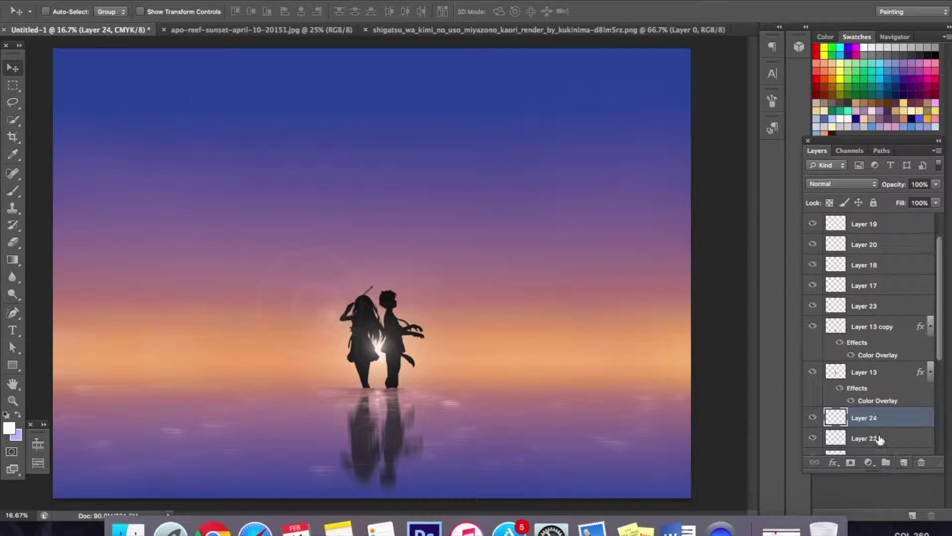
{"action": "left_click", "coordinate": [13, 191]}
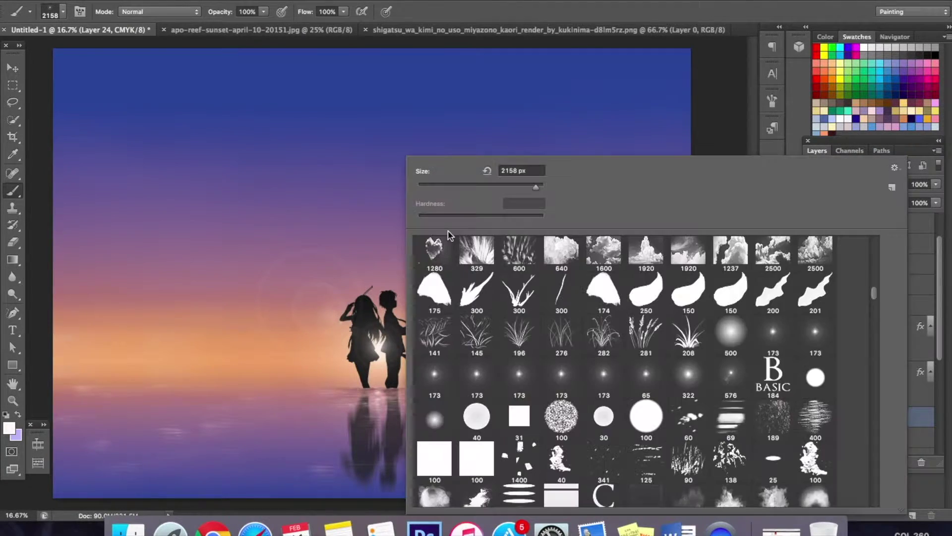
{"action": "right_click", "coordinate": [404, 390]}
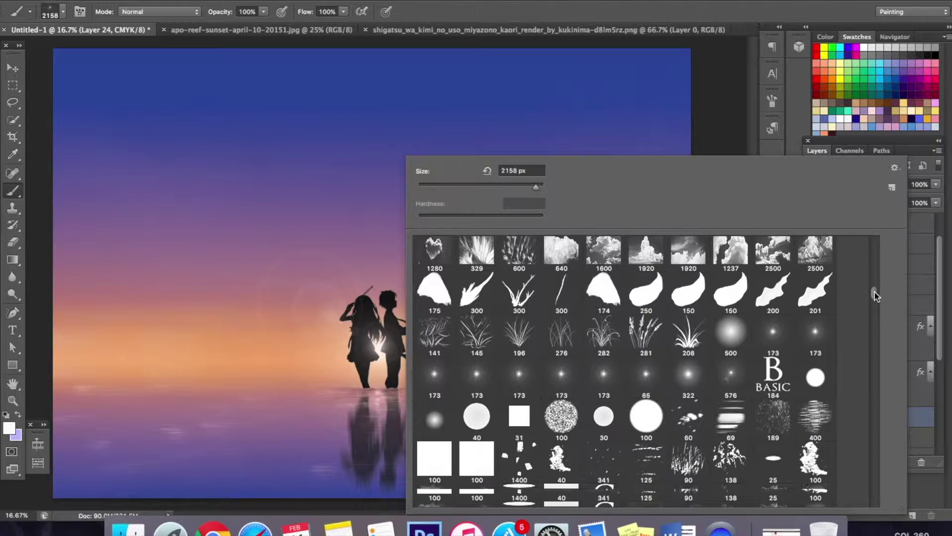
{"action": "scroll", "coordinate": [875, 296], "scroll_direction": "down", "scroll_amount": 1}
{"action": "scroll", "coordinate": [876, 296], "scroll_direction": "up", "scroll_amount": 1}
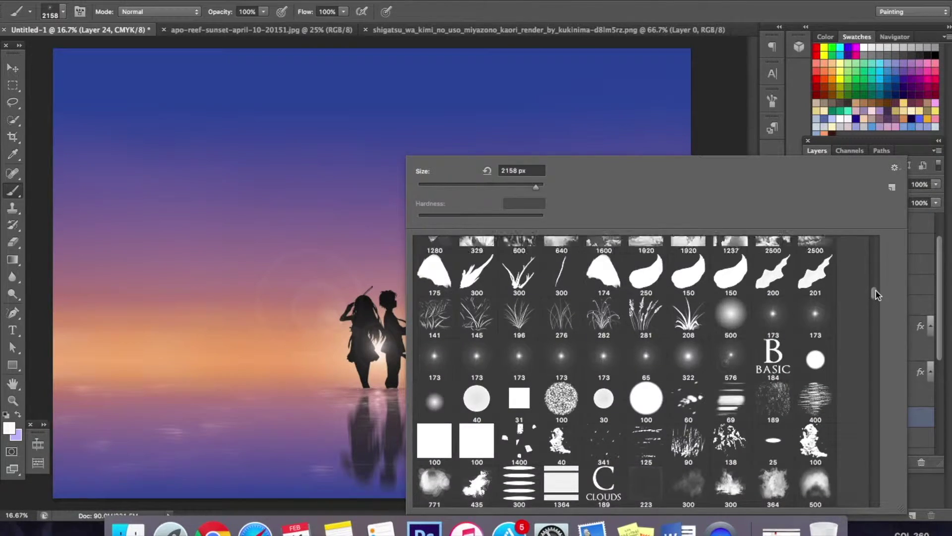
{"action": "scroll", "coordinate": [877, 296], "scroll_direction": "up", "scroll_amount": 2}
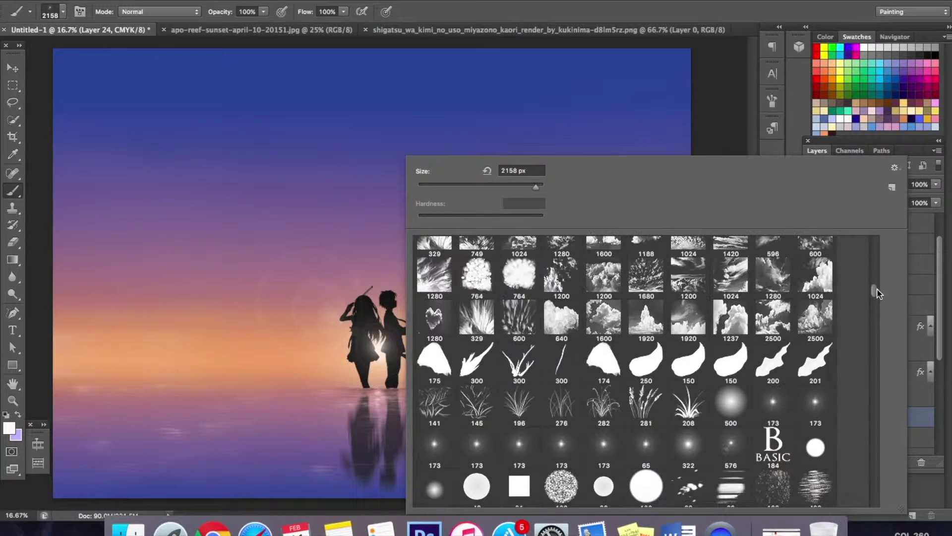
{"action": "scroll", "coordinate": [876, 293], "scroll_direction": "up", "scroll_amount": 1}
{"action": "left_click_drag", "start_coordinate": [876, 293], "coordinate": [880, 227]}
{"action": "left_click", "coordinate": [604, 257]}
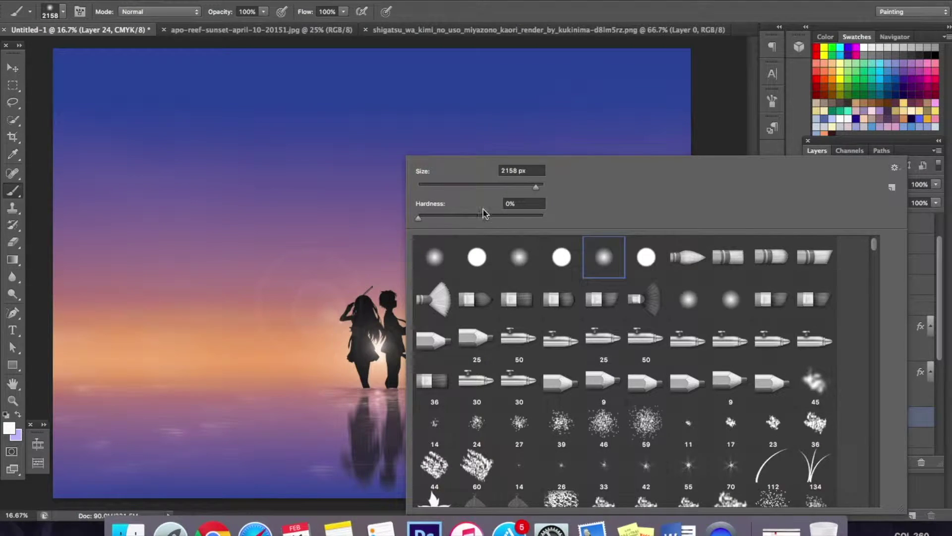
Dab a soft white glow on the water beside the reflections with a 437 px brush and erase it
{"action": "left_click_drag", "start_coordinate": [536, 187], "coordinate": [528, 187]}
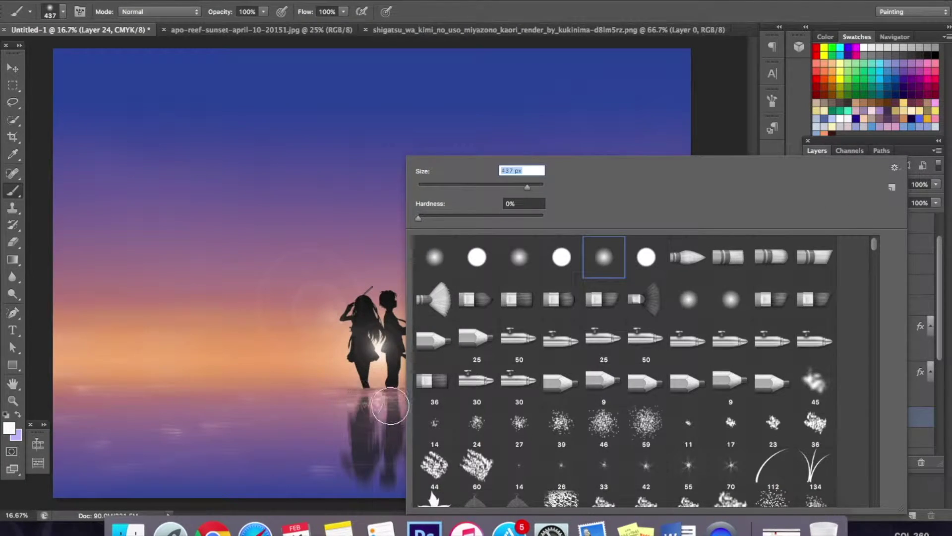
{"action": "key", "text": "Return"}
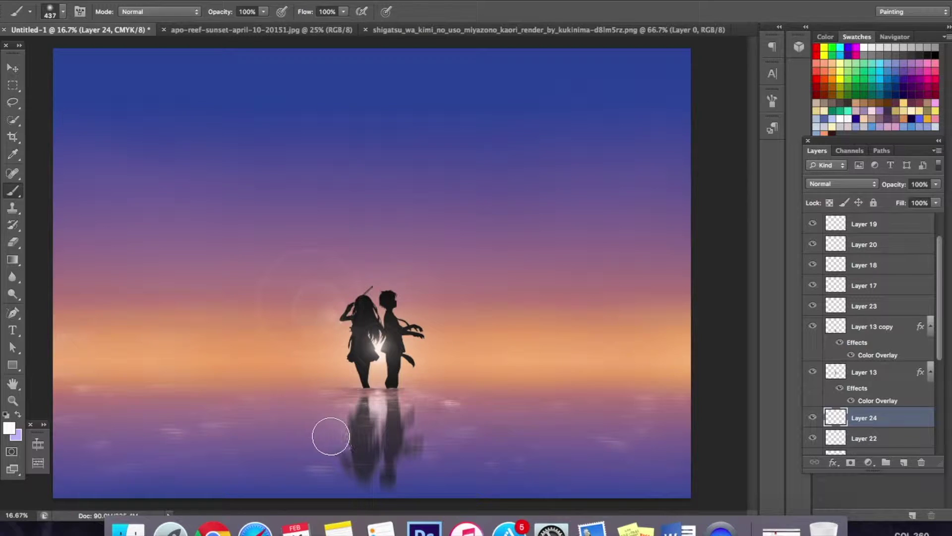
{"action": "left_click", "coordinate": [308, 431]}
{"action": "key", "text": "e"}
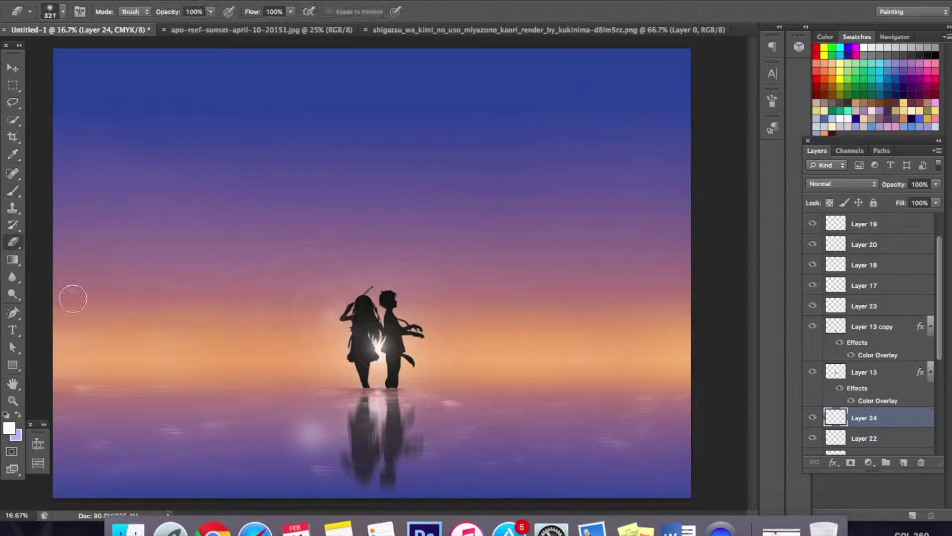
{"action": "mouse_move", "coordinate": [355, 451]}
{"action": "left_mouse_down"}
{"action": "mouse_move", "coordinate": [322, 464]}
{"action": "mouse_move", "coordinate": [308, 451]}
{"action": "mouse_move", "coordinate": [334, 418]}
{"action": "left_mouse_up"}
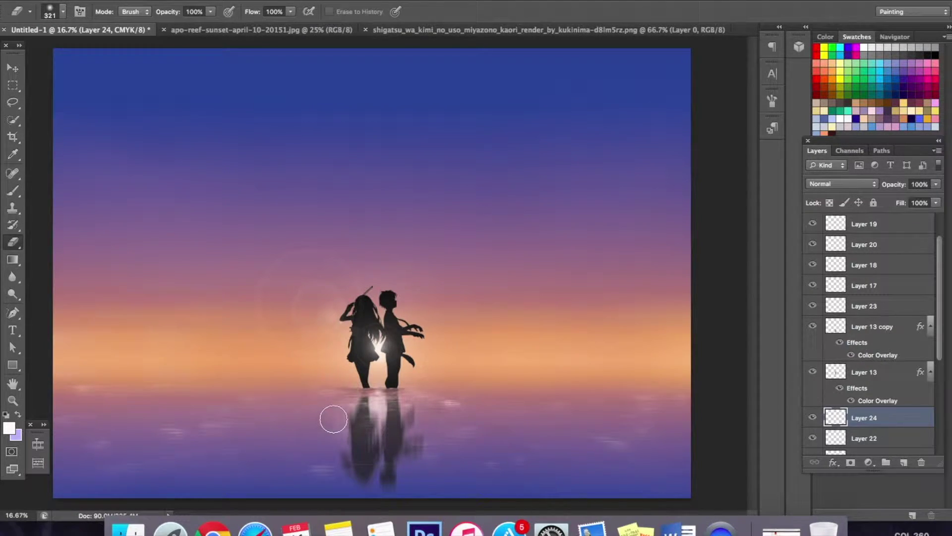
Hide Layer 24 and add a new layer directly above it
{"action": "right_click", "coordinate": [888, 436]}
{"action": "left_click", "coordinate": [892, 427]}
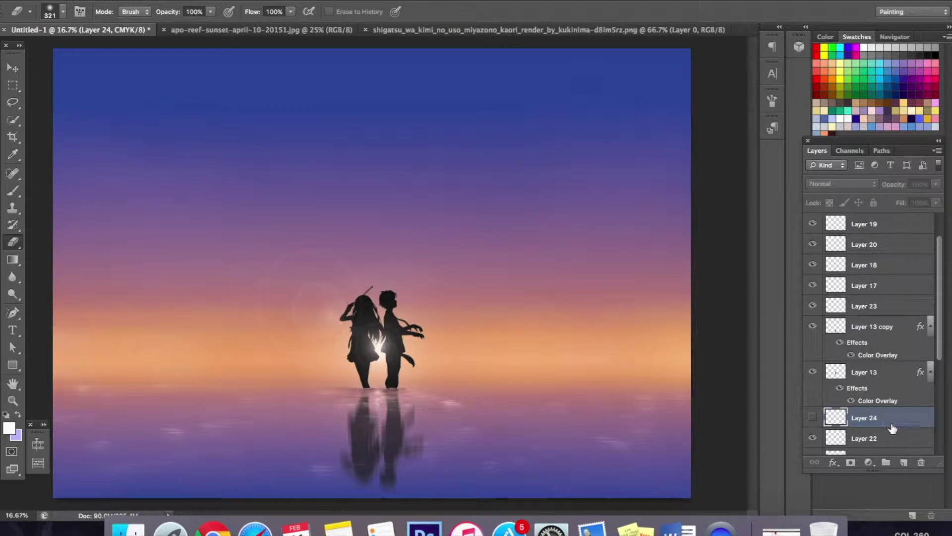
{"action": "left_click", "coordinate": [902, 462]}
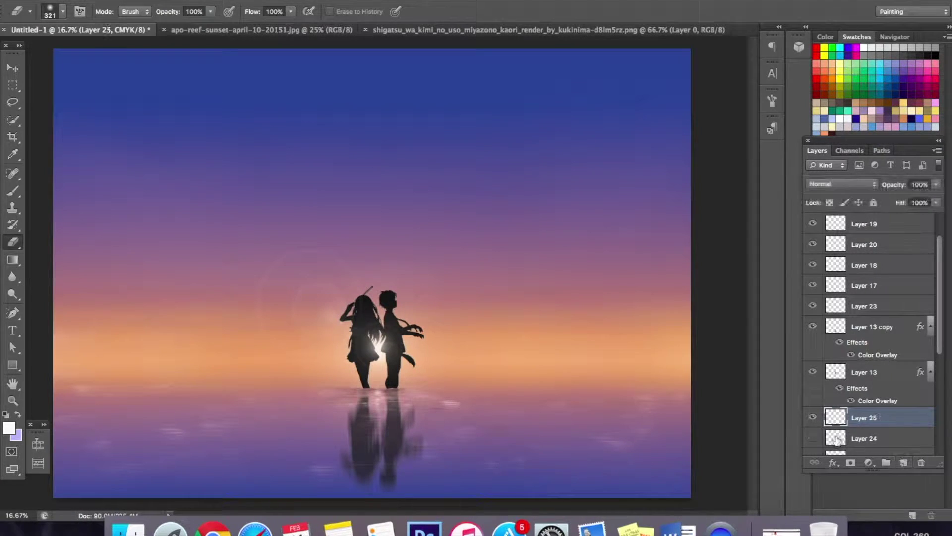
Undo a trial dab and paint a soft white glow between the figures' reflections with a 489 px brush
{"action": "right_click", "coordinate": [517, 291]}
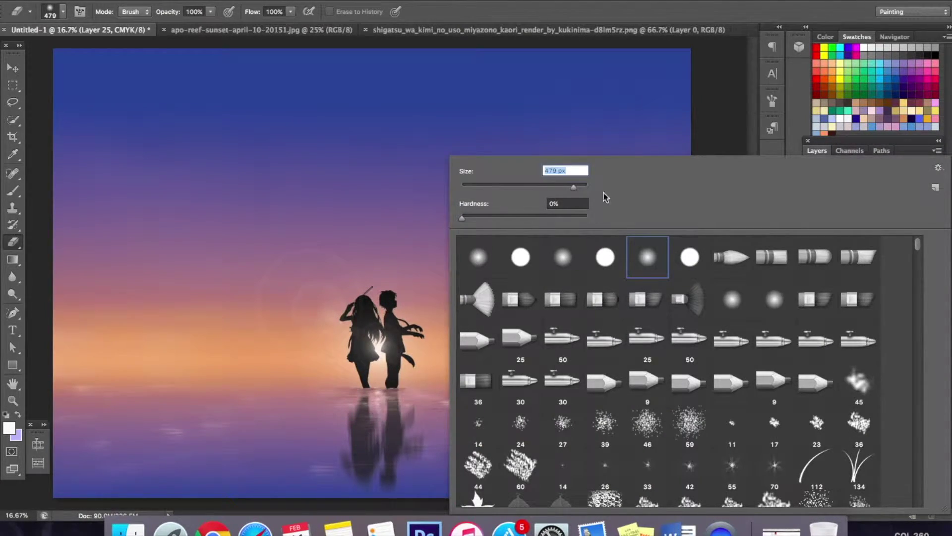
{"action": "left_click", "coordinate": [372, 419]}
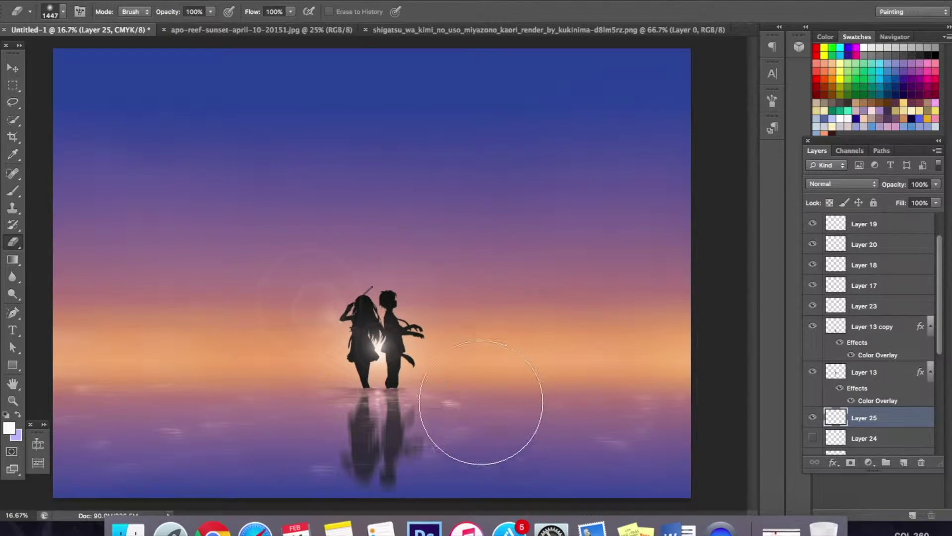
{"action": "left_click", "coordinate": [13, 191]}
{"action": "right_click", "coordinate": [307, 274]}
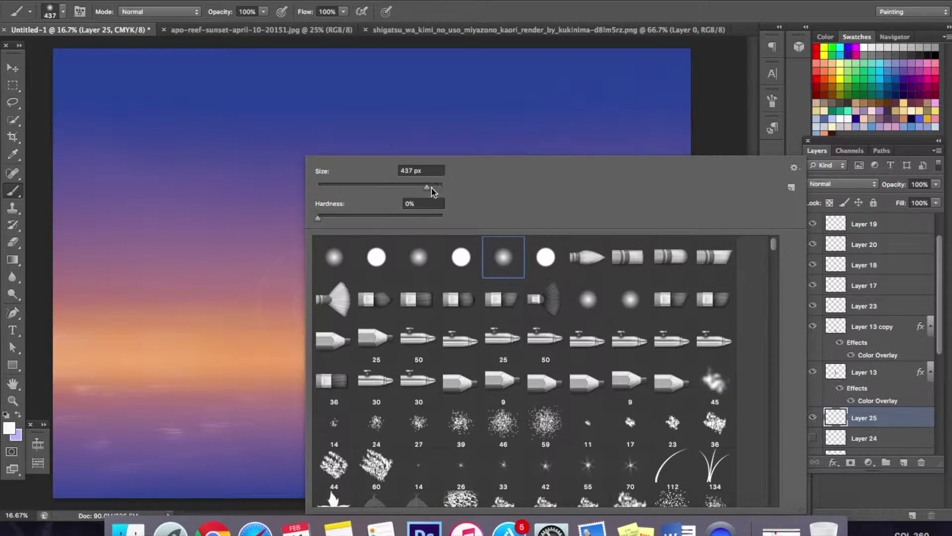
{"action": "key", "text": "Return"}
{"action": "left_click", "coordinate": [291, 419]}
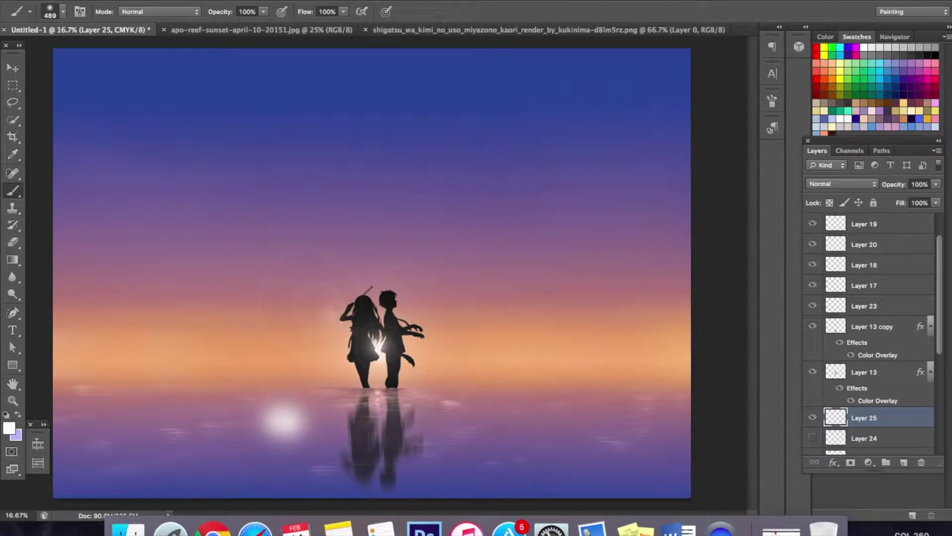
{"action": "left_click", "coordinate": [126, 5]}
{"action": "left_click", "coordinate": [143, 19]}
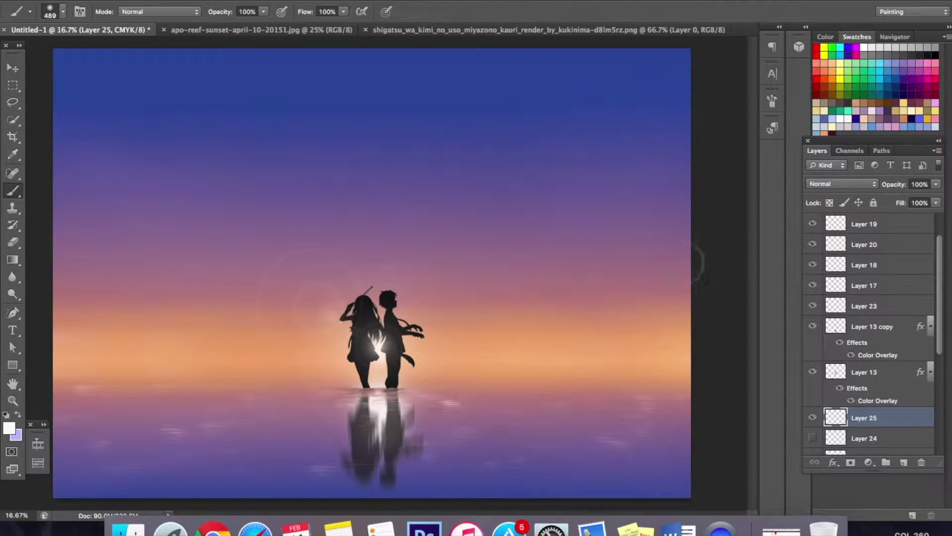
Try the Multiply, Color Burn and Screen blend modes on the reflection glow layer
{"action": "left_click", "coordinate": [848, 183]}
{"action": "left_click", "coordinate": [829, 216]}
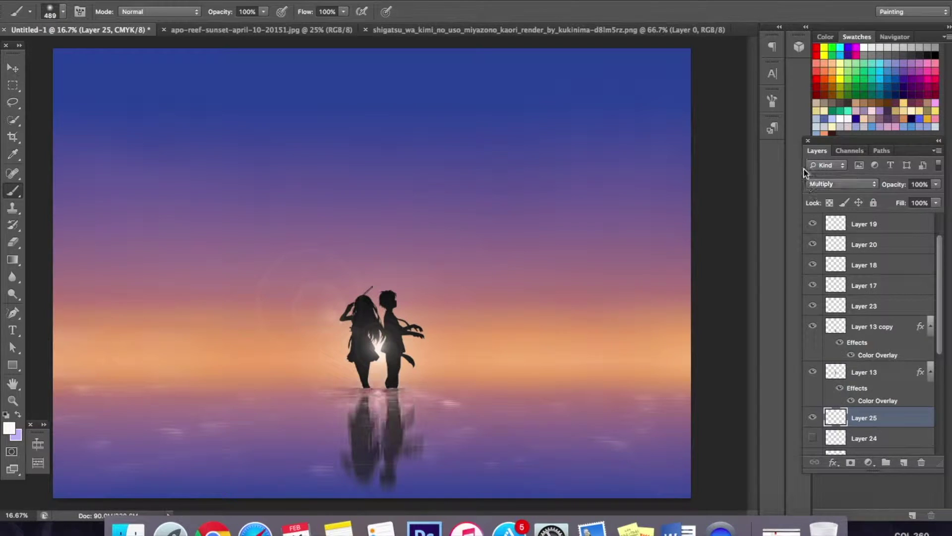
{"action": "left_click", "coordinate": [817, 183]}
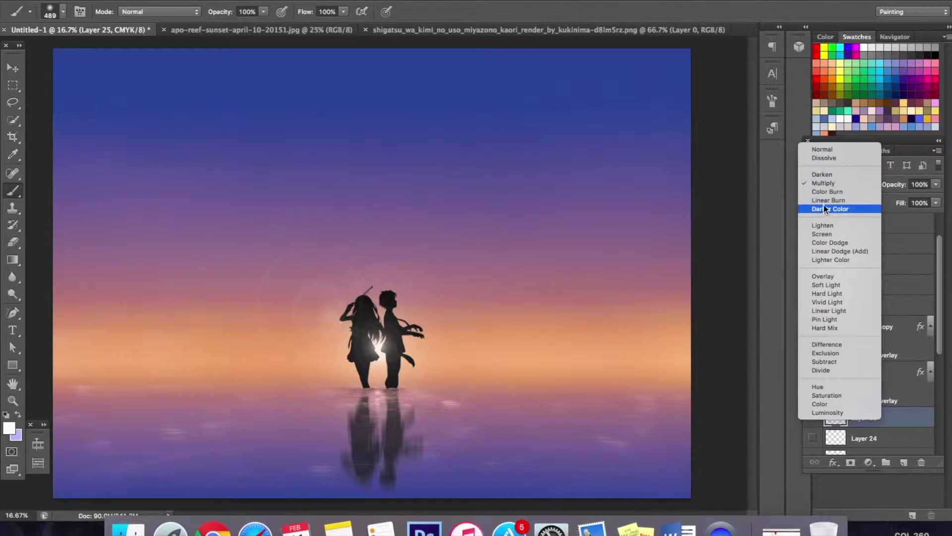
{"action": "left_click", "coordinate": [825, 192]}
{"action": "left_click", "coordinate": [825, 186]}
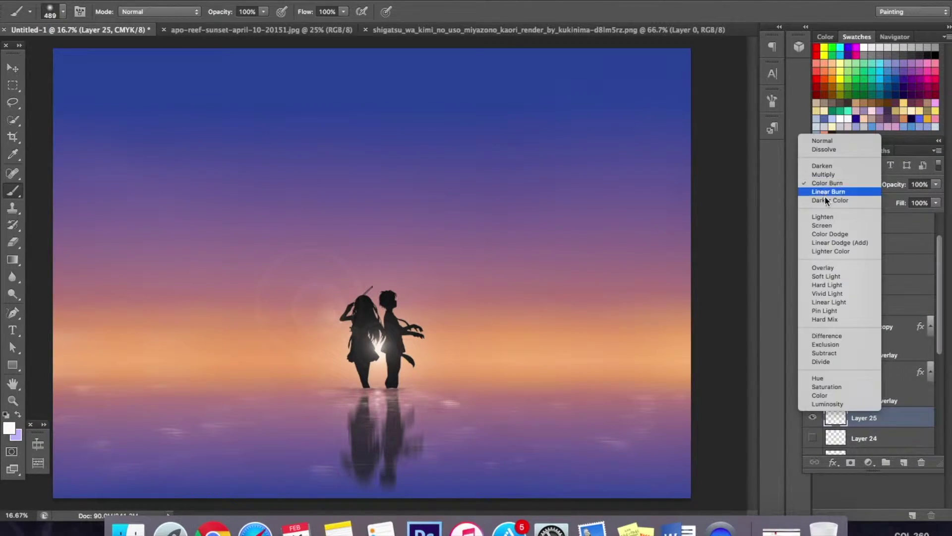
{"action": "left_click", "coordinate": [825, 219]}
Try Overlay, Hard Light and Hard Mix on the glow layer and return its blend mode to Normal
{"action": "left_click", "coordinate": [824, 185]}
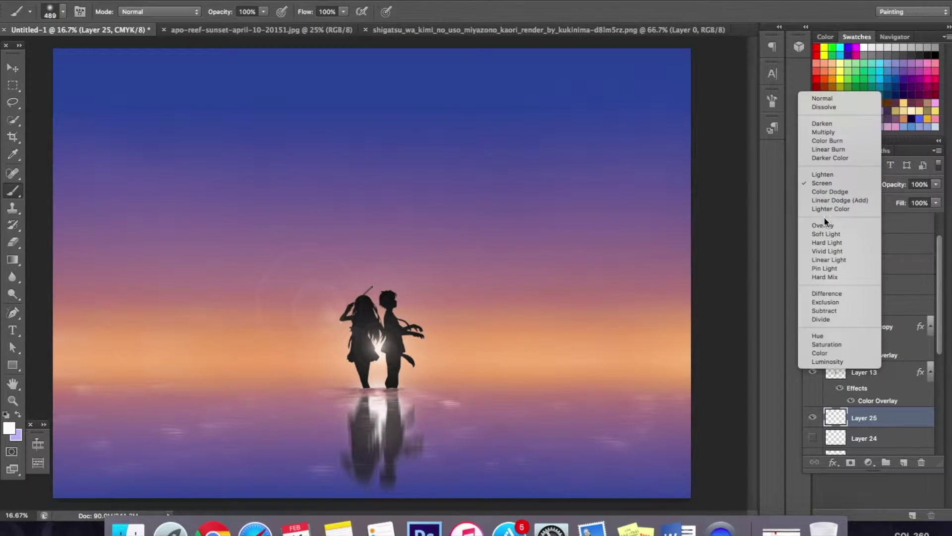
{"action": "left_click", "coordinate": [821, 228]}
{"action": "left_click", "coordinate": [821, 184]}
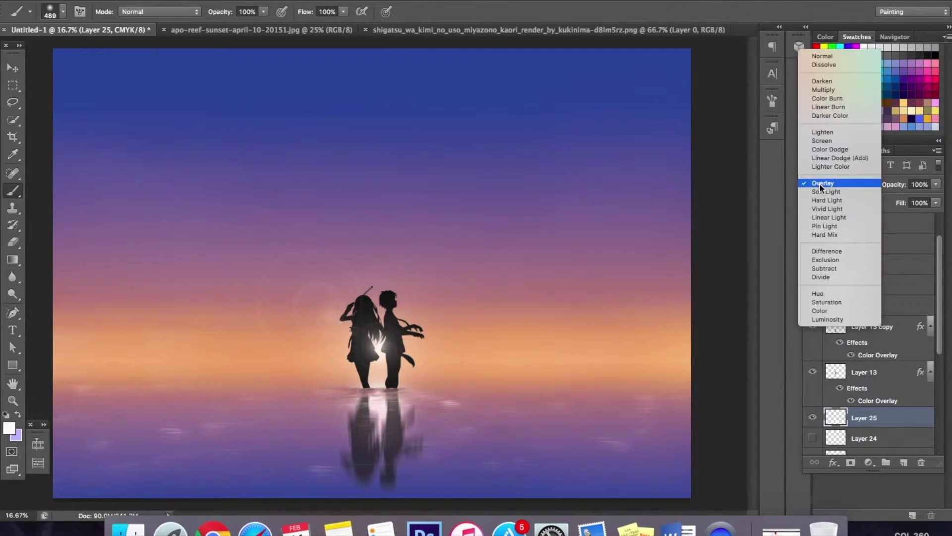
{"action": "left_click", "coordinate": [825, 198]}
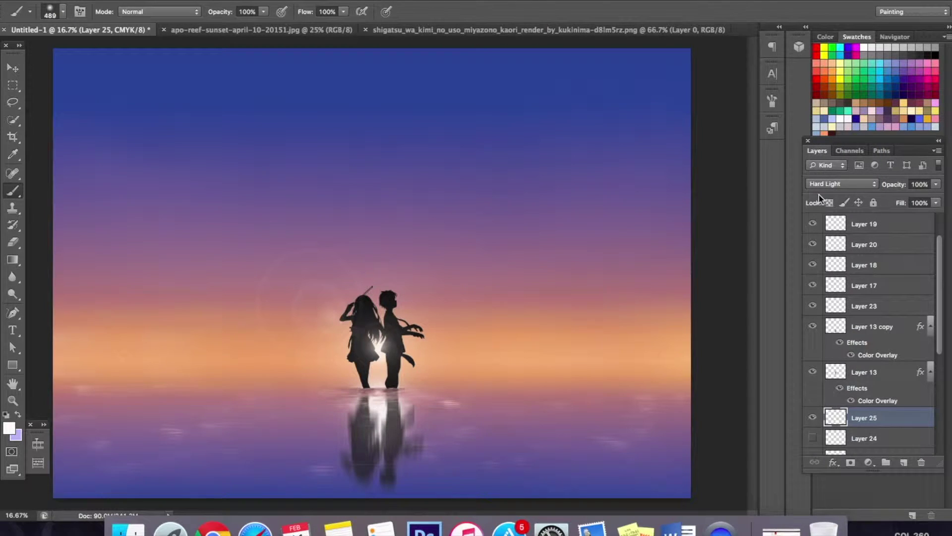
{"action": "left_click", "coordinate": [820, 185]}
{"action": "left_click", "coordinate": [829, 204]}
{"action": "left_click", "coordinate": [825, 184]}
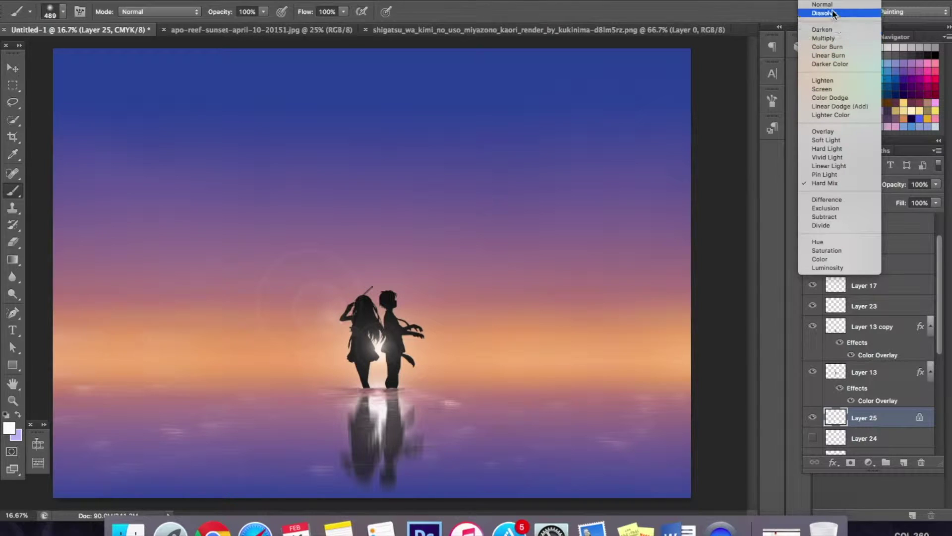
{"action": "left_click", "coordinate": [828, 6]}
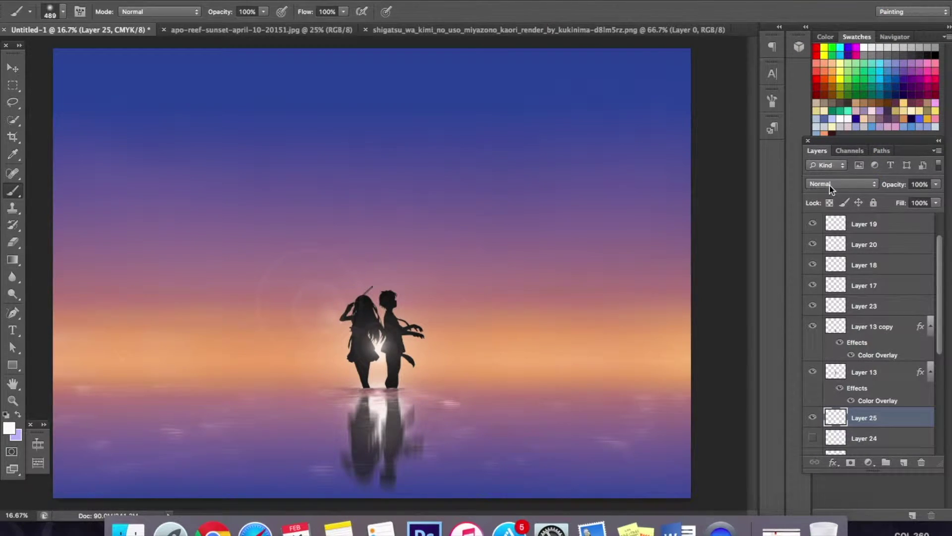
Try the Darken blend mode on Layer 25 and set it back to Normal
{"action": "left_click", "coordinate": [831, 189]}
{"action": "left_click", "coordinate": [829, 203]}
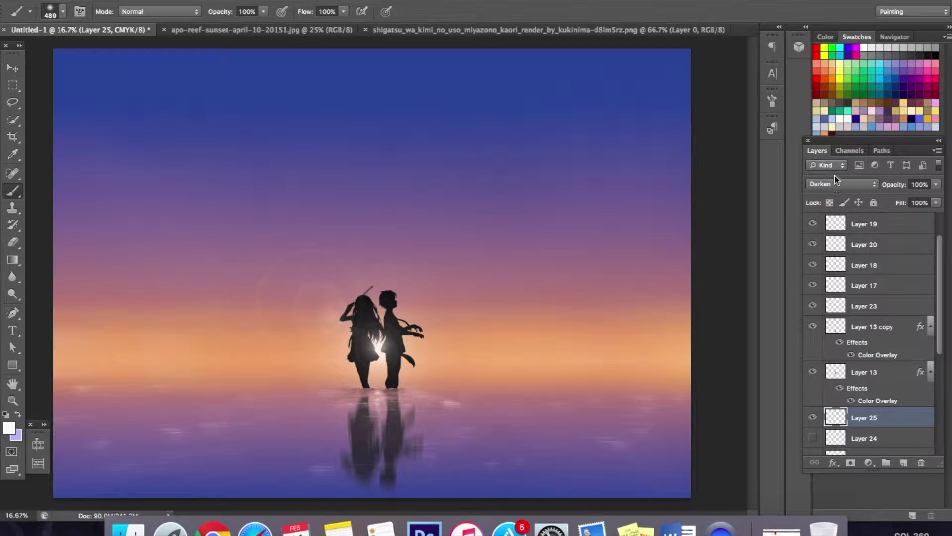
{"action": "left_click", "coordinate": [810, 436]}
{"action": "left_click", "coordinate": [814, 187]}
{"action": "left_click", "coordinate": [823, 156]}
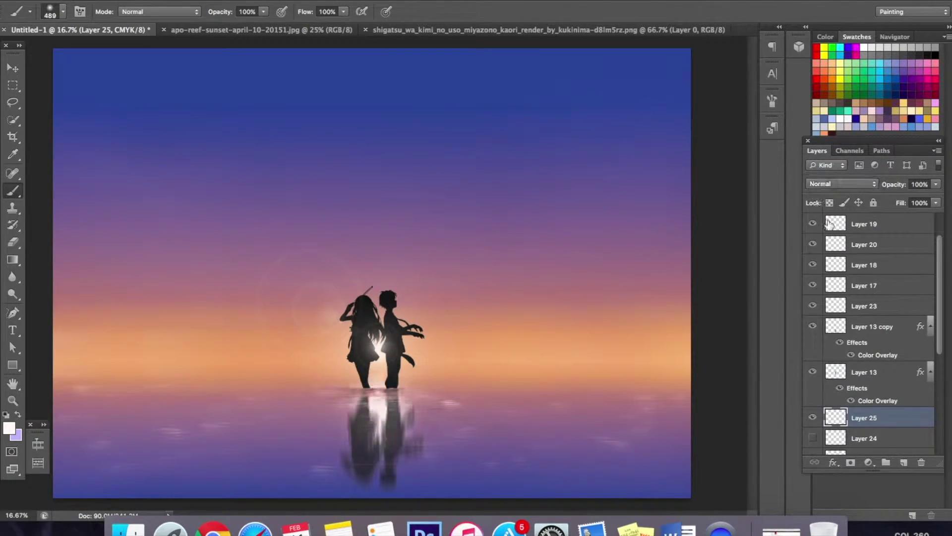
Lower Layer 25's opacity to 31%, compare the painting with and without it, and leave the layer hidden
{"action": "left_click_drag", "start_coordinate": [936, 184], "coordinate": [895, 199]}
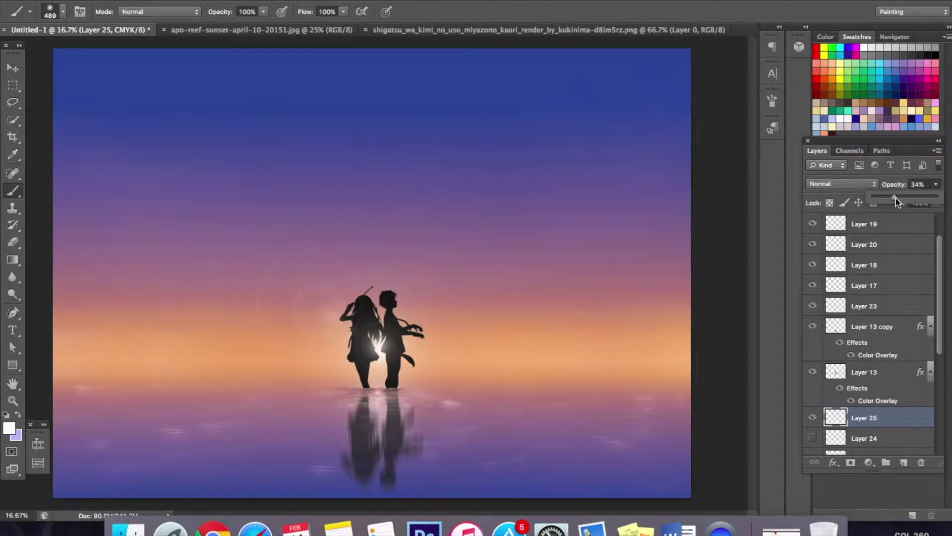
{"action": "left_click_drag", "start_coordinate": [892, 197], "coordinate": [886, 195]}
{"action": "left_click", "coordinate": [811, 422]}
{"action": "left_click", "coordinate": [812, 421]}
{"action": "left_click", "coordinate": [814, 423]}
{"action": "left_click", "coordinate": [813, 419]}
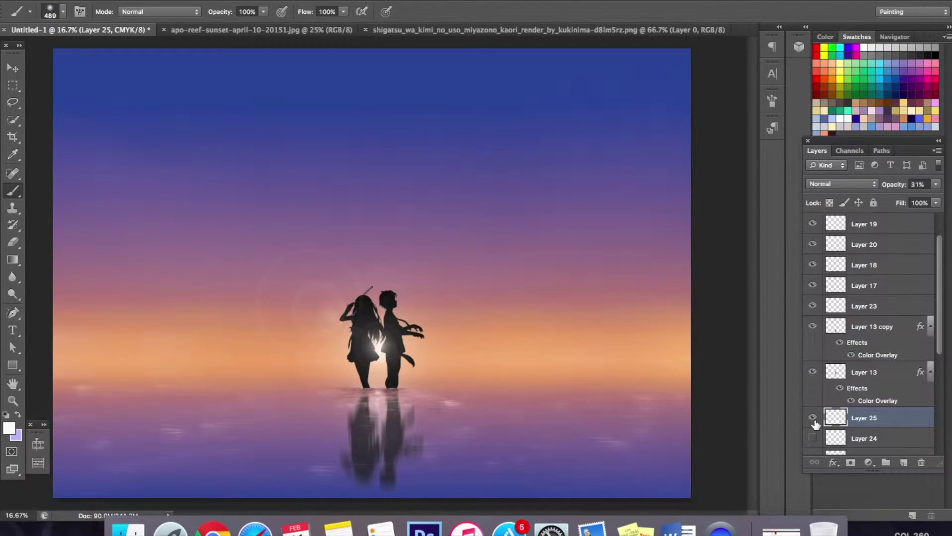
{"action": "left_click", "coordinate": [814, 421]}
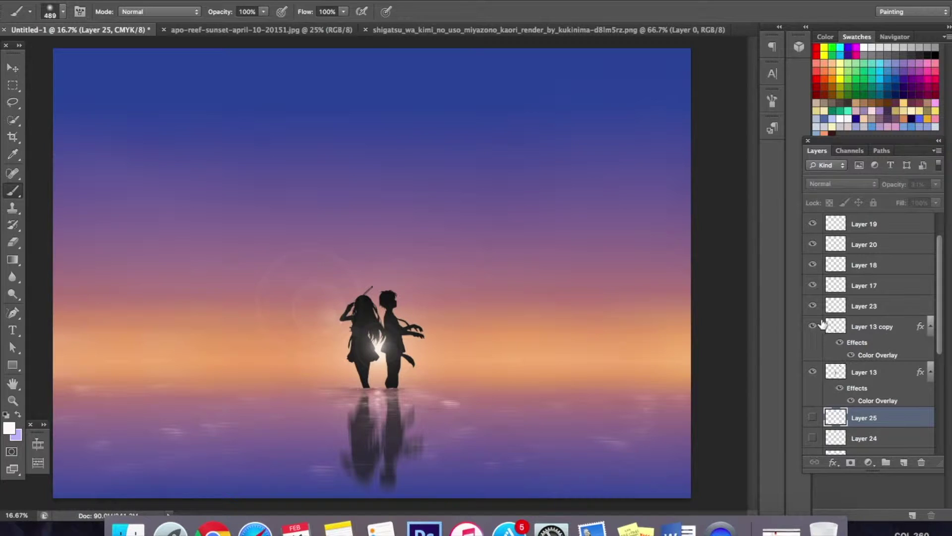
Draw a thin white rectangle across the full canvas width near the horizon and nudge it slightly down
{"action": "left_click", "coordinate": [12, 365]}
{"action": "left_click_drag", "start_coordinate": [52, 359], "coordinate": [714, 363]}
{"action": "left_click", "coordinate": [7, 71]}
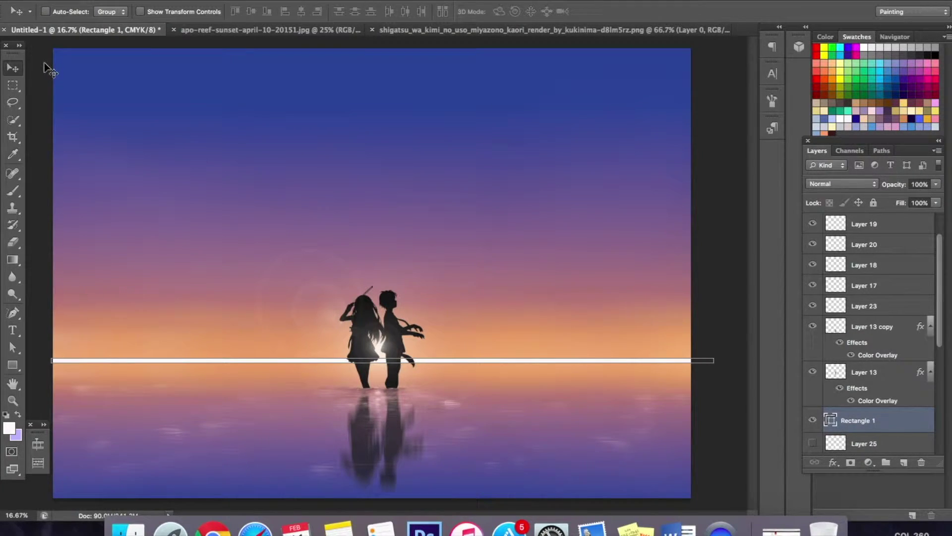
{"action": "key", "text": "shift+Down"}
{"action": "key", "text": "shift+Down"}
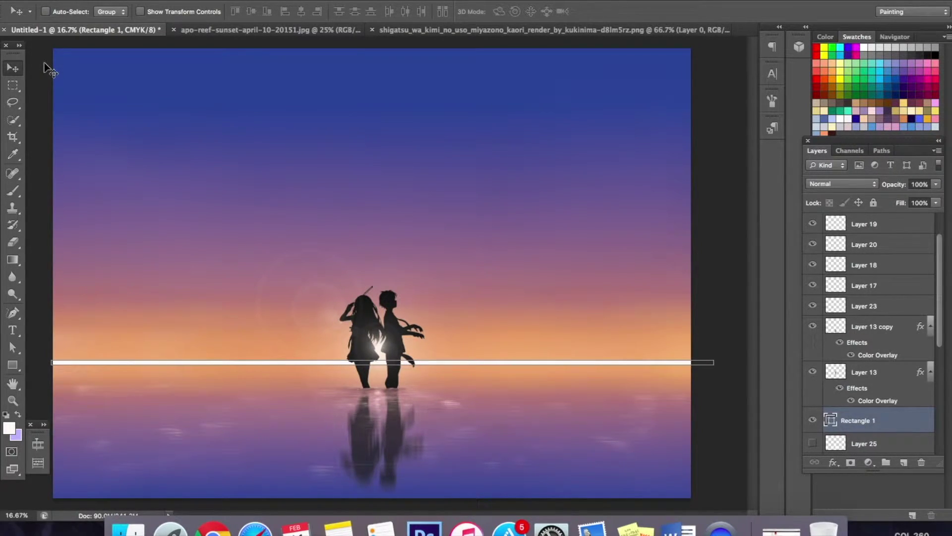
Rasterize the white rectangle and apply a Box Blur with a radius of 29 pixels
{"action": "left_click", "coordinate": [307, 1]}
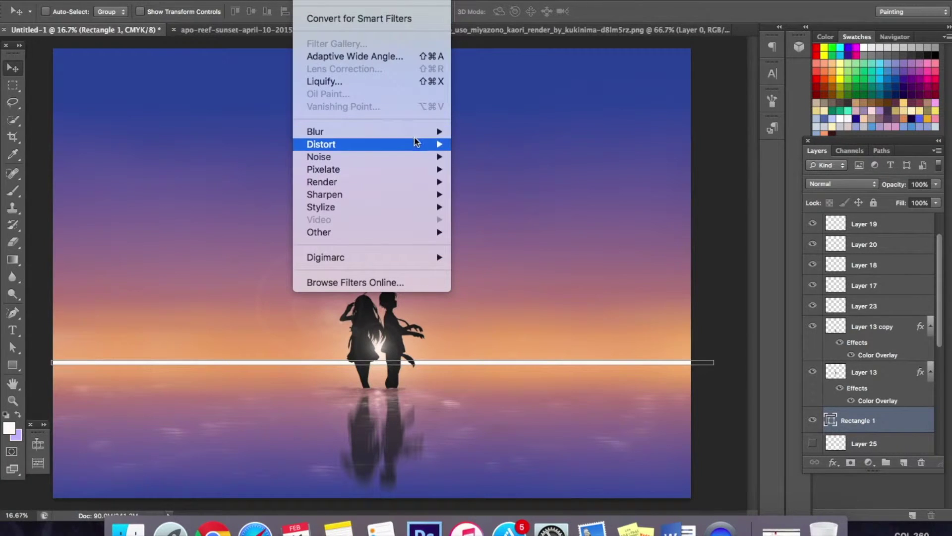
{"action": "mouse_move", "coordinate": [432, 138]}
{"action": "left_click", "coordinate": [525, 219]}
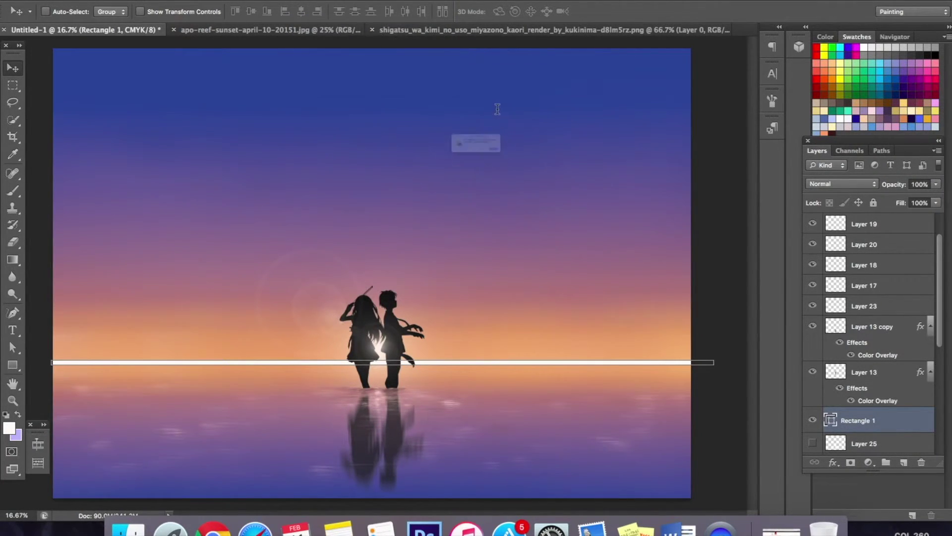
{"action": "left_click", "coordinate": [567, 174]}
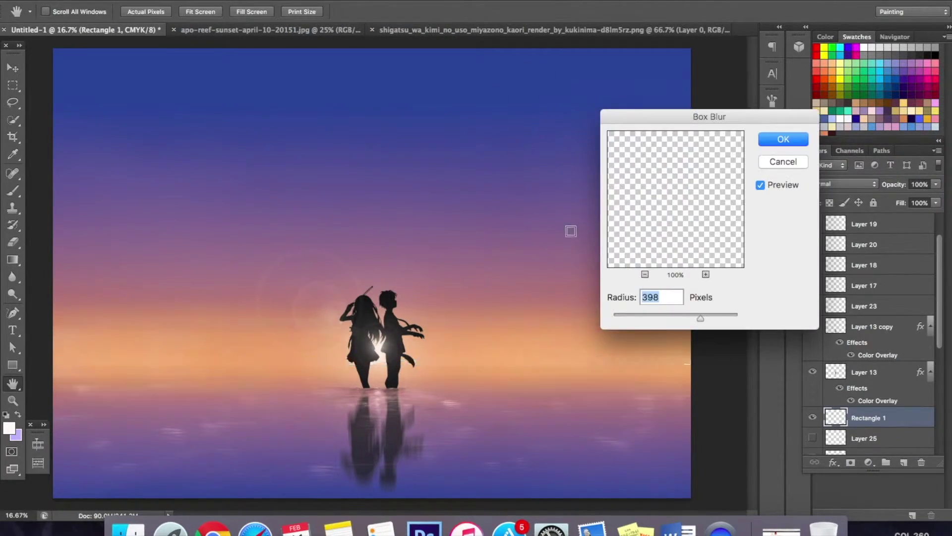
{"action": "left_click_drag", "start_coordinate": [624, 313], "coordinate": [654, 323]}
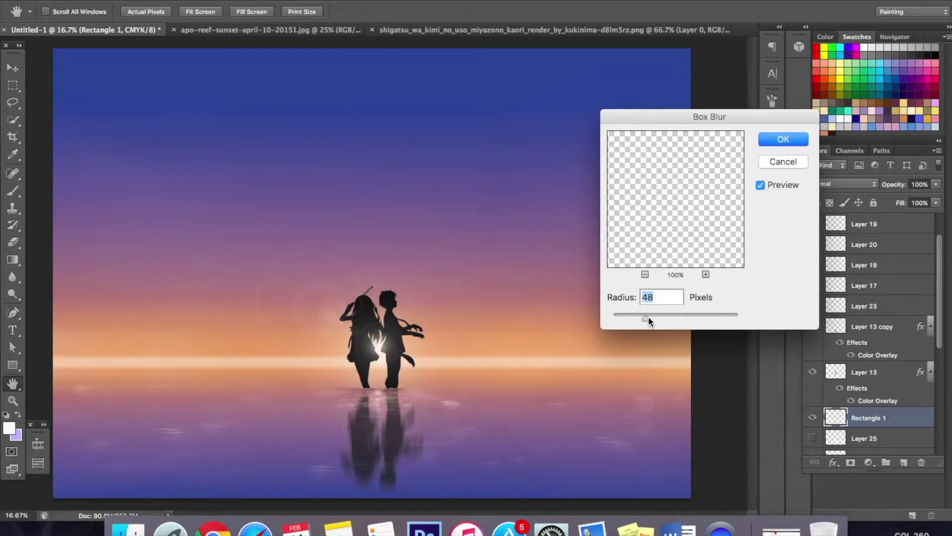
{"action": "left_click_drag", "start_coordinate": [625, 314], "coordinate": [632, 315]}
{"action": "left_click", "coordinate": [782, 141]}
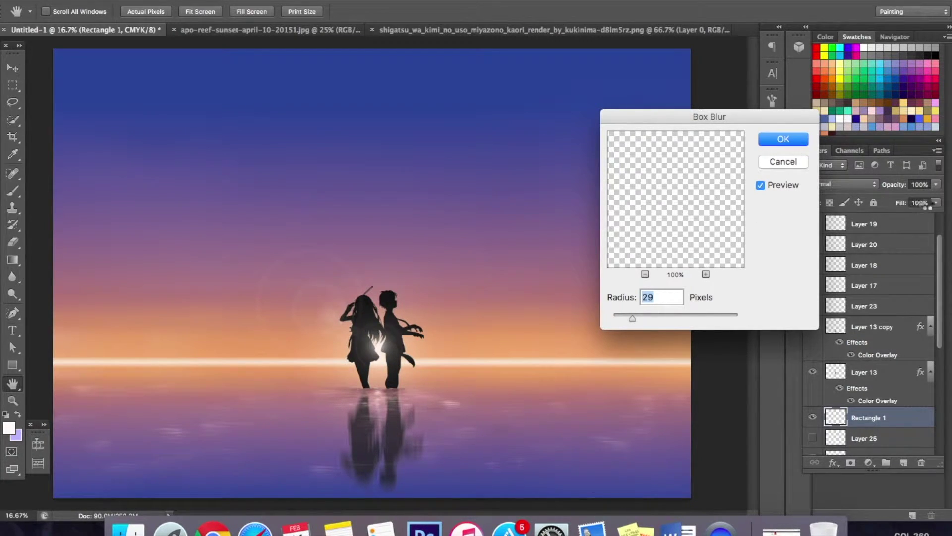
Try Color Burn and Overlay on the Rectangle 1 light streak, then set its blend mode to Soft Light at 43% opacity
{"action": "left_click", "coordinate": [858, 184]}
{"action": "left_click", "coordinate": [840, 226]}
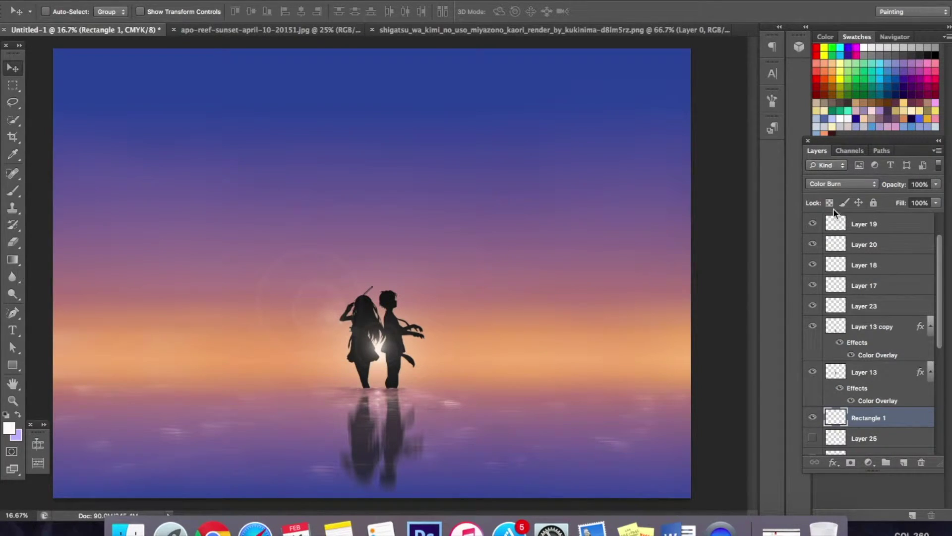
{"action": "left_click", "coordinate": [833, 184]}
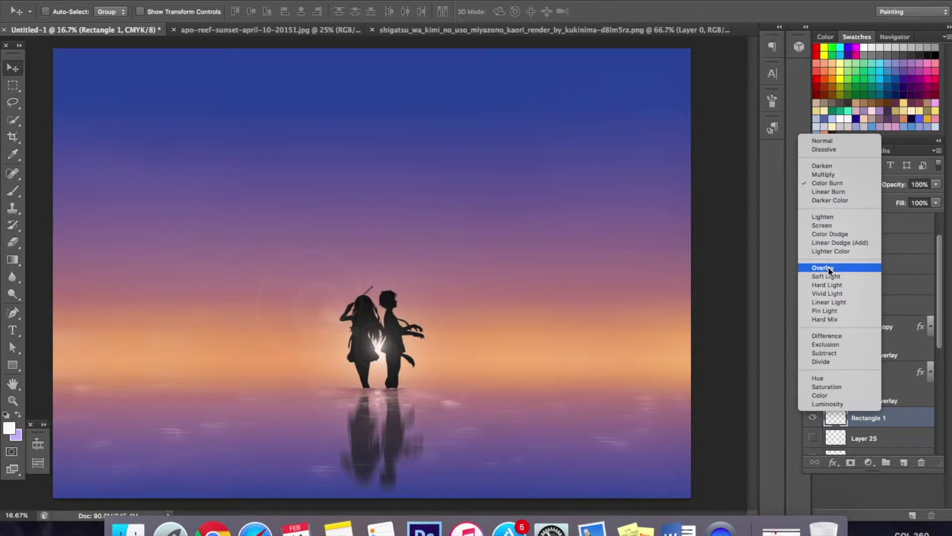
{"action": "left_click", "coordinate": [826, 210]}
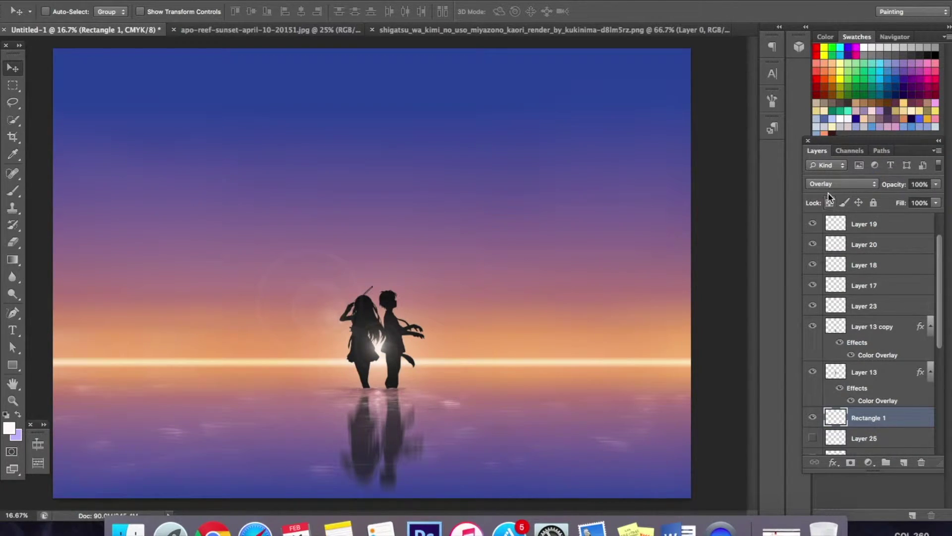
{"action": "left_click", "coordinate": [827, 185]}
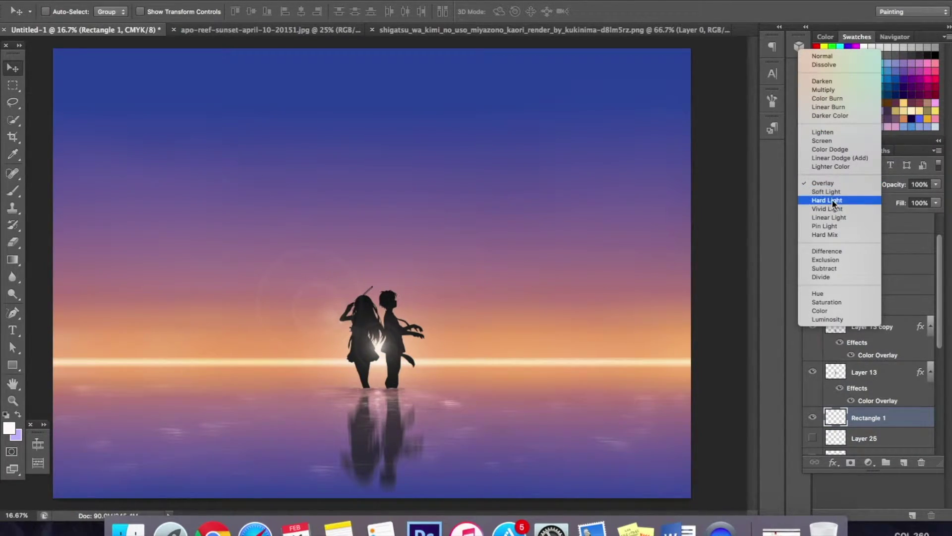
{"action": "left_click", "coordinate": [832, 201]}
{"action": "left_click", "coordinate": [824, 183]}
{"action": "left_click", "coordinate": [827, 175]}
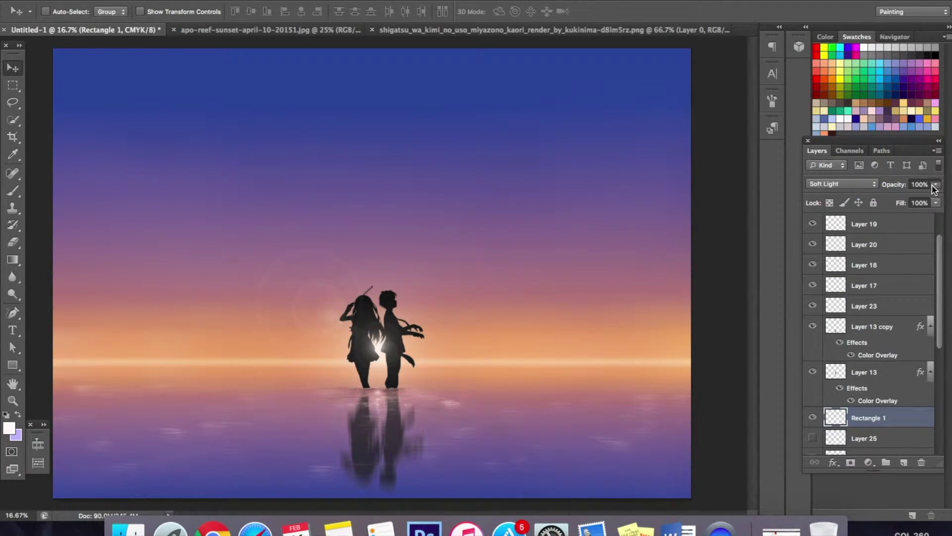
{"action": "left_click_drag", "start_coordinate": [934, 187], "coordinate": [900, 195]}
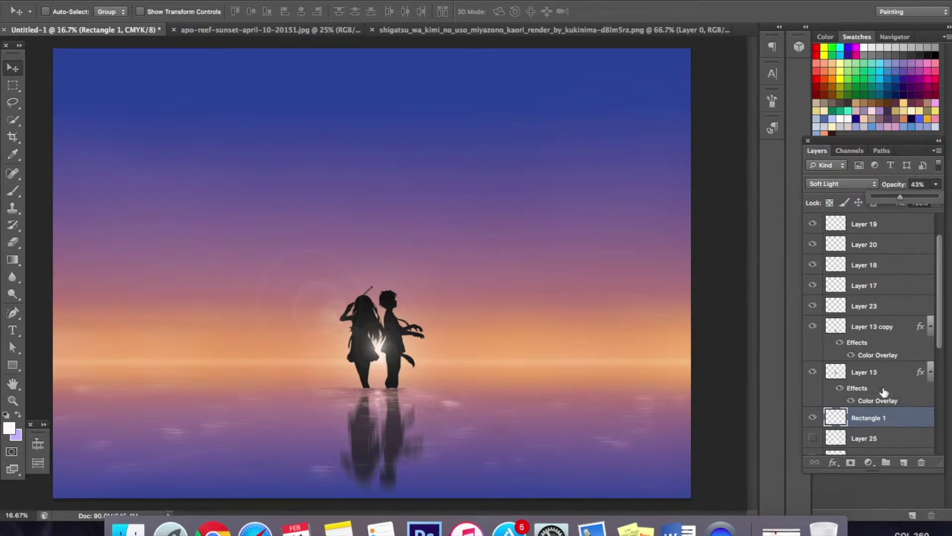
Toggle Layer 20's visibility to check its contribution, and add a new layer directly above it
{"action": "left_click", "coordinate": [815, 268]}
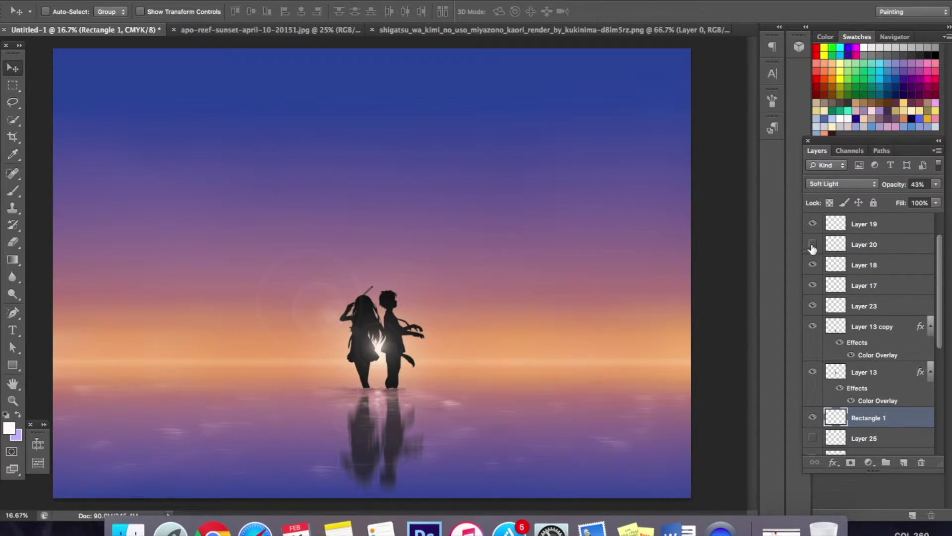
{"action": "left_click", "coordinate": [812, 245]}
{"action": "left_click", "coordinate": [836, 245]}
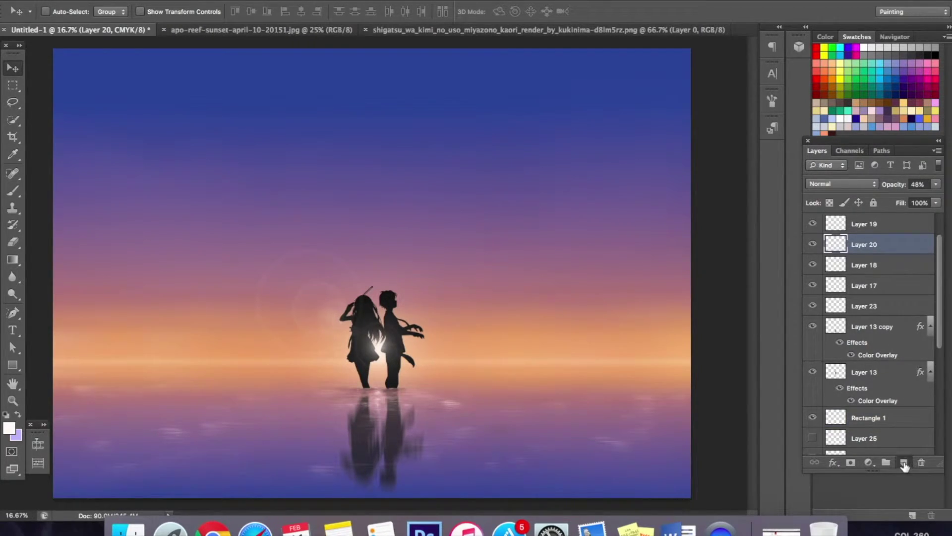
{"action": "left_click", "coordinate": [903, 462]}
Choose a 200 px streak-textured brush and try a short white horizontal stroke on the water left of the figures
{"action": "left_click", "coordinate": [13, 191]}
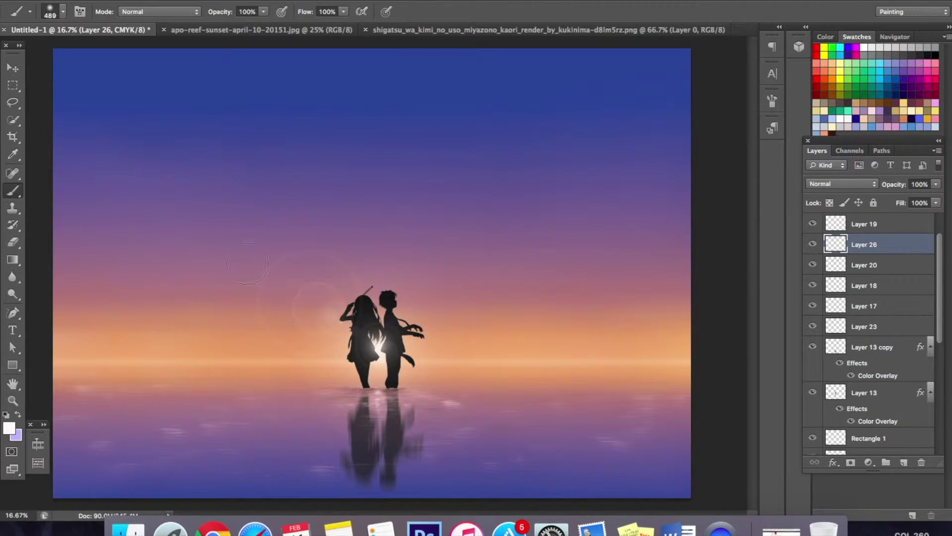
{"action": "right_click", "coordinate": [657, 238]}
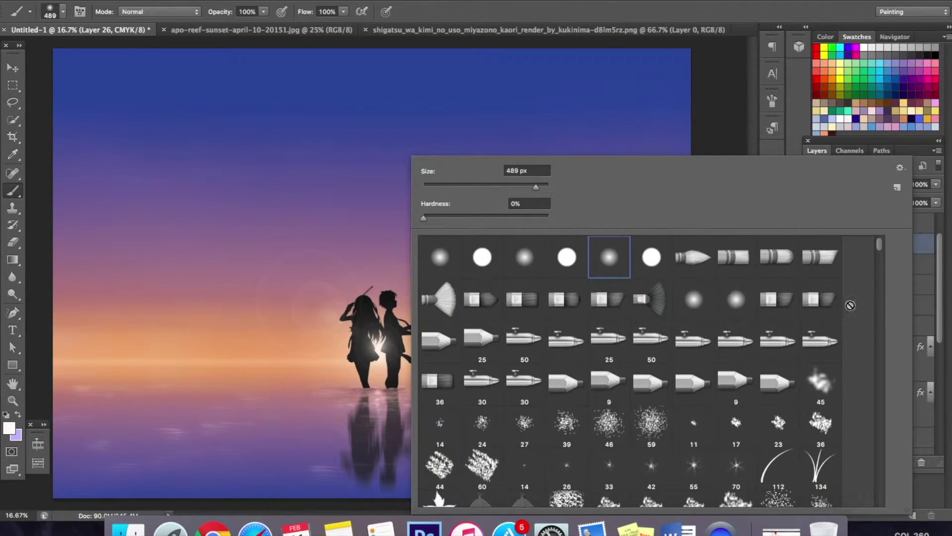
{"action": "left_click_drag", "start_coordinate": [879, 252], "coordinate": [877, 272]}
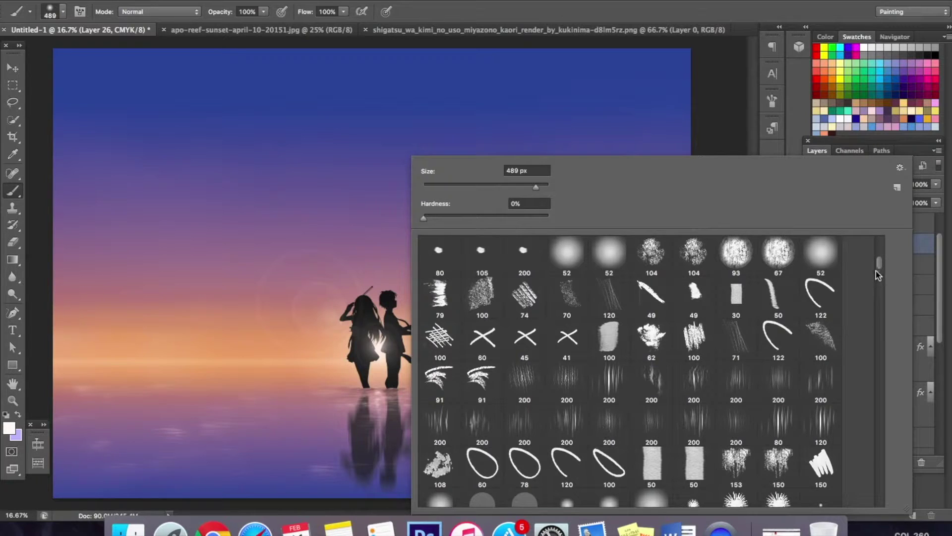
{"action": "left_click", "coordinate": [684, 405]}
{"action": "key", "text": "Return"}
{"action": "left_click_drag", "start_coordinate": [293, 435], "coordinate": [320, 434]}
Reduce the soft eraser's size to 311 px
{"action": "key", "text": "e"}
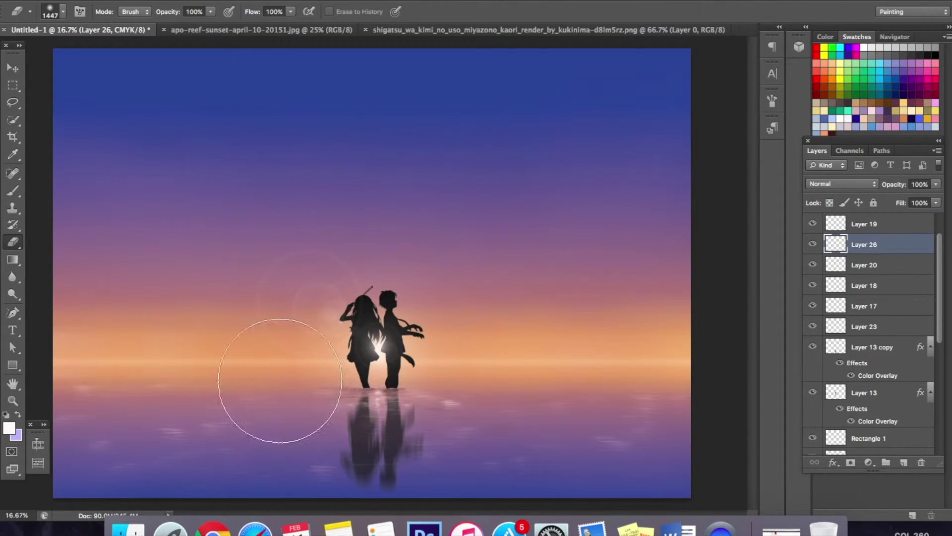
{"action": "key", "text": "b"}
{"action": "key", "text": "e"}
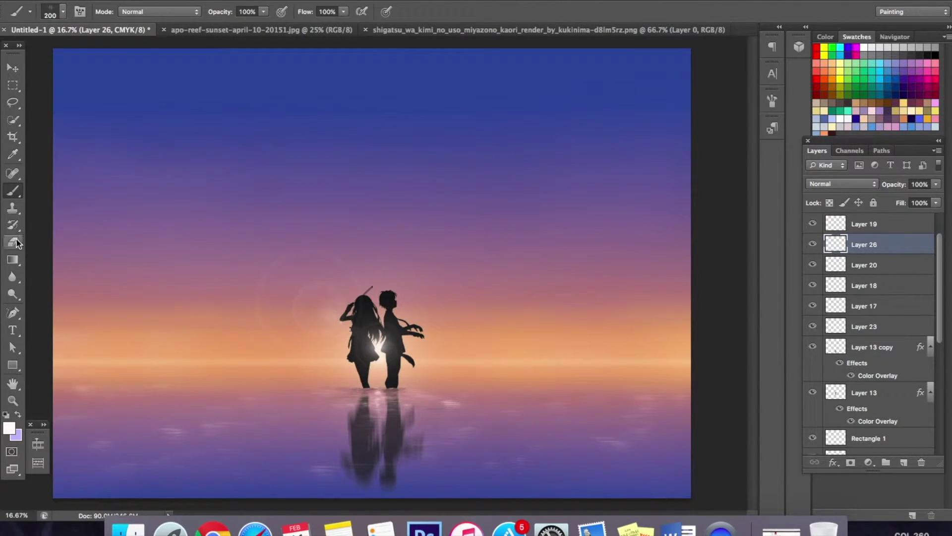
{"action": "right_click", "coordinate": [170, 225]}
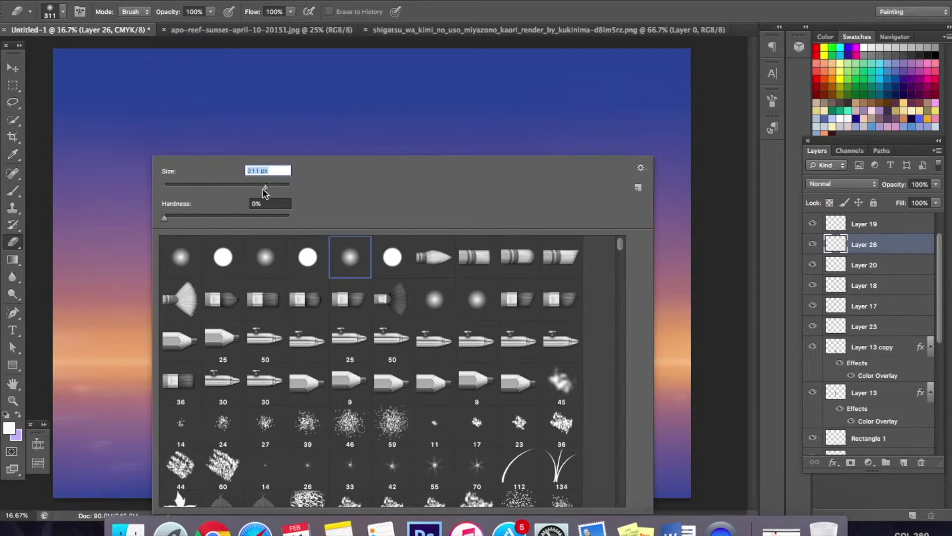
Enlarge the streak brush to 737 px and try white crossing streaks on the water left of the figures
{"action": "key", "text": "b"}
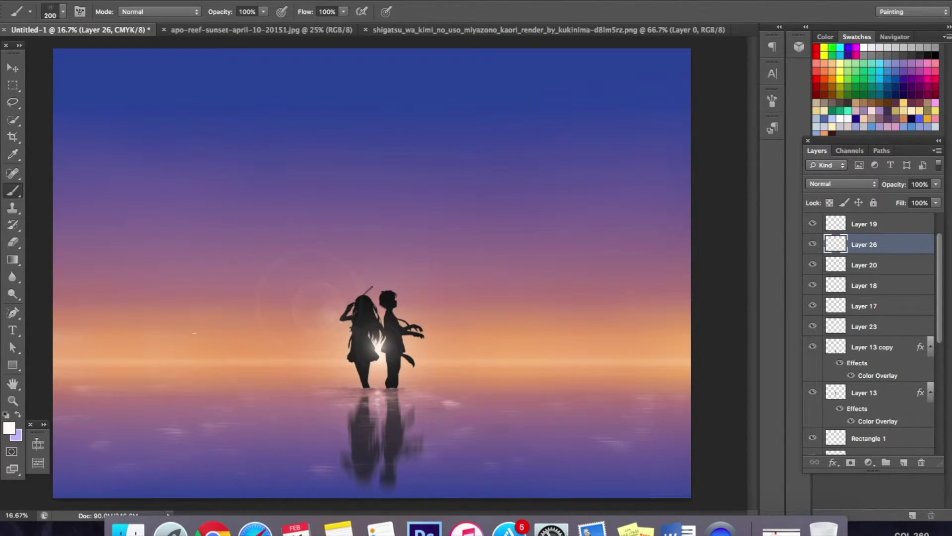
{"action": "right_click", "coordinate": [337, 341]}
{"action": "left_click", "coordinate": [401, 188]}
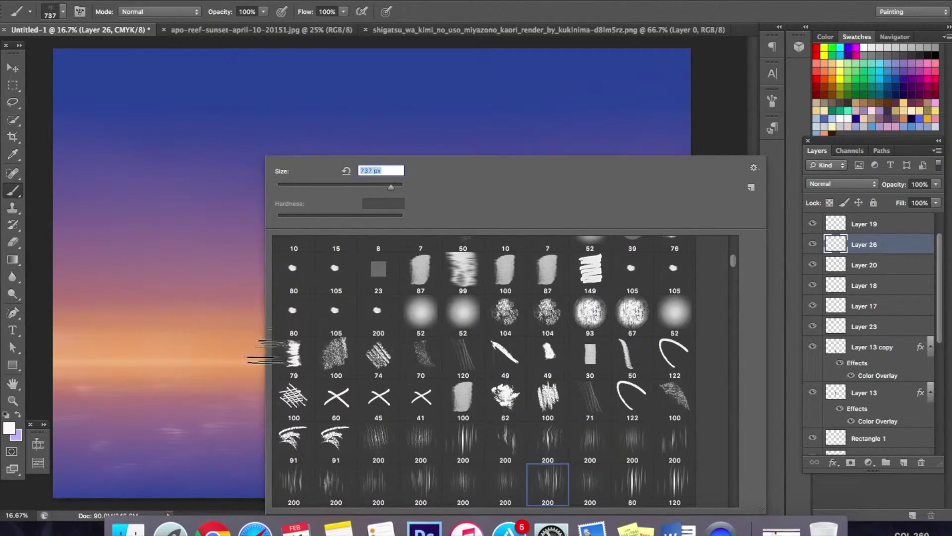
{"action": "key", "text": "Return"}
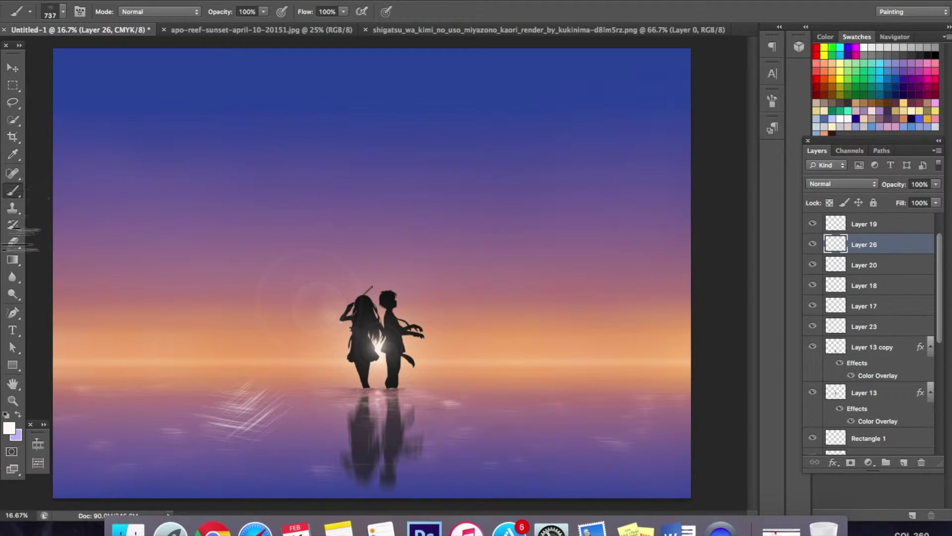
Enlarge the soft eraser to 1684 px and remove the trial streaks left of the figures
{"action": "left_click", "coordinate": [9, 239]}
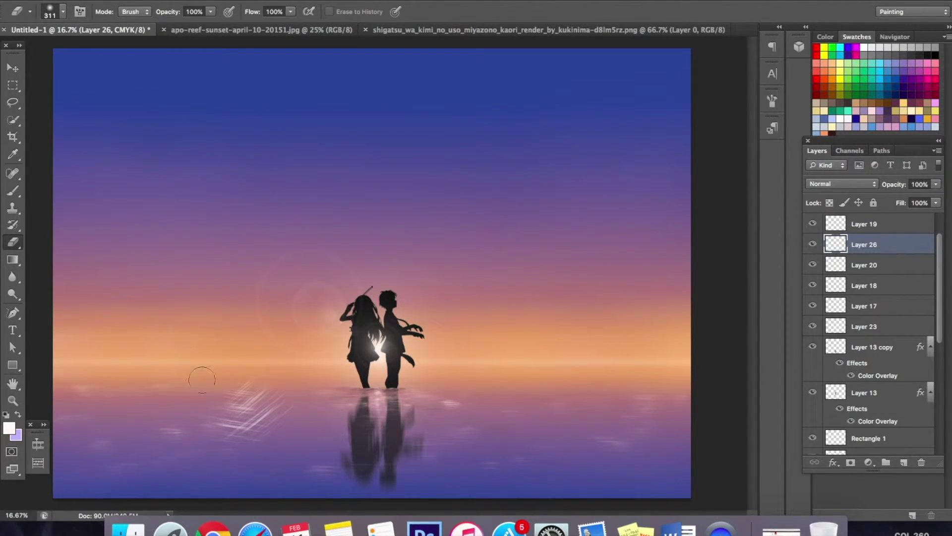
{"action": "right_click", "coordinate": [237, 378]}
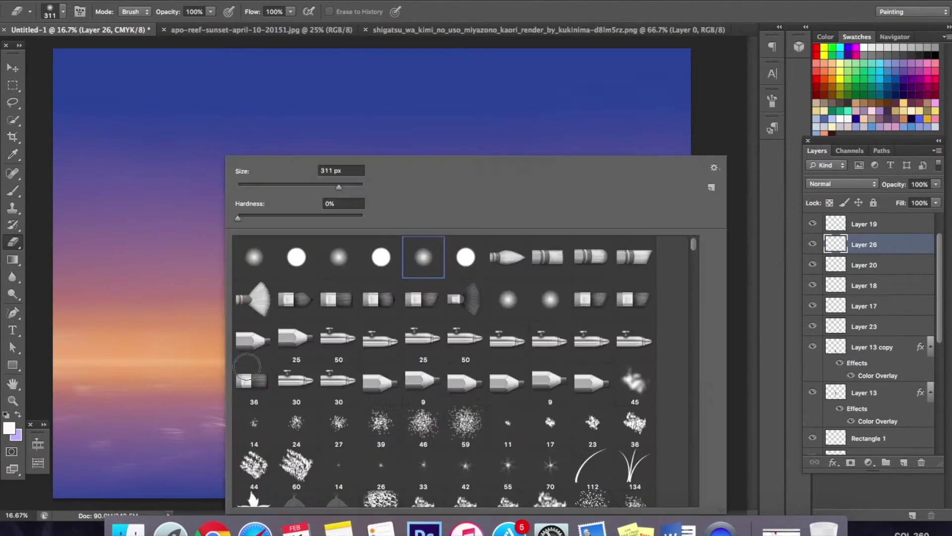
{"action": "left_click", "coordinate": [354, 188]}
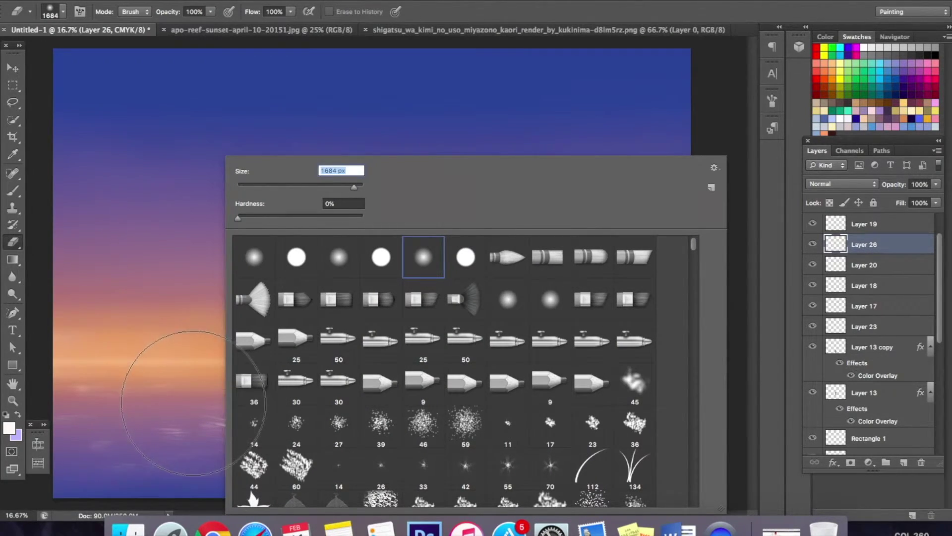
{"action": "key", "text": "Return"}
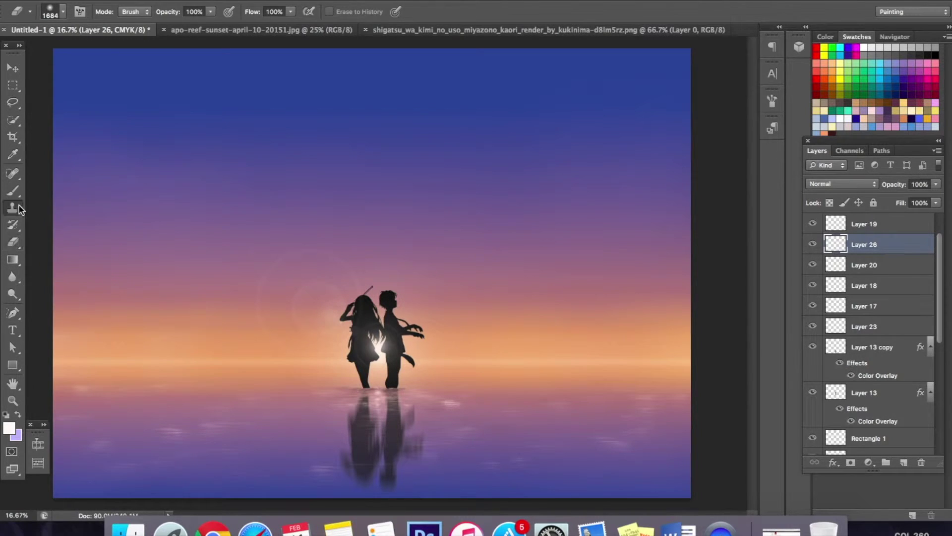
Reduce the streak brush to 479 px and try white horizontal highlights on the water beside the reflections
{"action": "left_click", "coordinate": [13, 190]}
{"action": "right_click", "coordinate": [317, 234]}
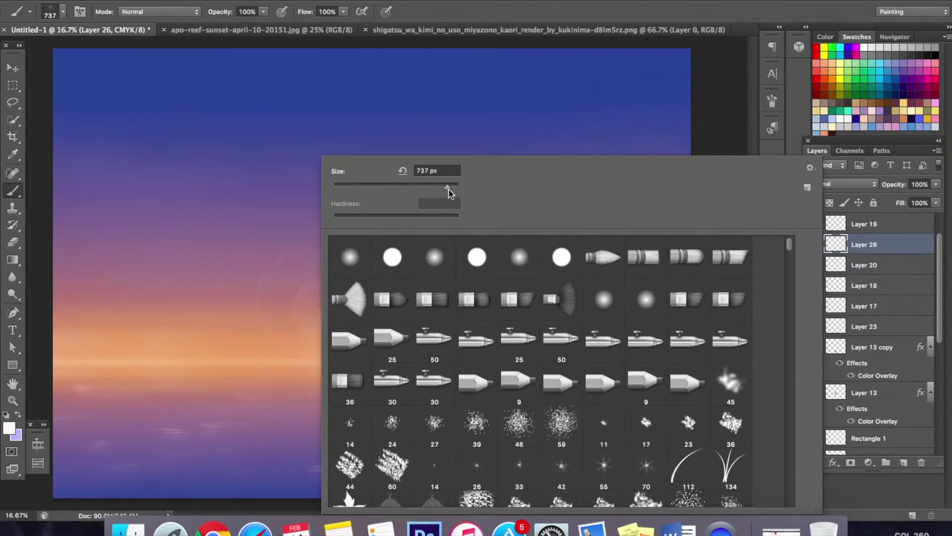
{"action": "left_click_drag", "start_coordinate": [447, 187], "coordinate": [446, 189]}
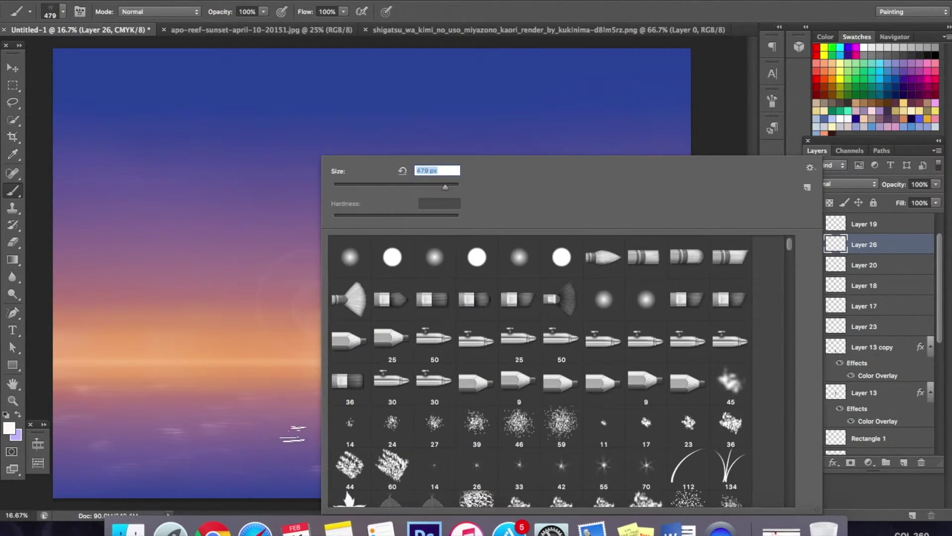
{"action": "key", "text": "Return"}
{"action": "left_click", "coordinate": [13, 242]}
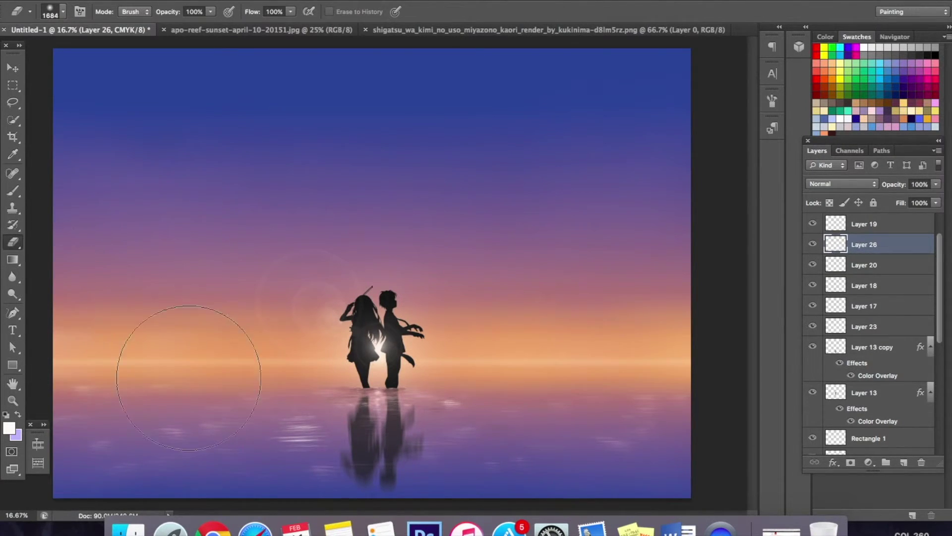
Try white streaks over the two figures' reflections and erase them with the 1684 px soft eraser
{"action": "left_click", "coordinate": [13, 190]}
{"action": "left_click_drag", "start_coordinate": [394, 434], "coordinate": [377, 410]}
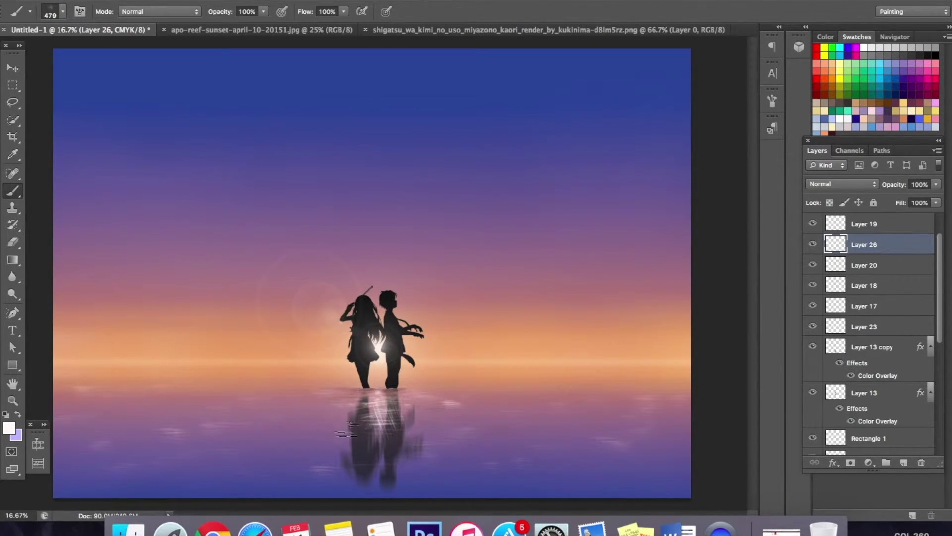
{"action": "left_click", "coordinate": [12, 240]}
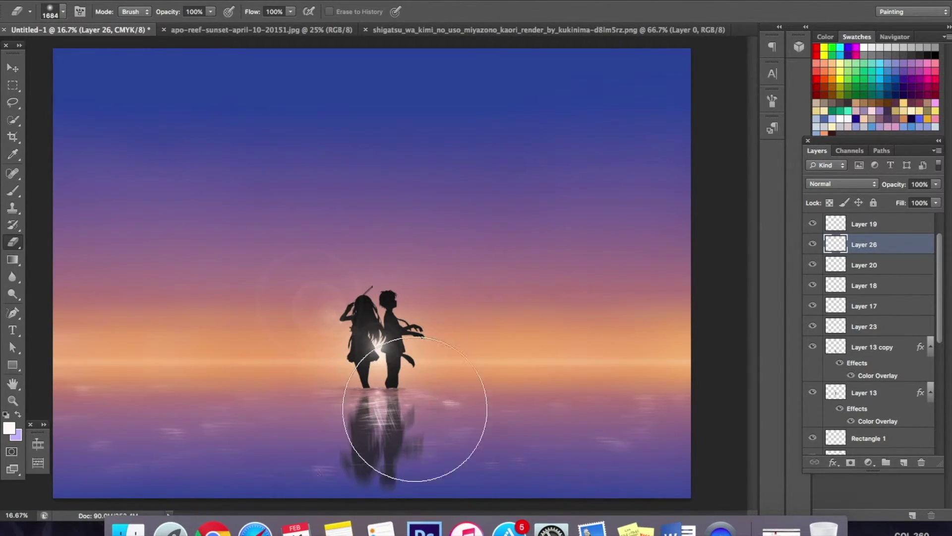
{"action": "left_click_drag", "start_coordinate": [415, 415], "coordinate": [393, 399]}
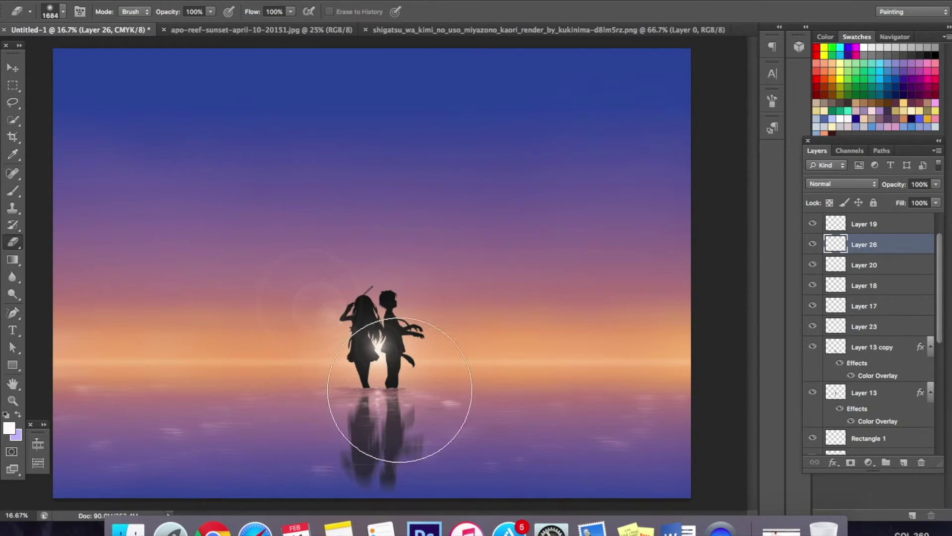
Choose a different 200 px streak brush, resize it to 311 px, and try it on the water left of the figures
{"action": "left_click", "coordinate": [13, 191]}
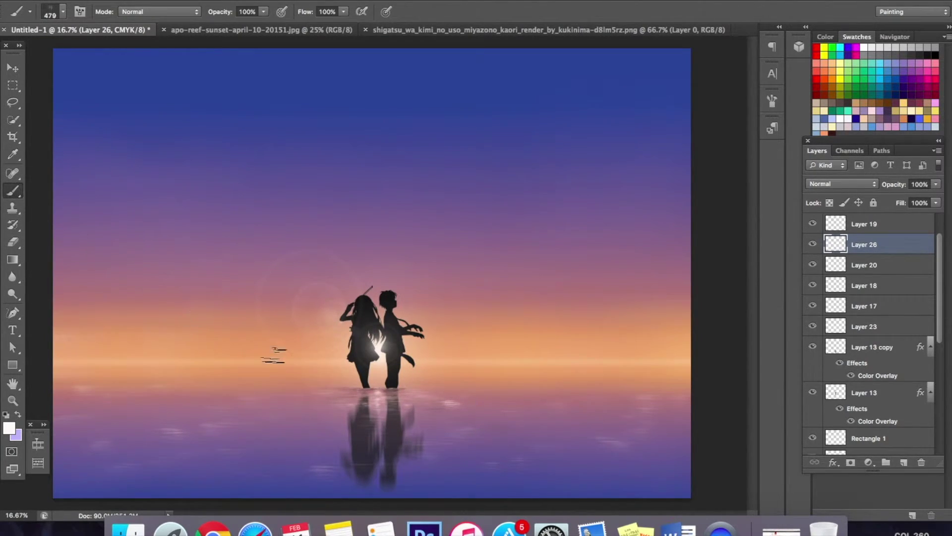
{"action": "right_click", "coordinate": [277, 360]}
{"action": "scroll", "coordinate": [752, 255], "scroll_direction": "down", "scroll_amount": 15}
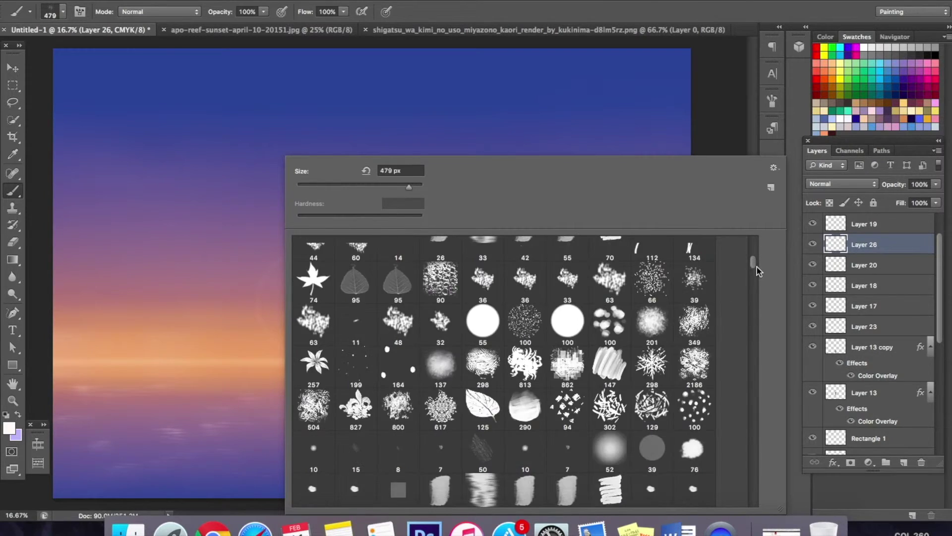
{"action": "left_click", "coordinate": [613, 356]}
{"action": "left_click", "coordinate": [398, 187]}
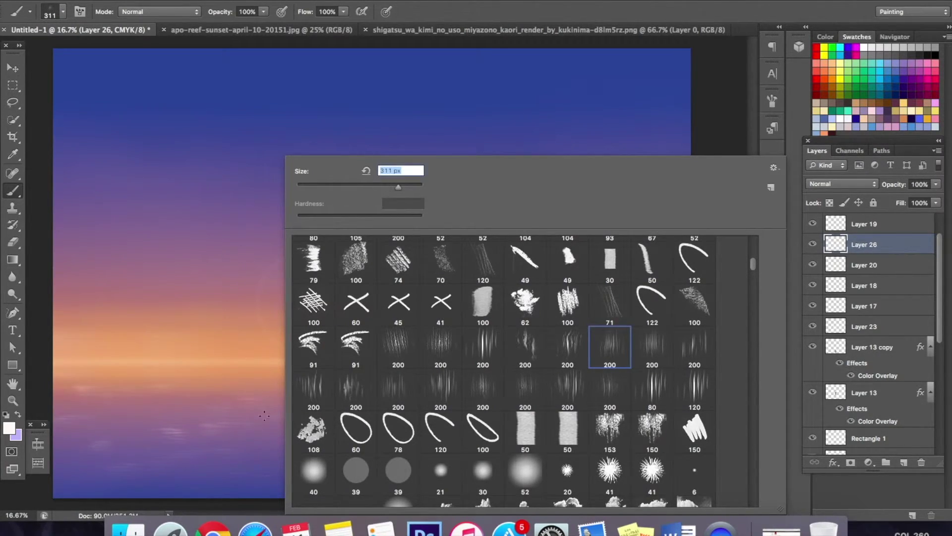
{"action": "left_click", "coordinate": [265, 408]}
{"action": "left_click", "coordinate": [14, 243]}
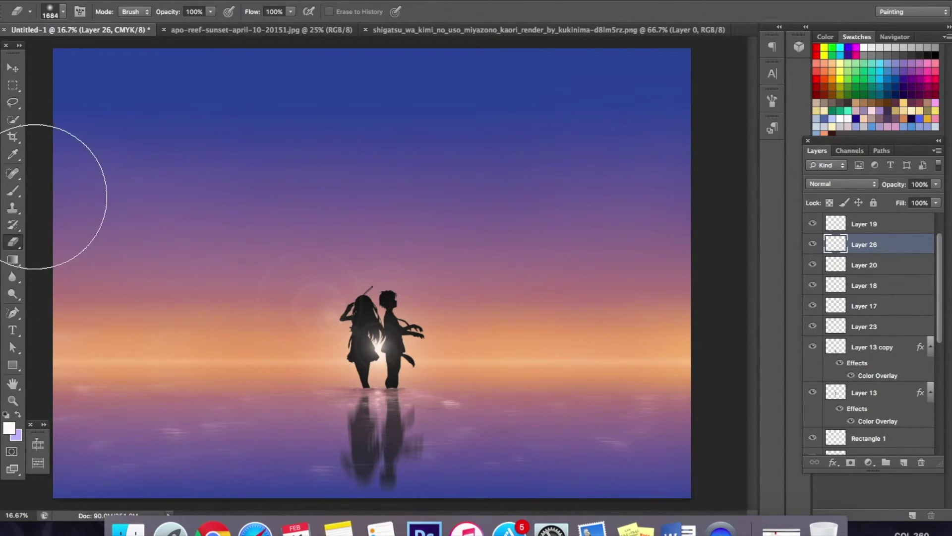
{"action": "left_click", "coordinate": [13, 190]}
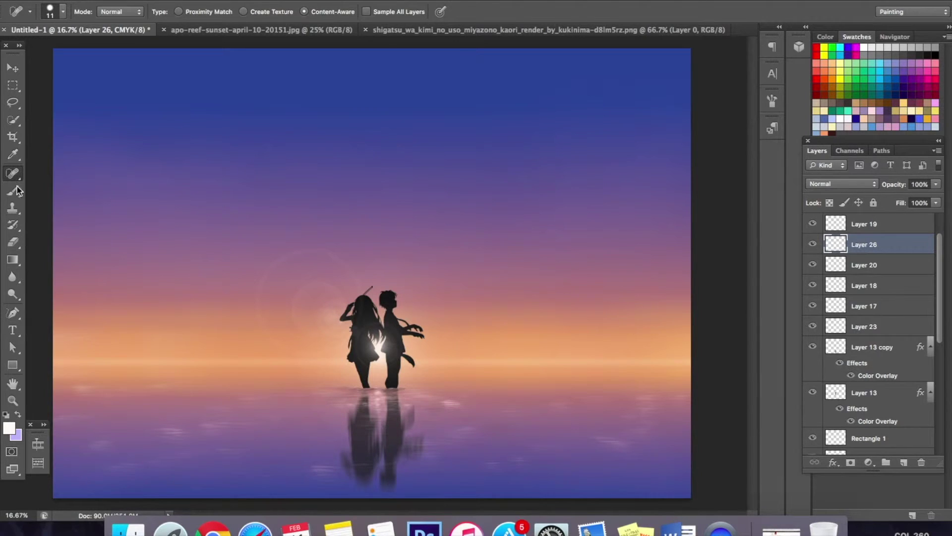
Zoom in to 50% and inspect the waterline at the figures' feet and their reflections
{"action": "left_click", "coordinate": [12, 397]}
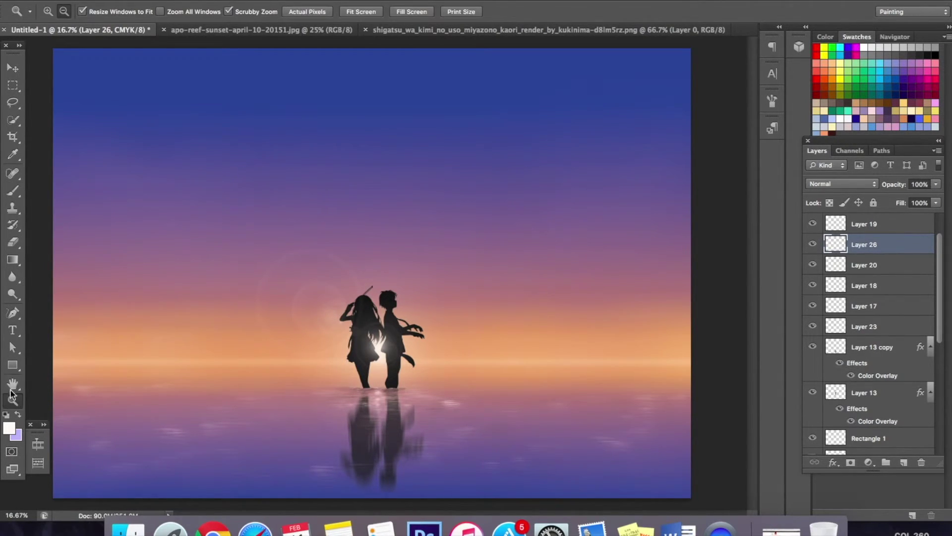
{"action": "left_click", "coordinate": [388, 361]}
{"action": "left_click", "coordinate": [388, 361]}
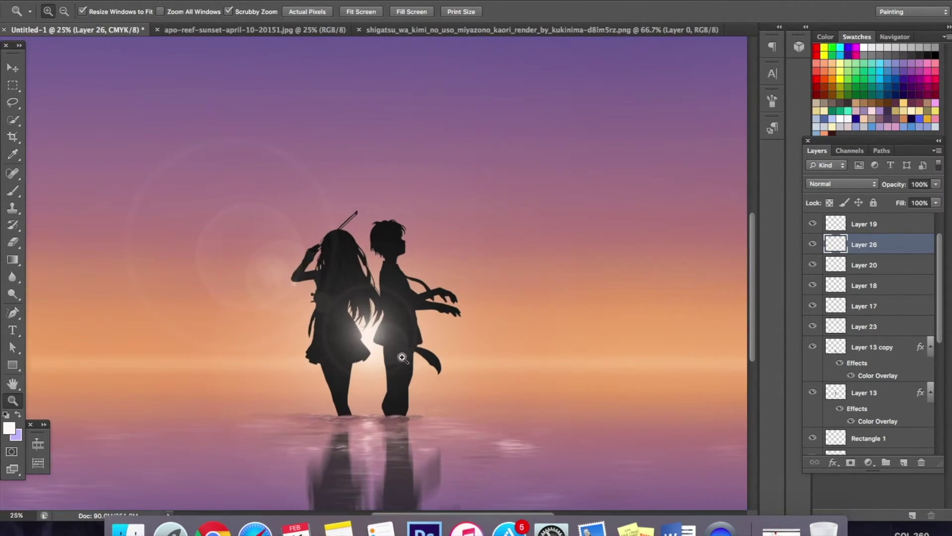
{"action": "left_click", "coordinate": [396, 396]}
{"action": "left_click_drag", "start_coordinate": [397, 405], "coordinate": [474, 190]}
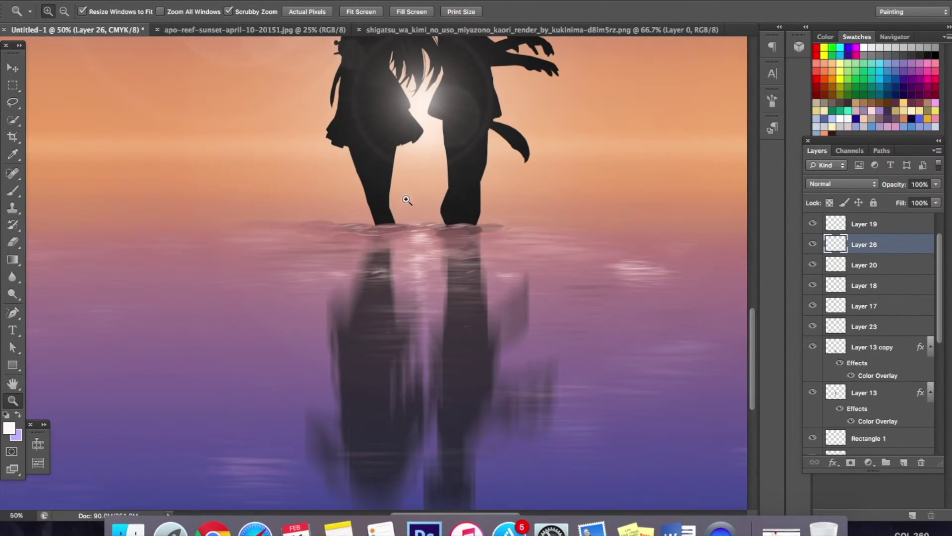
Reduce the soft eraser's size to 108 px for fine clean-up around the figures' reflections
{"action": "key", "text": "b"}
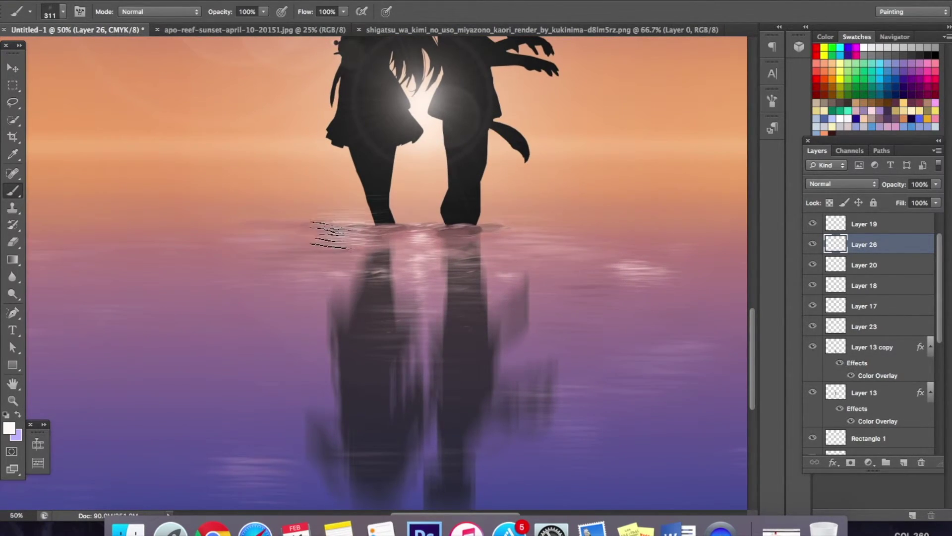
{"action": "left_click", "coordinate": [12, 225]}
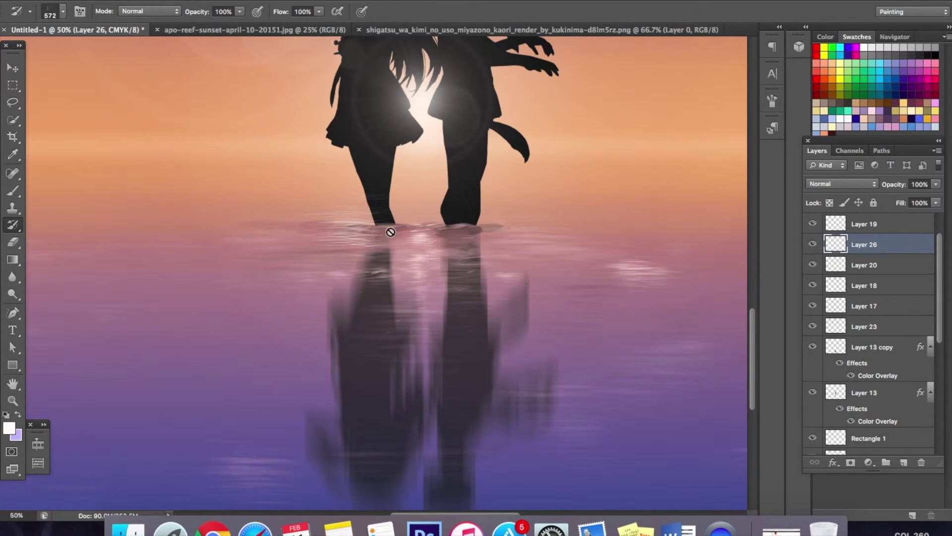
{"action": "left_click", "coordinate": [18, 243]}
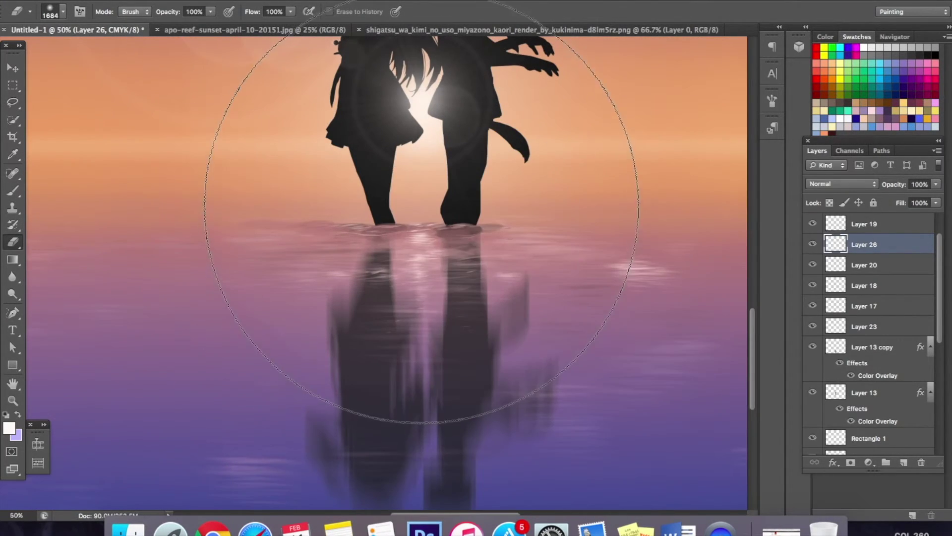
{"action": "right_click", "coordinate": [457, 300]}
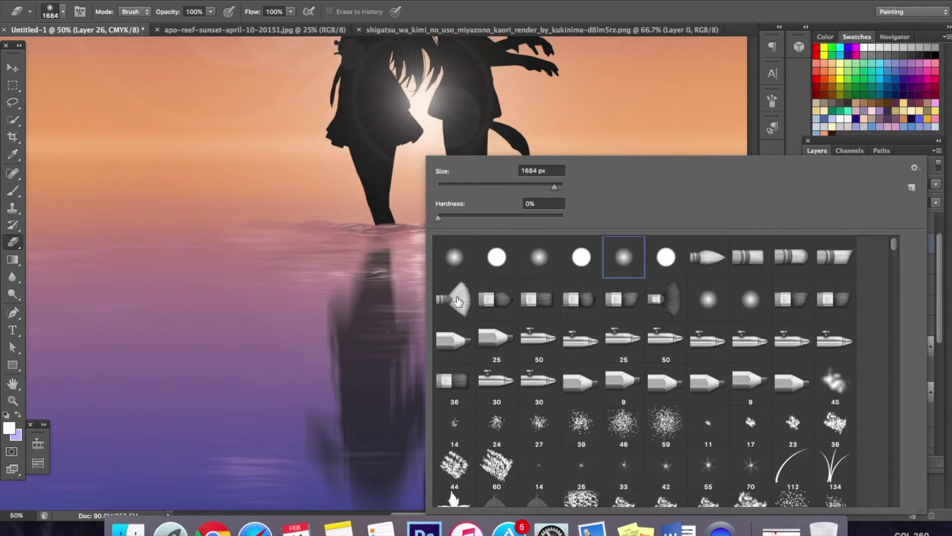
{"action": "left_click", "coordinate": [505, 186]}
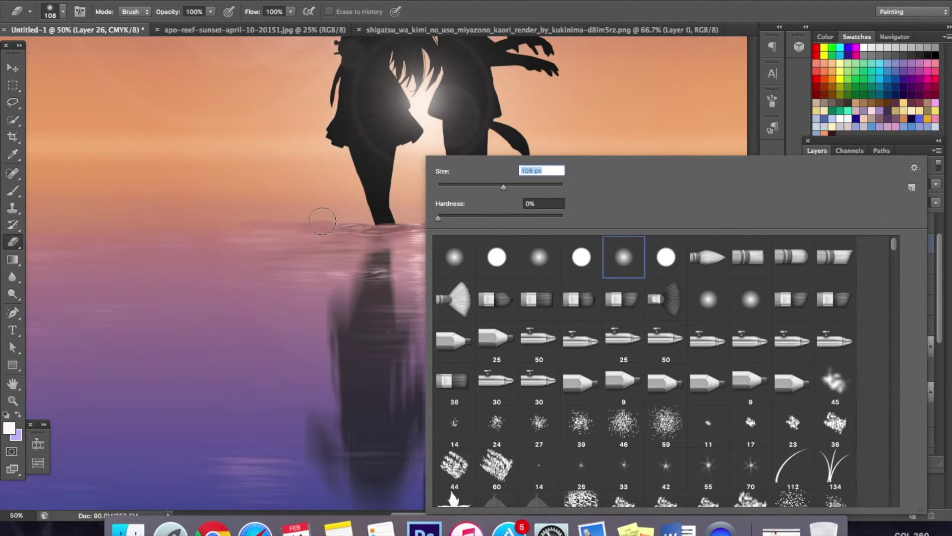
{"action": "key", "text": "Return"}
Paint white 311 px streaks between the two figures' reflections and soften them with the 108 px eraser
{"action": "left_click", "coordinate": [14, 190]}
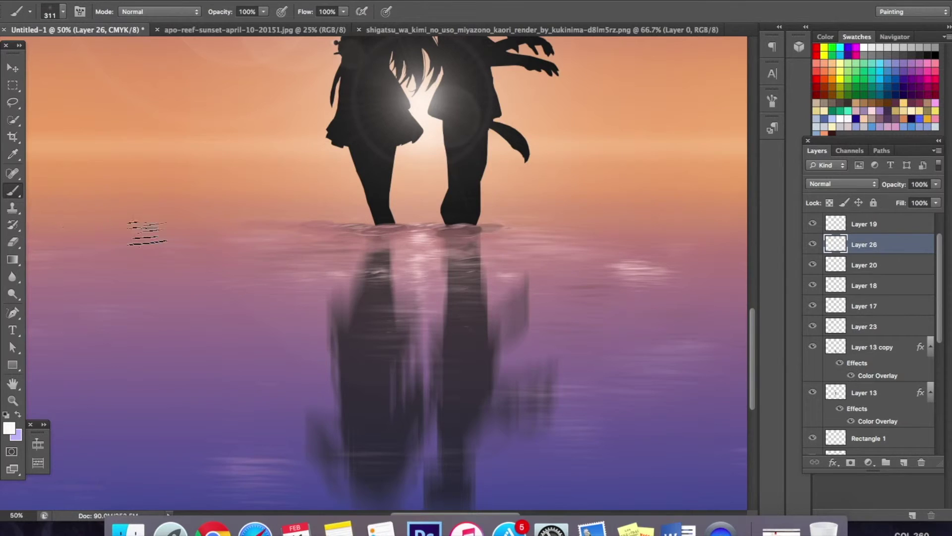
{"action": "mouse_move", "coordinate": [424, 337]}
{"action": "left_mouse_down"}
{"action": "mouse_move", "coordinate": [374, 343]}
{"action": "mouse_move", "coordinate": [417, 352]}
{"action": "left_mouse_up"}
{"action": "key", "text": "e"}
{"action": "mouse_move", "coordinate": [400, 397]}
{"action": "left_mouse_down"}
{"action": "mouse_move", "coordinate": [372, 381]}
{"action": "mouse_move", "coordinate": [355, 396]}
{"action": "mouse_move", "coordinate": [379, 291]}
{"action": "mouse_move", "coordinate": [418, 380]}
{"action": "mouse_move", "coordinate": [361, 334]}
{"action": "mouse_move", "coordinate": [421, 338]}
{"action": "left_mouse_up"}
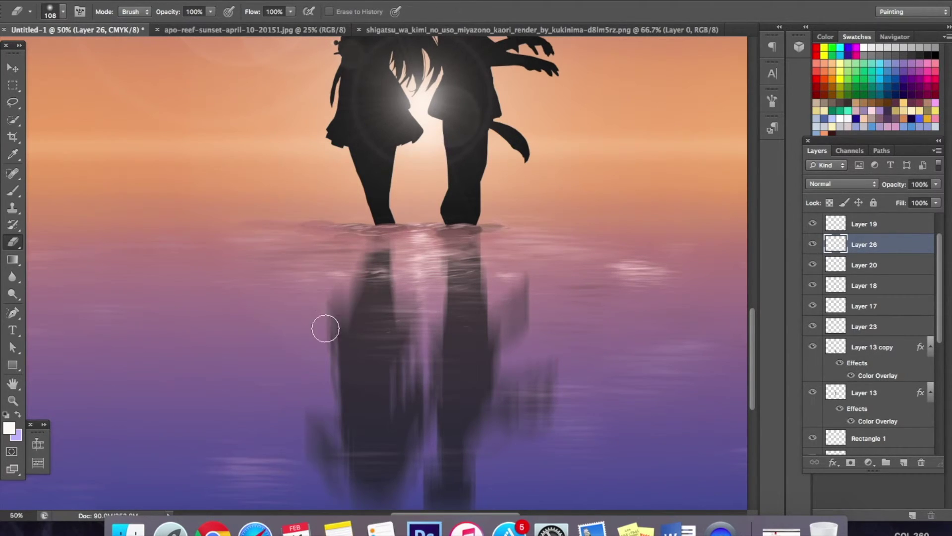
Add white streak highlights to the open water left of the figures and fade their edges with the 108 px soft eraser
{"action": "scroll", "coordinate": [243, 294], "scroll_direction": "left", "scroll_amount": 10}
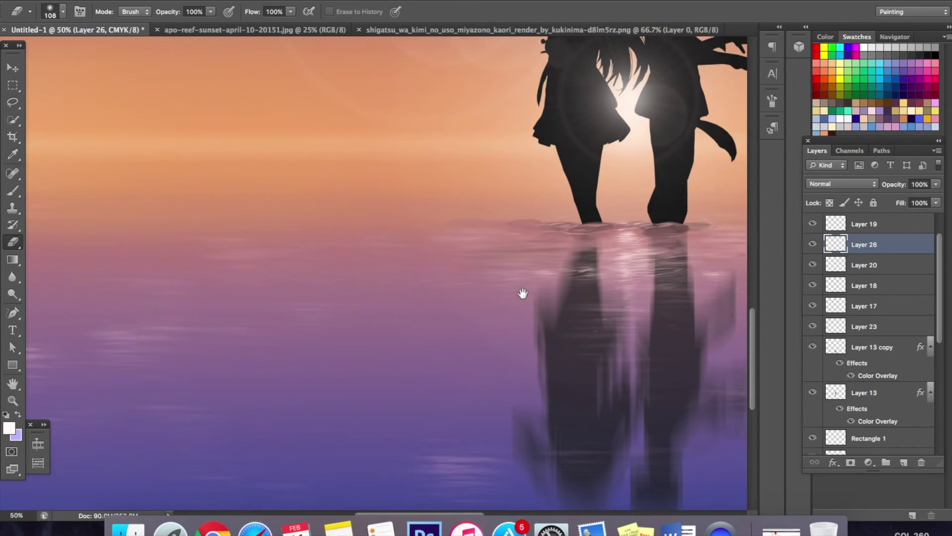
{"action": "left_click", "coordinate": [23, 194]}
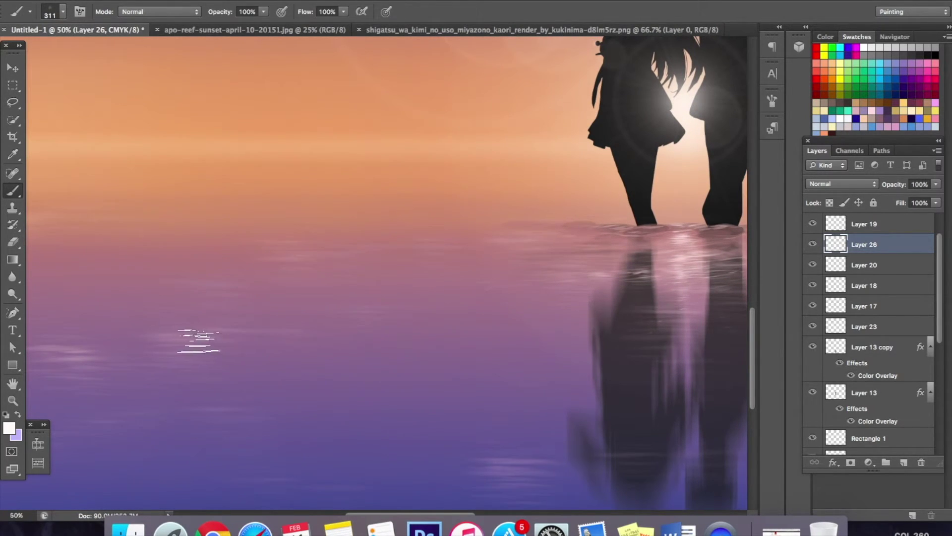
{"action": "left_click", "coordinate": [203, 337]}
{"action": "left_click", "coordinate": [12, 241]}
{"action": "left_click_drag", "start_coordinate": [181, 345], "coordinate": [234, 370]}
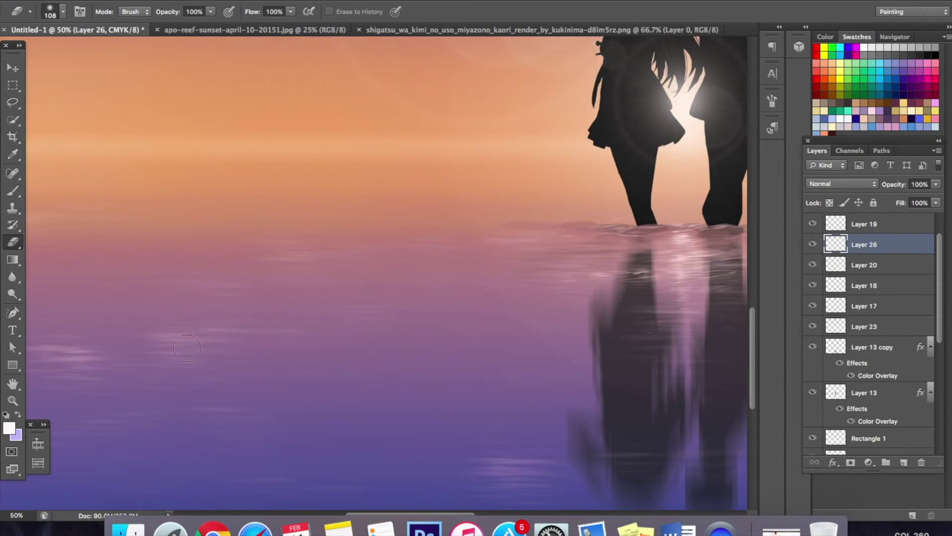
{"action": "left_click", "coordinate": [12, 191]}
{"action": "left_click", "coordinate": [188, 337]}
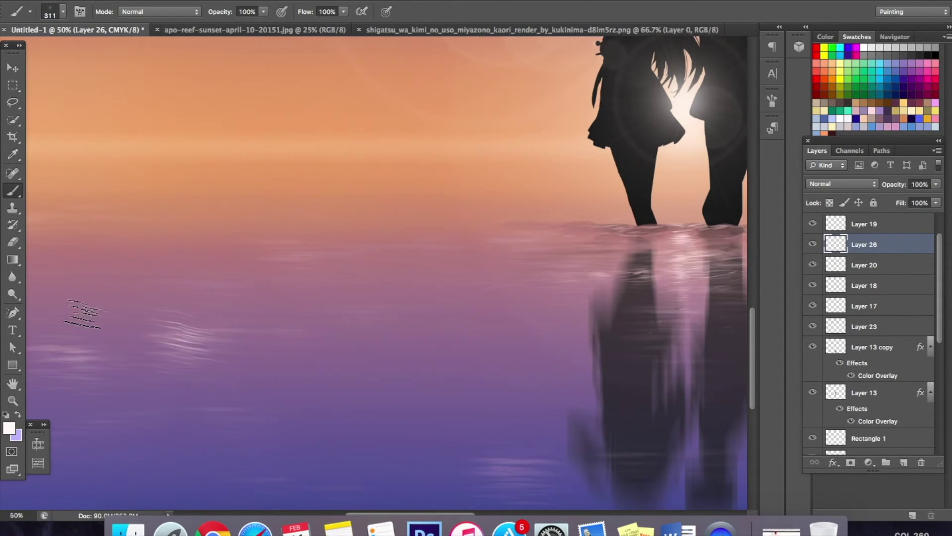
{"action": "left_click", "coordinate": [12, 241]}
{"action": "left_click_drag", "start_coordinate": [159, 357], "coordinate": [208, 322]}
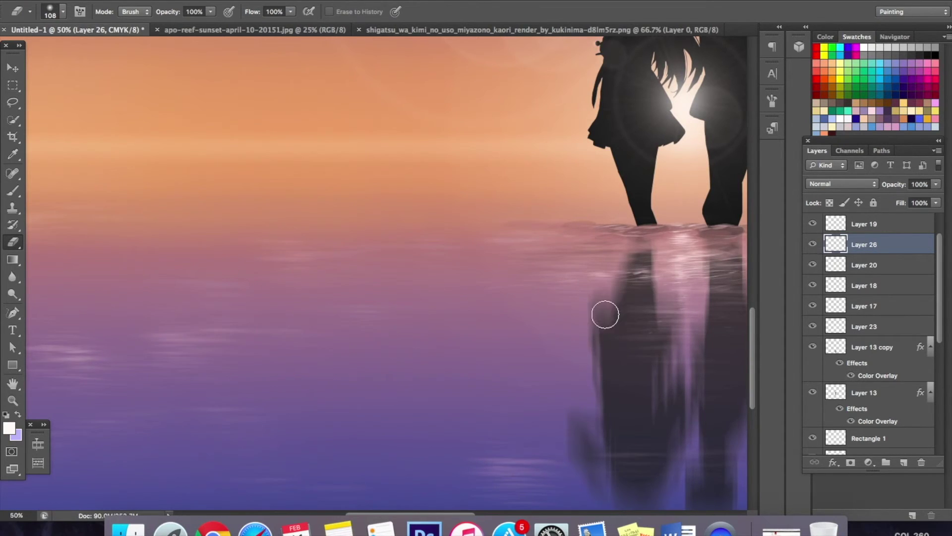
Examine the whole painting at 16.67% zoom, toggling the visibility of Layers 26, 19, 17 and 18 to compare the water details
{"action": "left_click", "coordinate": [12, 401]}
{"action": "key", "text": "alt"}
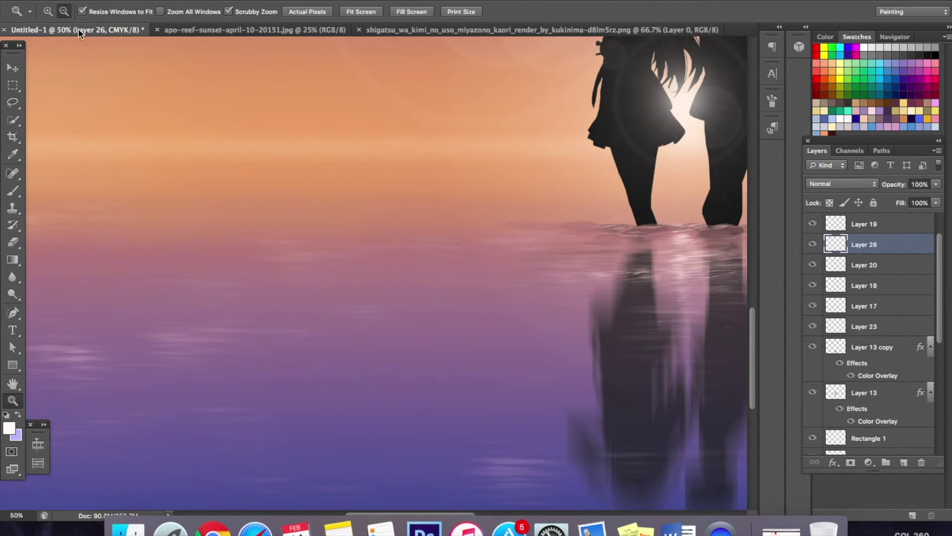
{"action": "left_click", "coordinate": [401, 286], "text": "alt"}
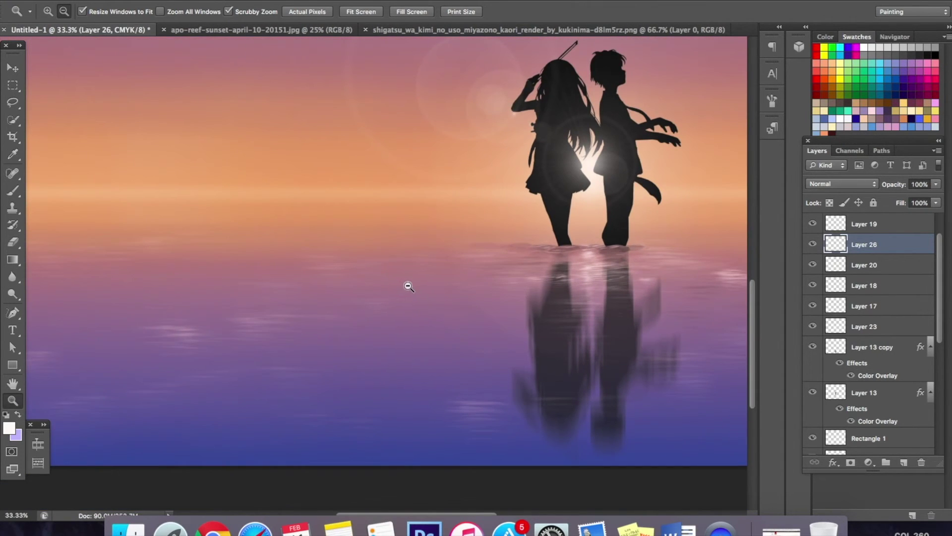
{"action": "left_click", "coordinate": [405, 283], "text": "alt"}
{"action": "left_click", "coordinate": [410, 285], "text": "alt"}
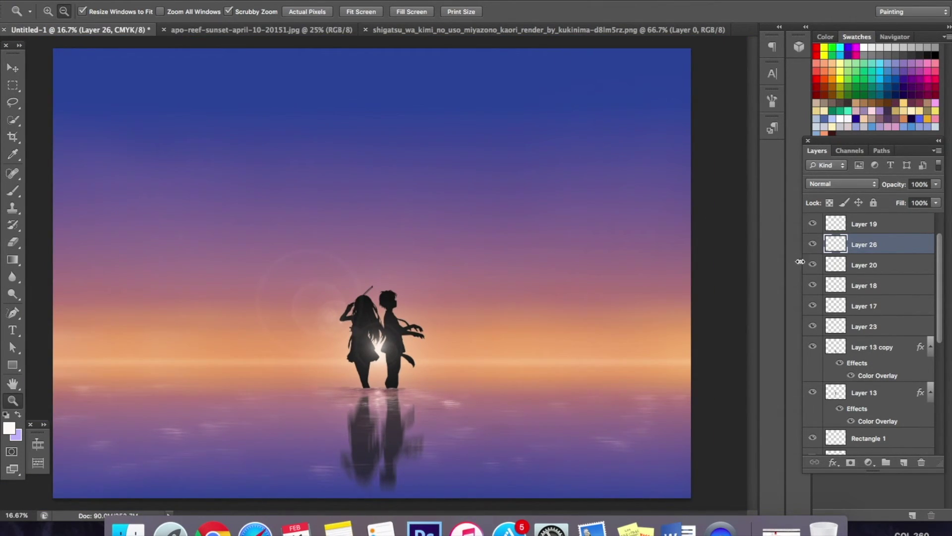
{"action": "left_click", "coordinate": [812, 244]}
{"action": "left_click", "coordinate": [812, 224]}
{"action": "left_click", "coordinate": [813, 306]}
{"action": "left_click", "coordinate": [813, 282]}
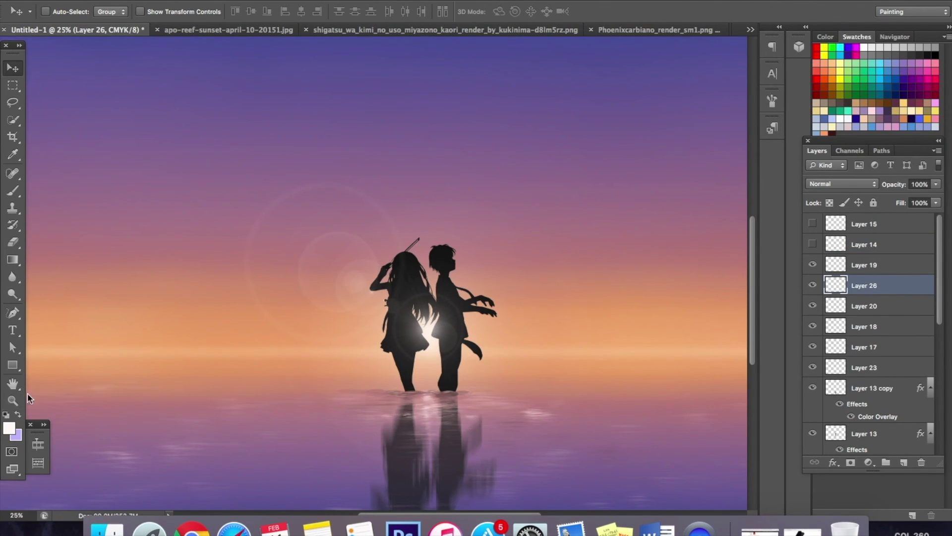
{"action": "left_click", "coordinate": [64, 11]}
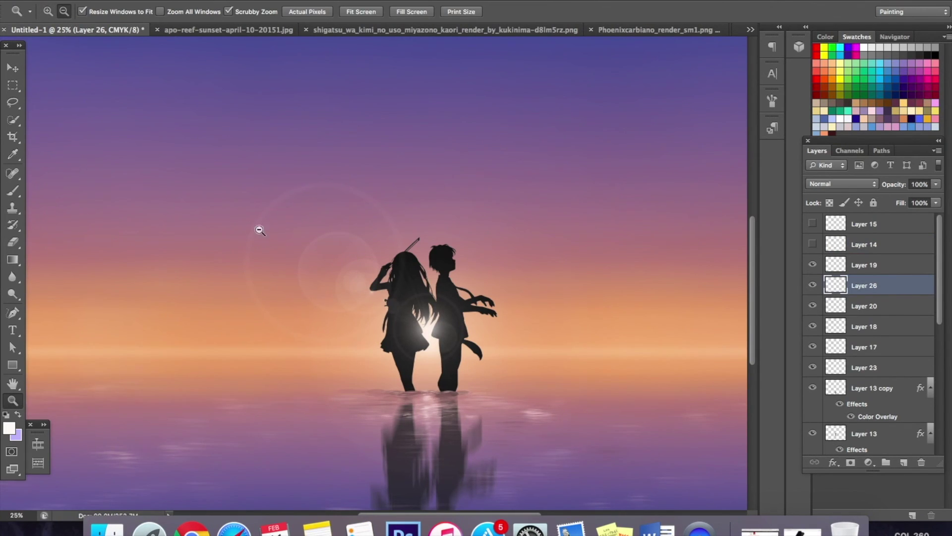
{"action": "left_click", "coordinate": [280, 242]}
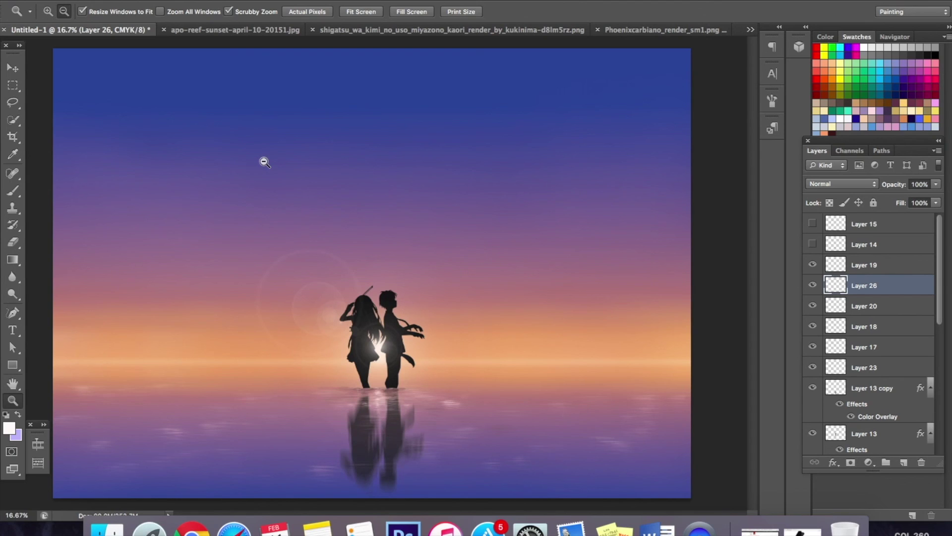